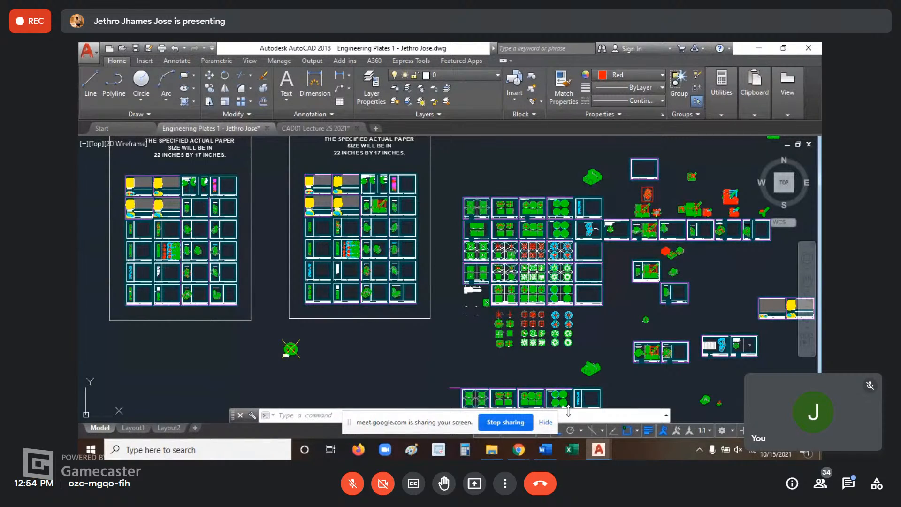
Step: Save the current drawing with the QSAVE command
left_click_drag(459, 428, 721, 52)
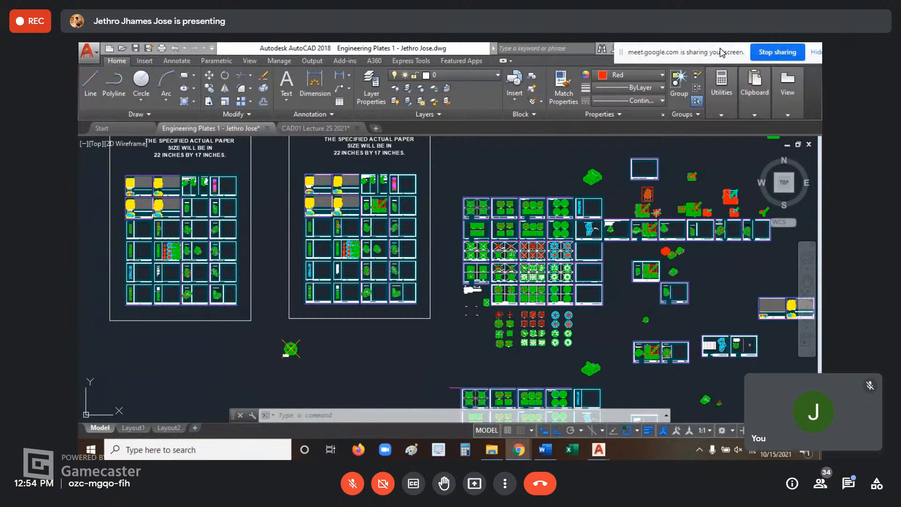
left_click(409, 413)
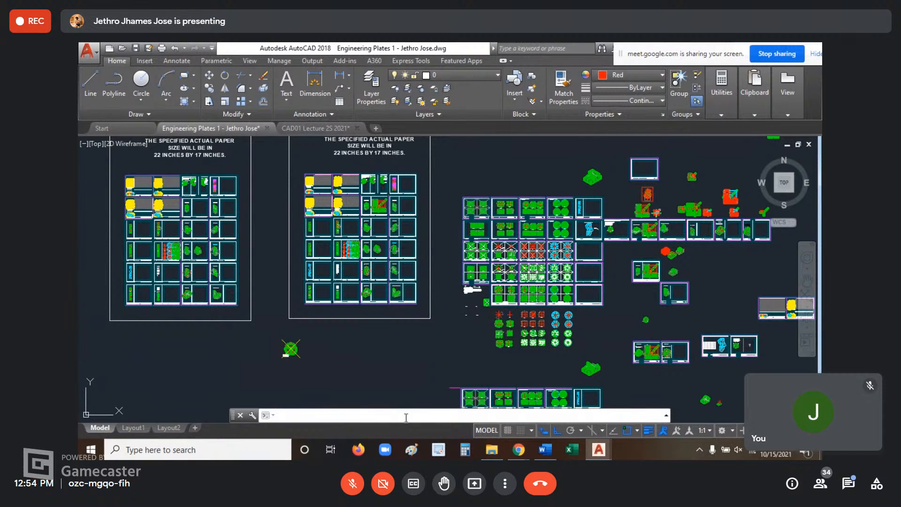
type("q")
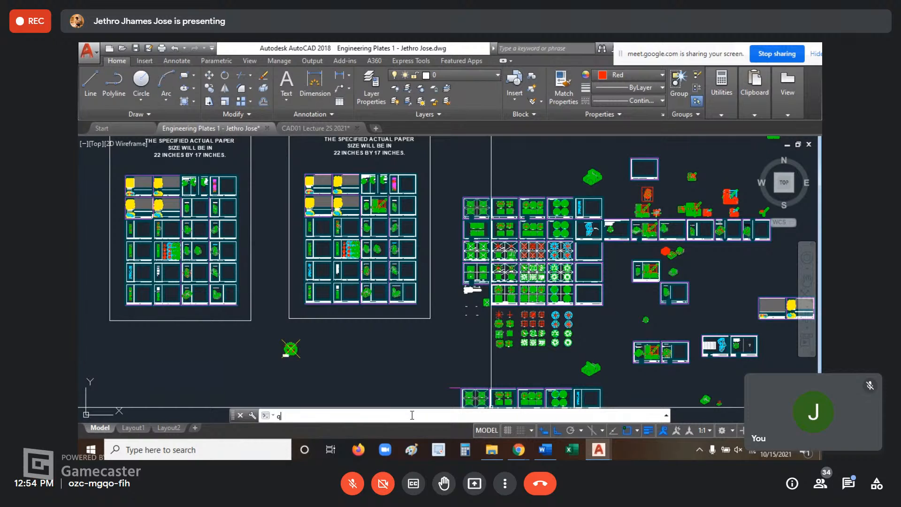
type("q")
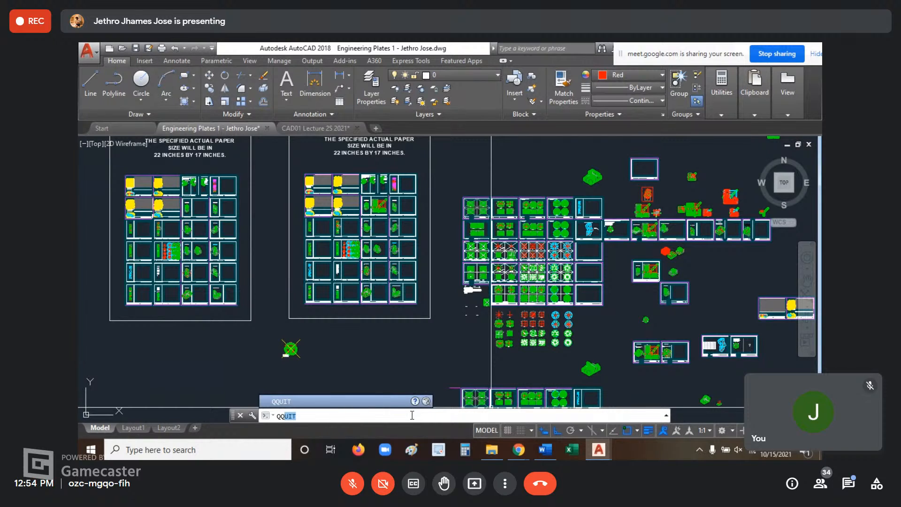
key("BackSpace")
key("BackSpace")
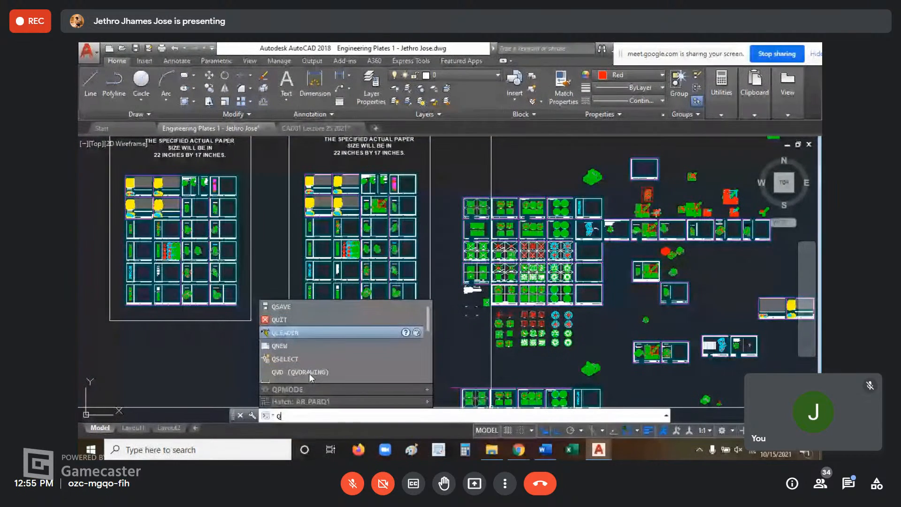
left_click(292, 308)
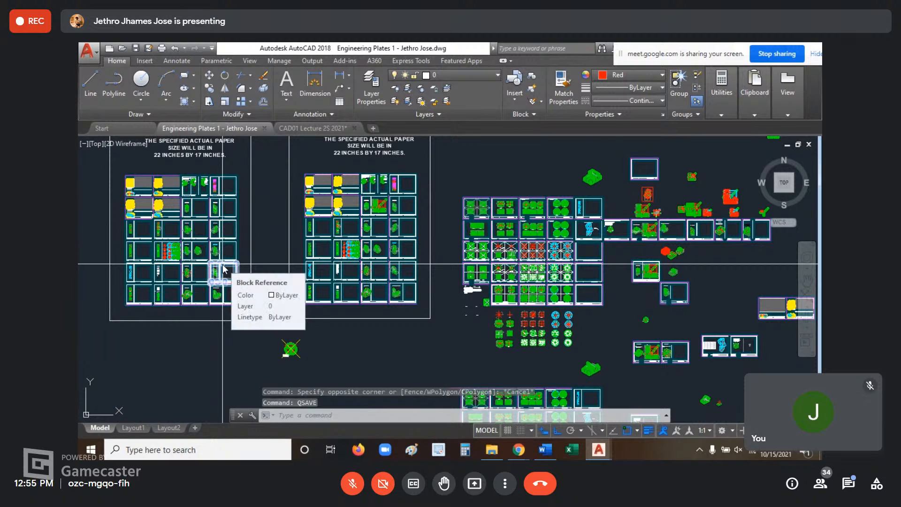
Step: View the Save Drawing As options for the current drawing and dismiss the dialog without saving
left_click(91, 51)
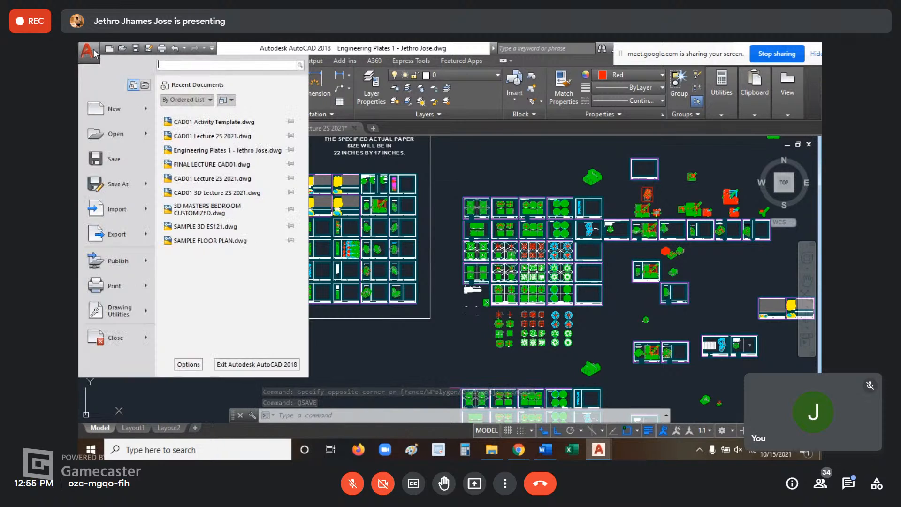
left_click(123, 186)
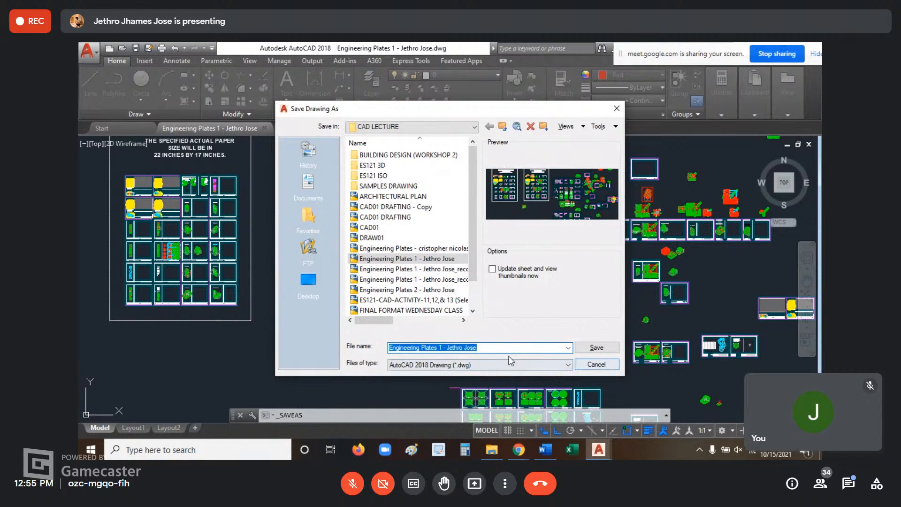
left_click(596, 365)
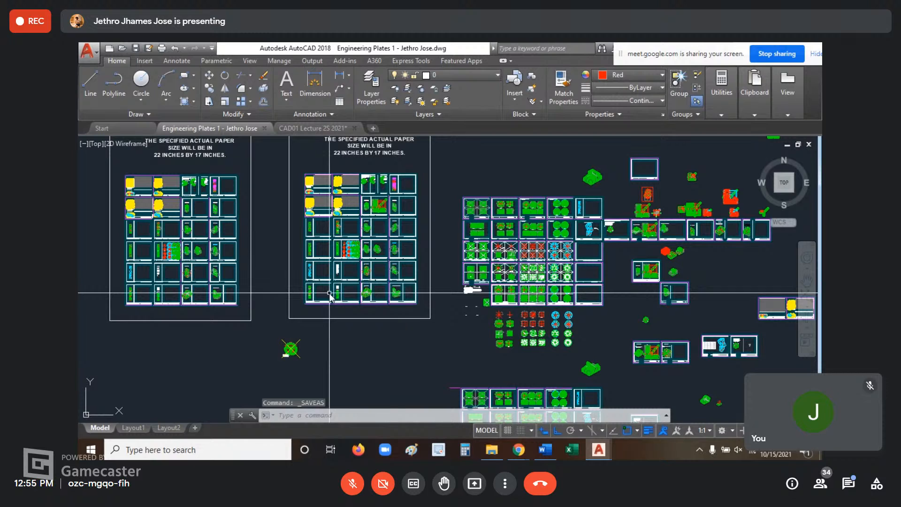
Step: Examine the grids of engineering plates and the loose figures spread around them
scroll(561, 249, "up", 4)
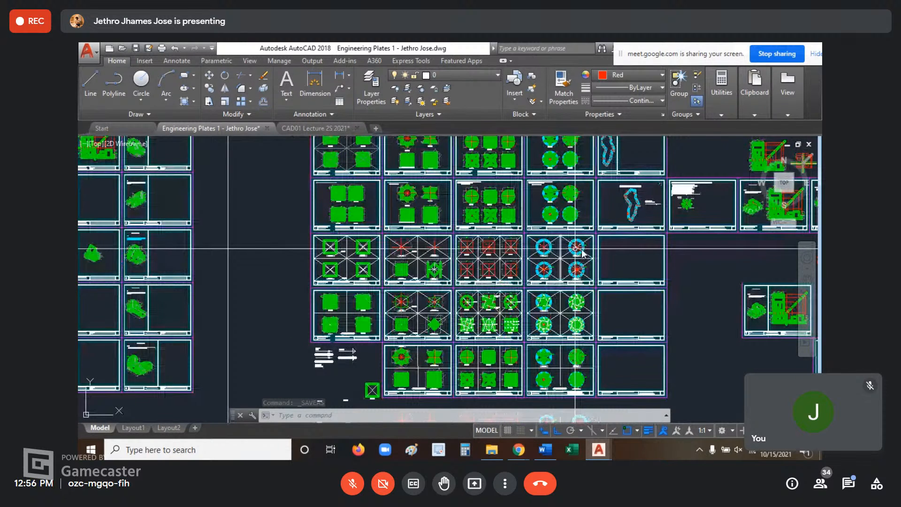
scroll(507, 197, "up", 4)
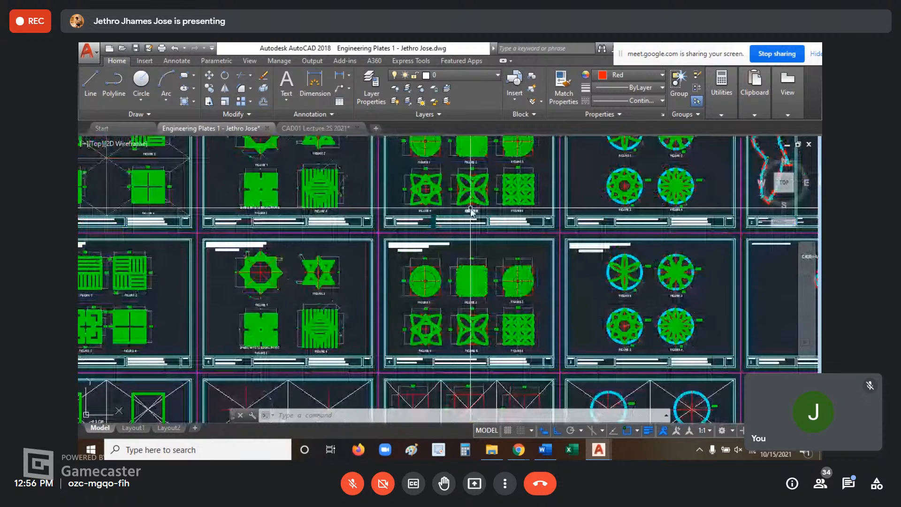
scroll(510, 319, "down", 8)
scroll(510, 319, "down", 3)
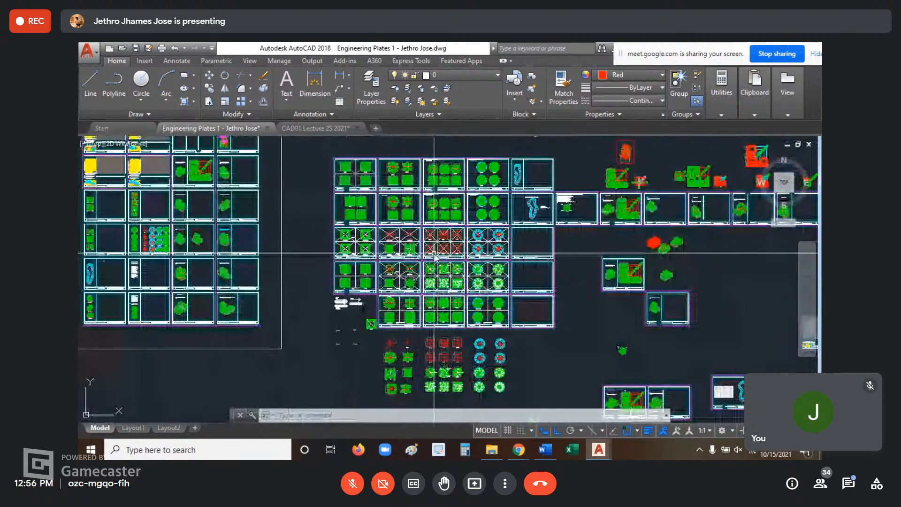
scroll(507, 274, "down", 2)
mouse_move(556, 312)
middle_mouse_down()
mouse_move(522, 307)
mouse_move(523, 337)
middle_mouse_up()
middle_click_drag(559, 252, 457, 288)
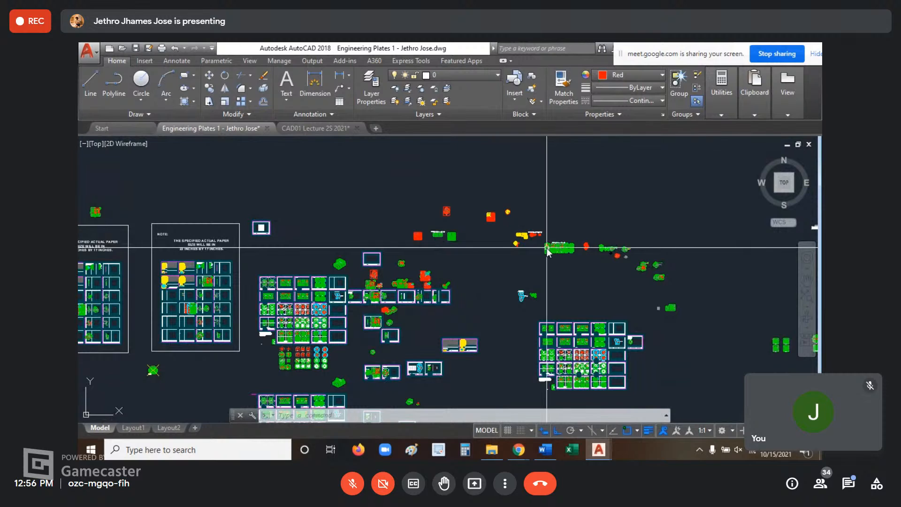
scroll(547, 247, "up", 2)
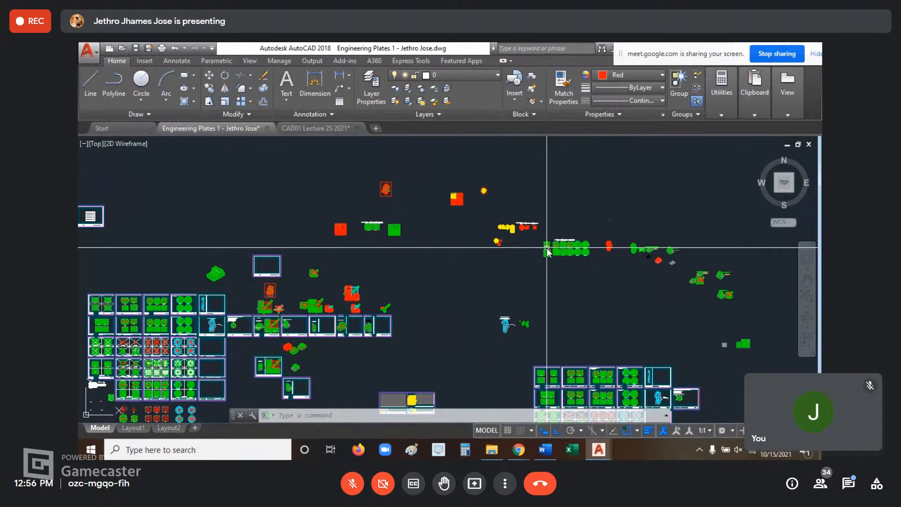
scroll(546, 250, "down", 4)
scroll(560, 291, "up", 2)
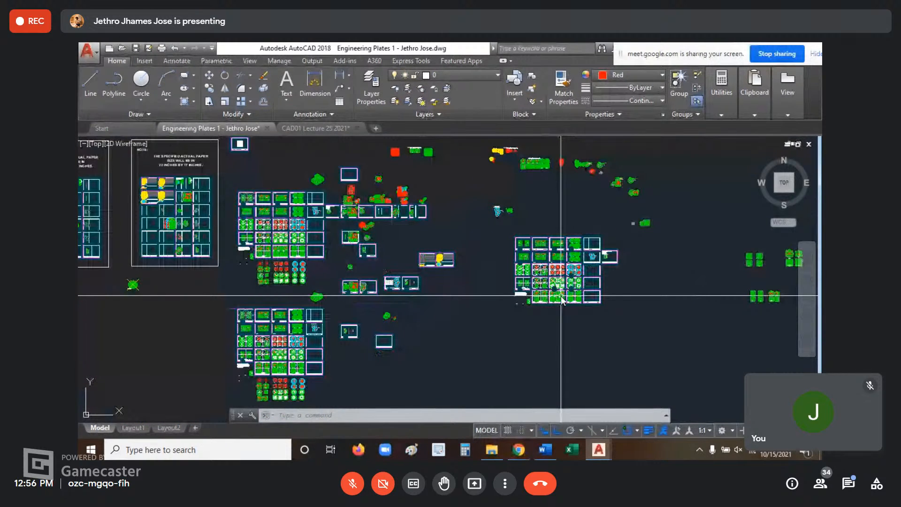
scroll(561, 296, "up", 2)
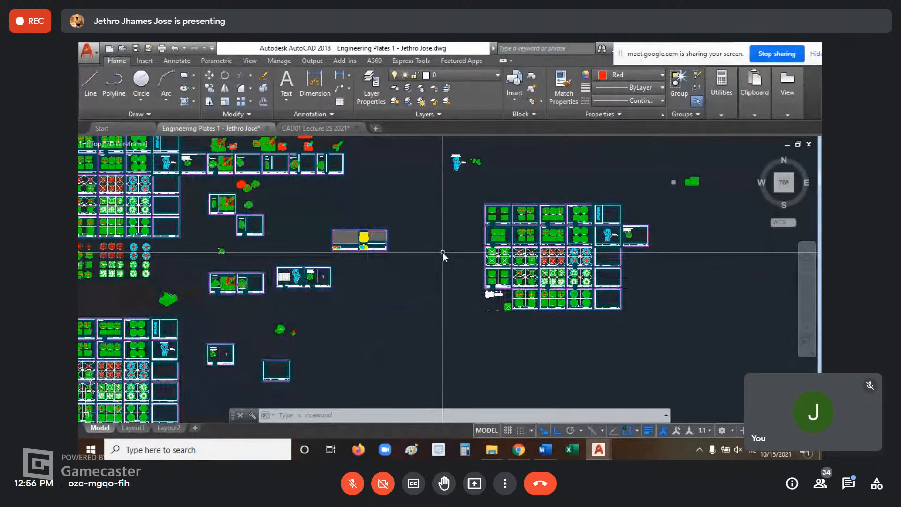
scroll(386, 252, "down", 5)
scroll(386, 252, "up", 4)
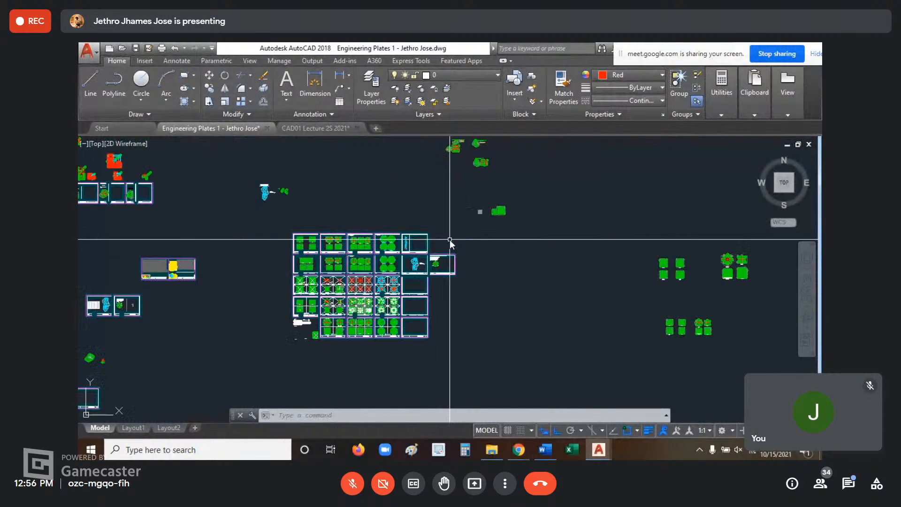
Step: Examine the main plate grid, its neighbouring sheets and the two framed sheet sets with the paper size note
mouse_move(330, 297)
middle_mouse_down()
mouse_move(377, 265)
mouse_move(408, 322)
mouse_move(540, 397)
middle_mouse_up()
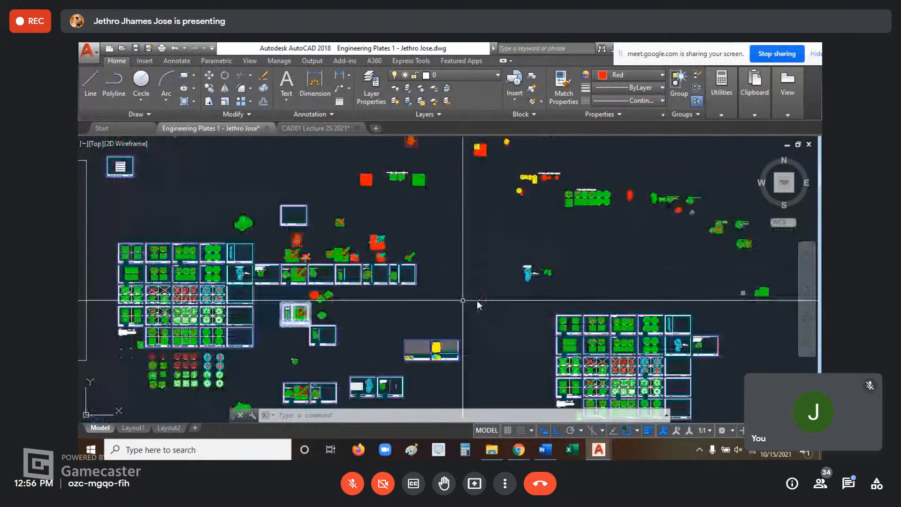
middle_click_drag(394, 294, 522, 277)
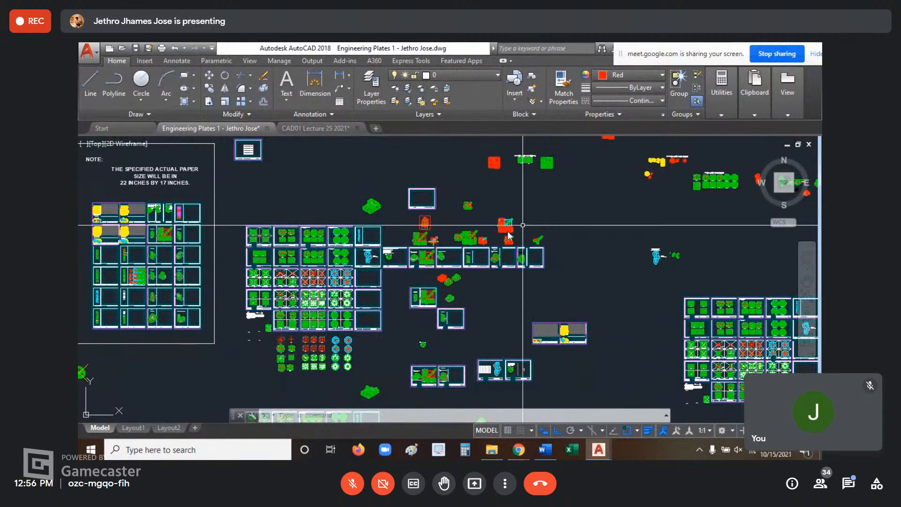
scroll(504, 225, "up", 3)
scroll(441, 239, "down", 6)
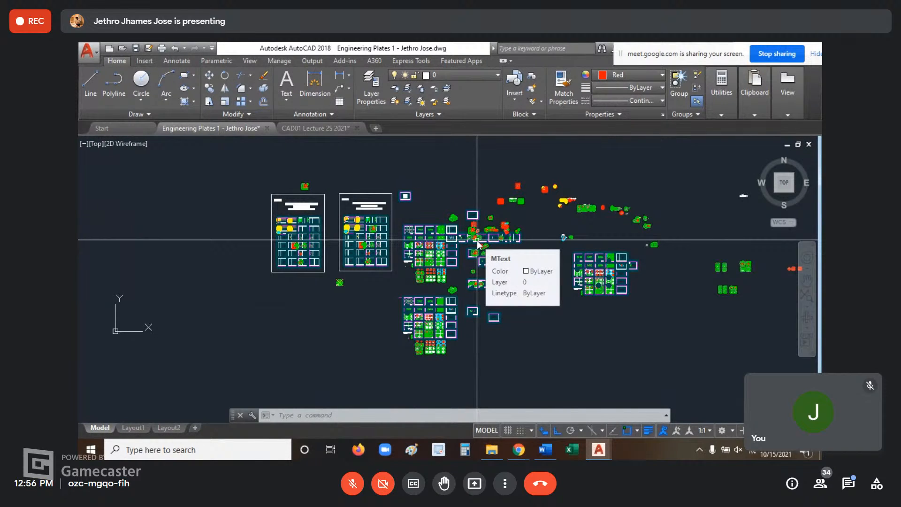
scroll(461, 246, "up", 5)
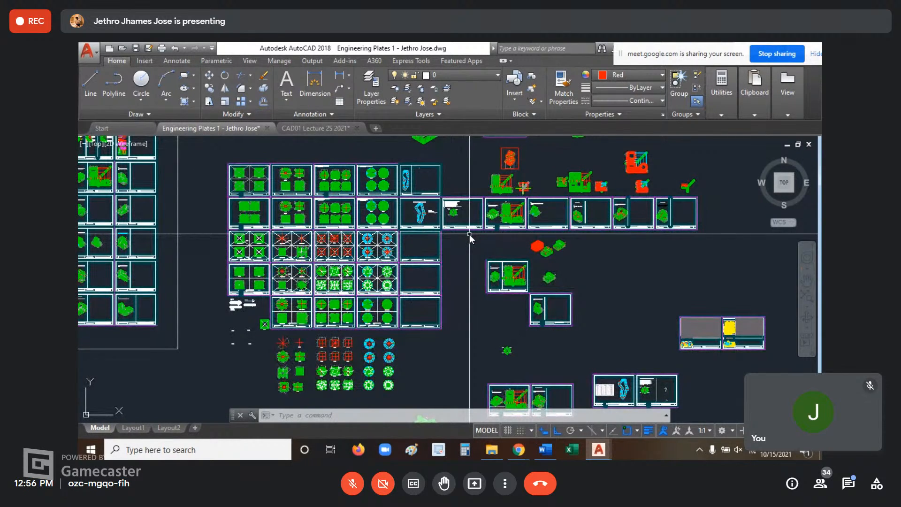
scroll(468, 230, "down", 4)
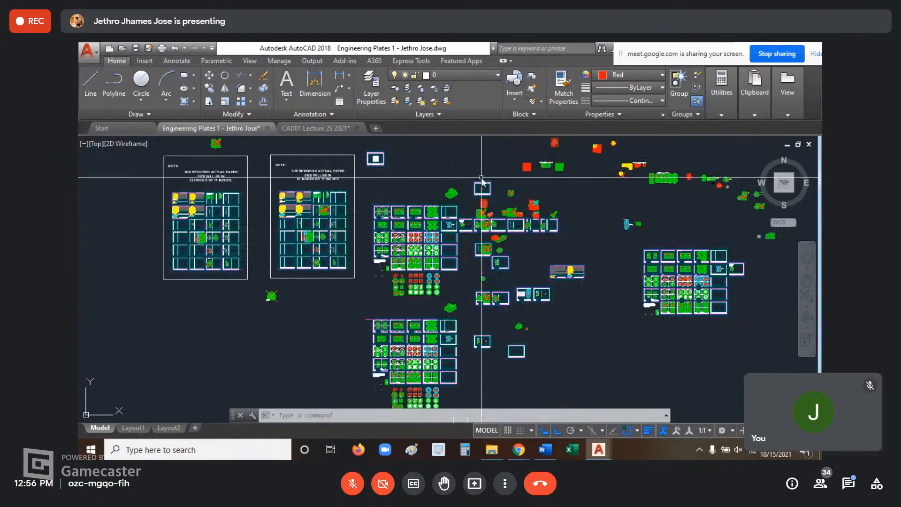
scroll(427, 216, "up", 4)
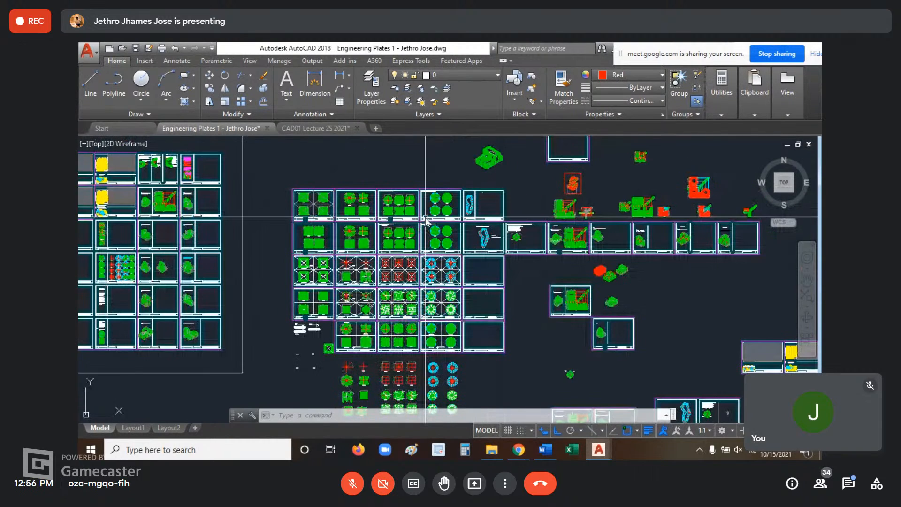
scroll(504, 239, "down", 3)
scroll(582, 266, "up", 3)
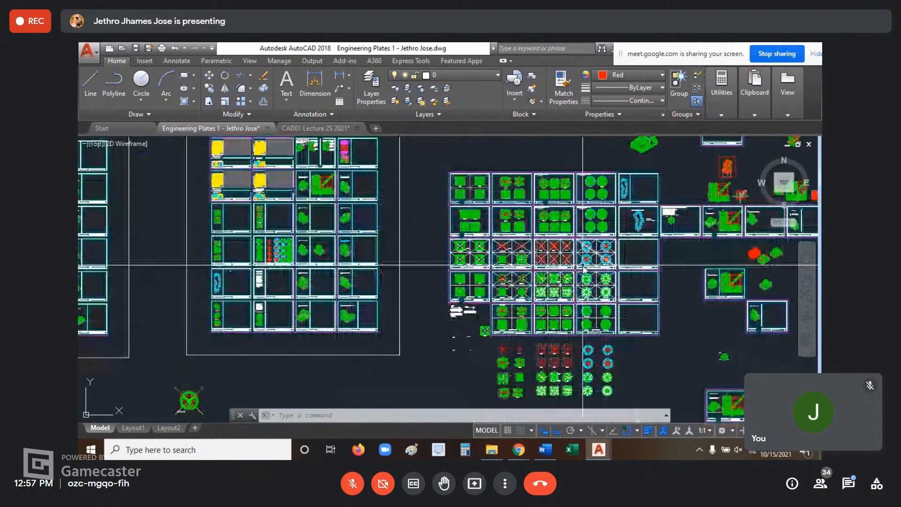
scroll(584, 265, "up", 2)
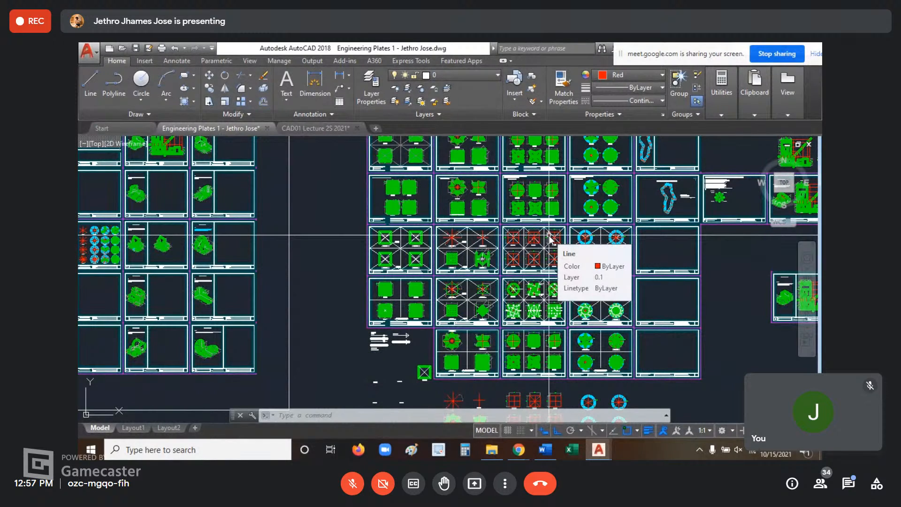
Step: Show the available arc construction methods and close the list without choosing one
left_click(163, 100)
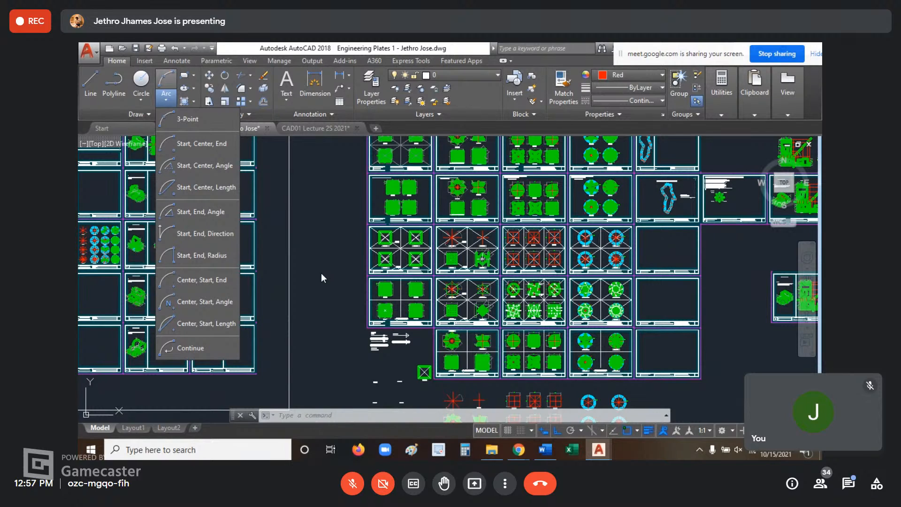
left_click(330, 244)
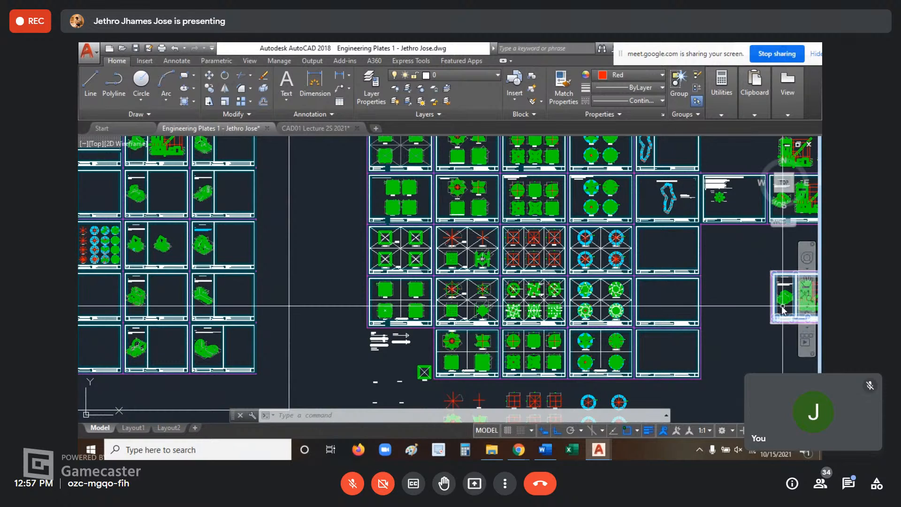
Step: Zoom to the drawing's extents and review the available zoom options, cancelling any started selection
left_click(807, 299)
left_click(806, 305)
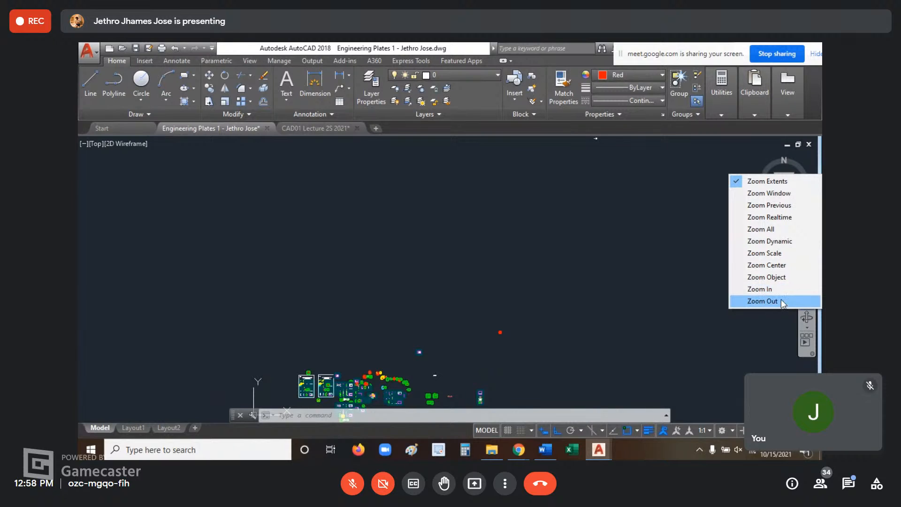
left_click(552, 325)
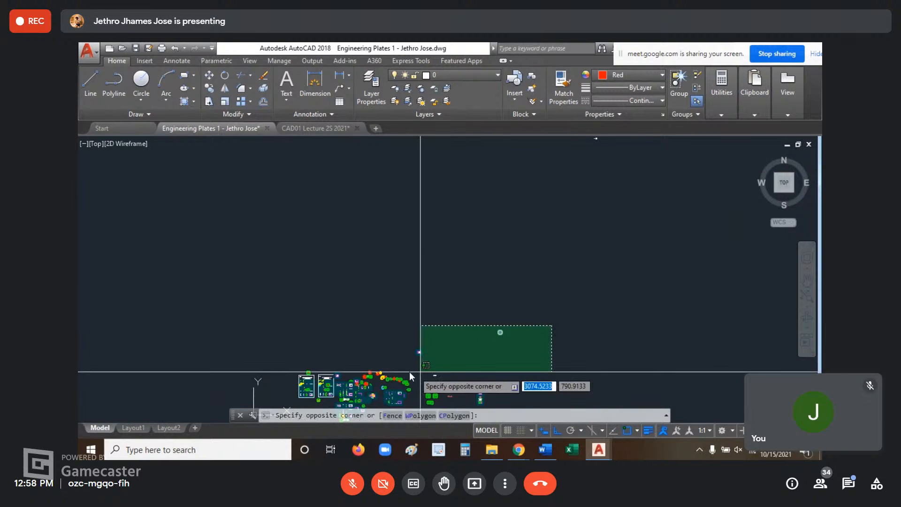
middle_click_drag(420, 370, 543, 276)
key("Escape")
key("Escape")
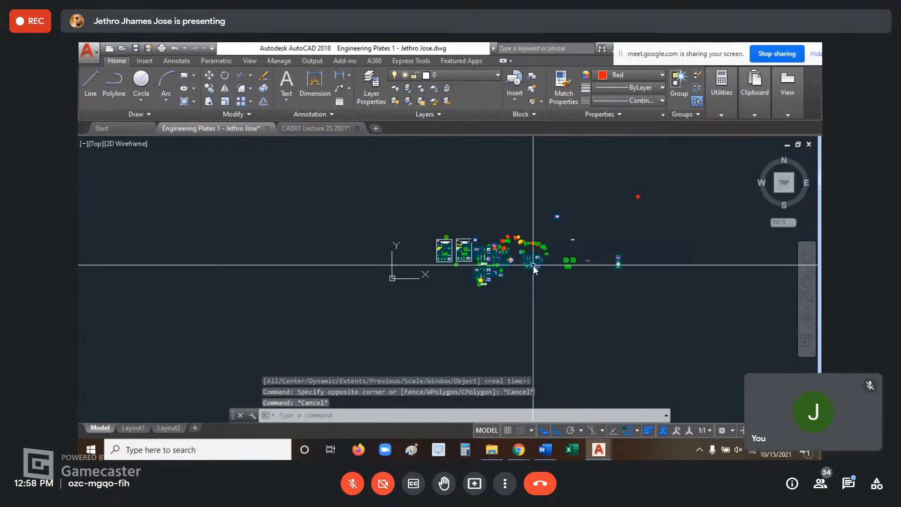
Step: Look over the whole set of plates, and use Zoom In to inspect the isolated column of plates on the far right
scroll(533, 265, "up", 2)
scroll(516, 240, "up", 4)
scroll(351, 233, "down", 2)
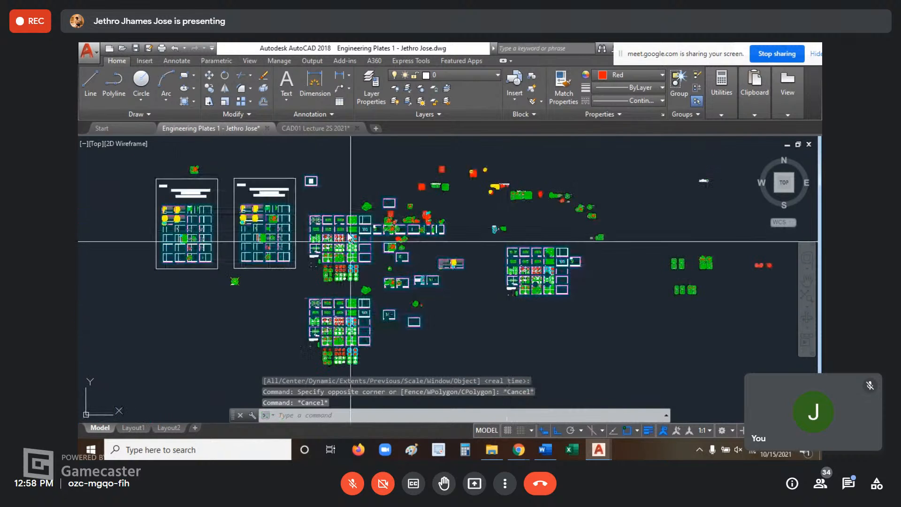
scroll(347, 232, "down", 2)
middle_click_drag(713, 238, 497, 236)
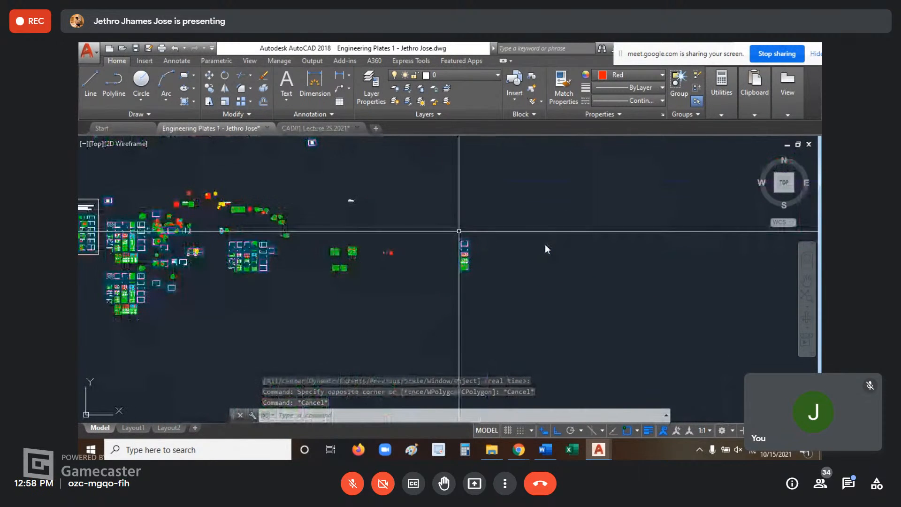
left_click(806, 305)
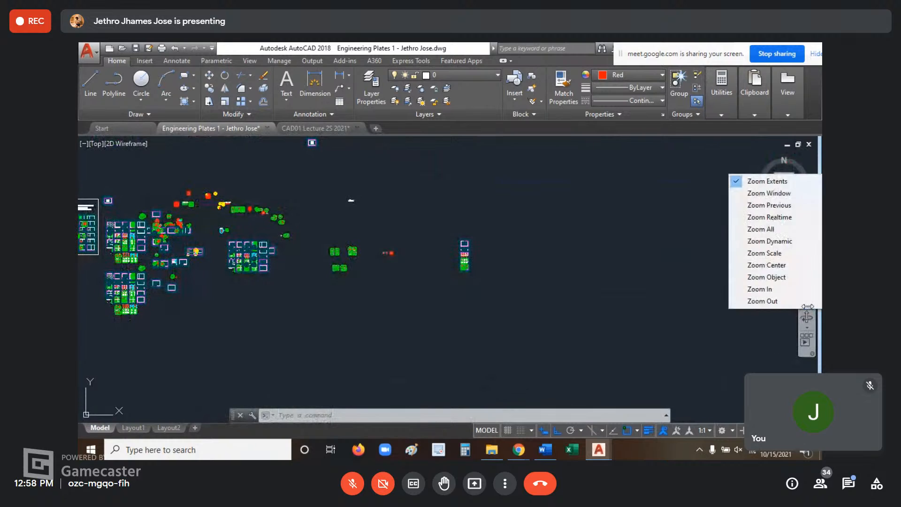
left_click(759, 289)
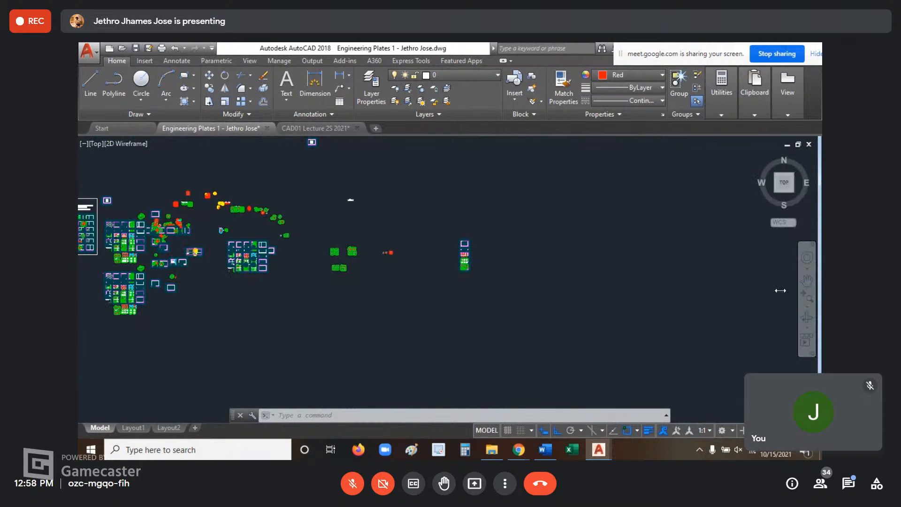
scroll(481, 222, "up", 5)
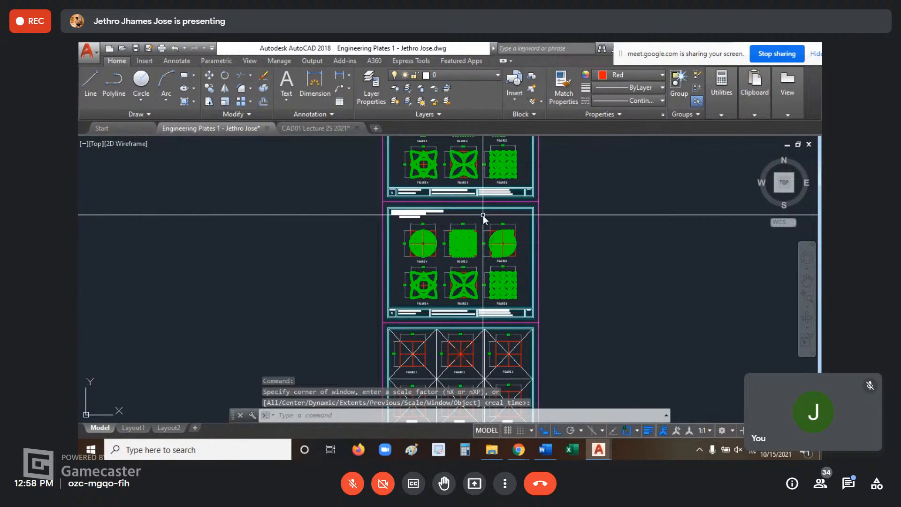
Step: Show the available orbit modes and cancel without choosing one
left_click(806, 327)
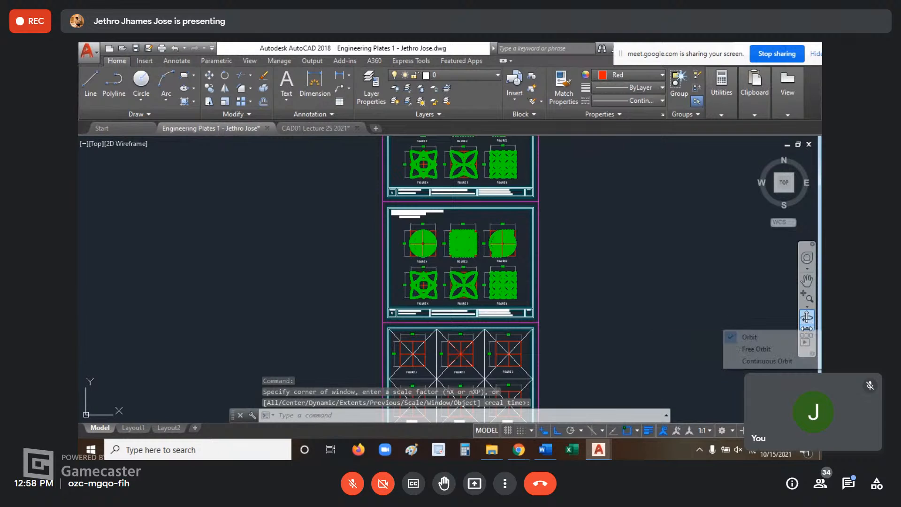
left_click(762, 306)
key("Escape")
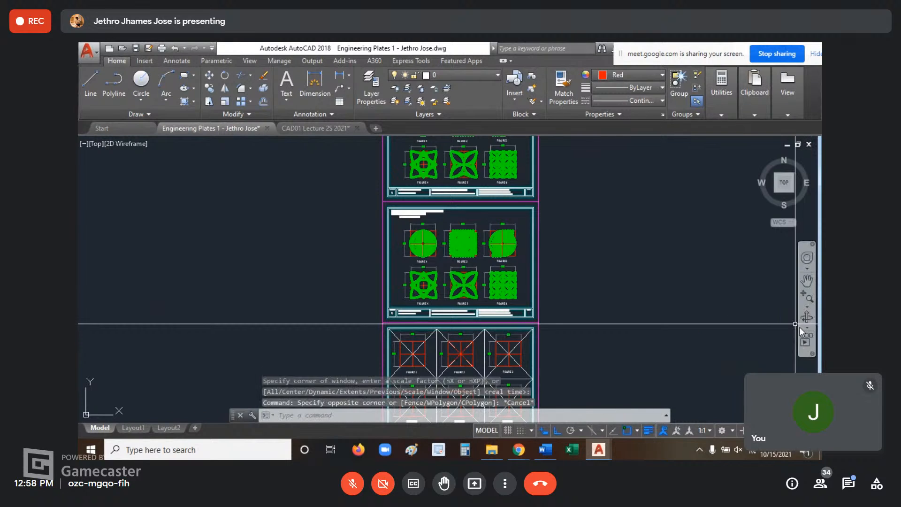
left_click(806, 327)
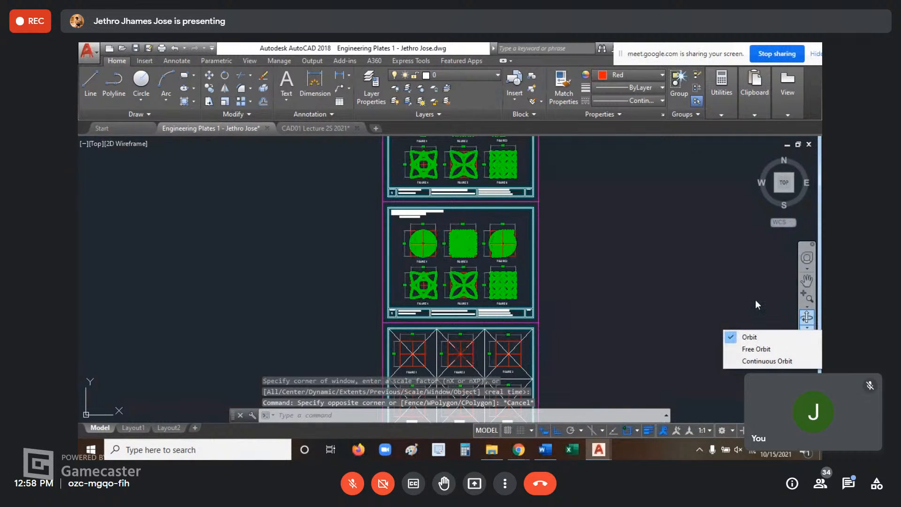
Step: Use Zoom In repeatedly to magnify the plate with the six compass figures
left_click(806, 306)
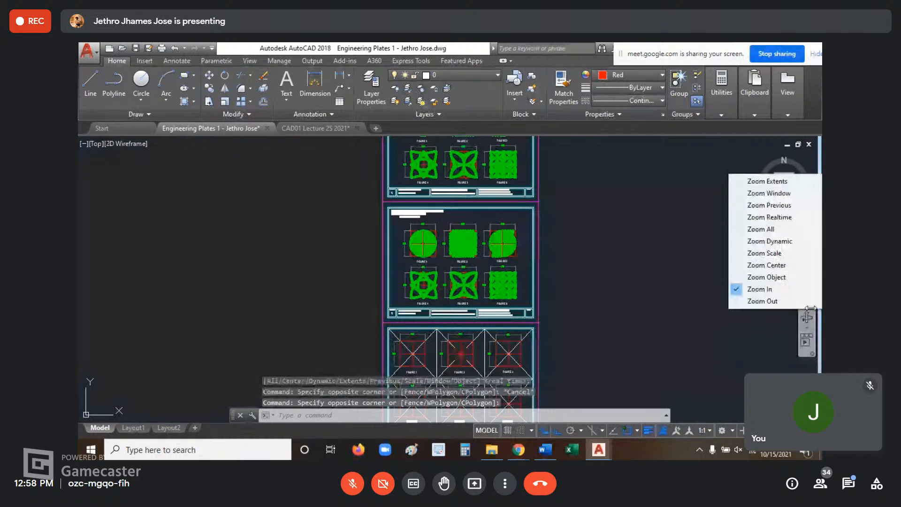
left_click(774, 289)
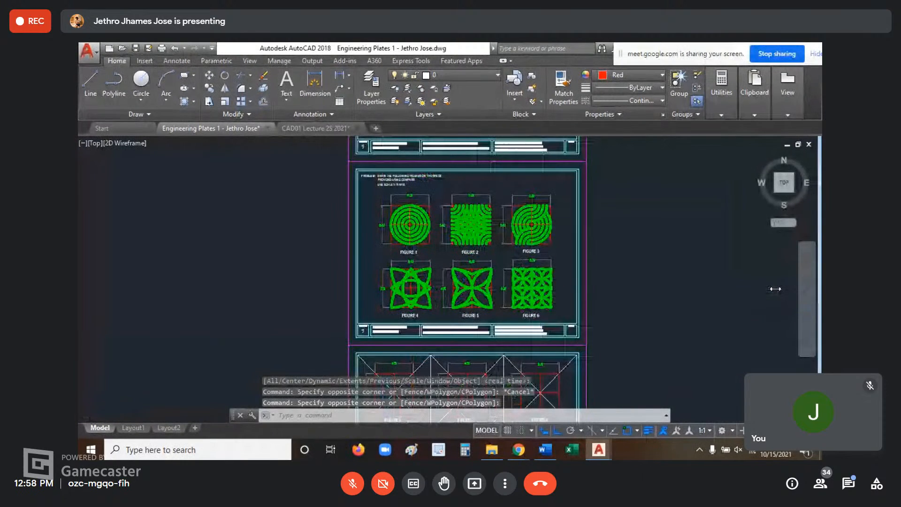
left_click(807, 300)
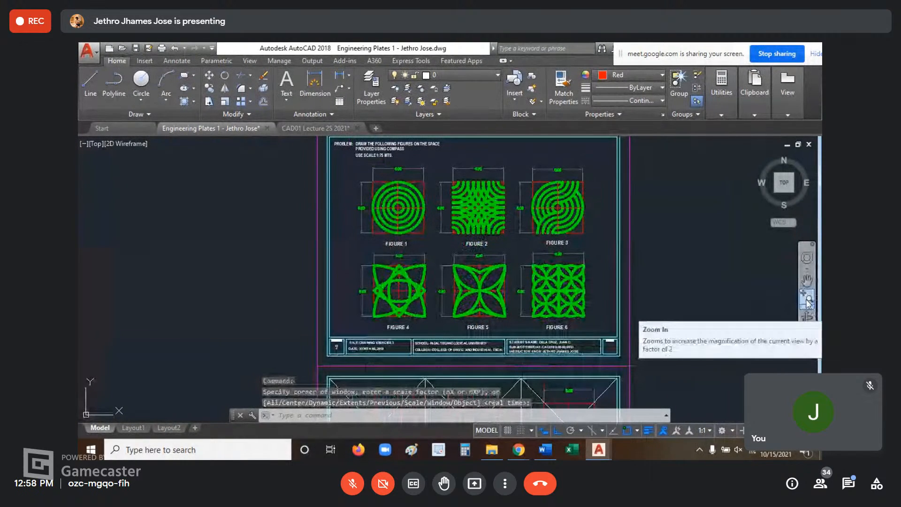
left_click(806, 300)
left_click(807, 300)
left_click(807, 300)
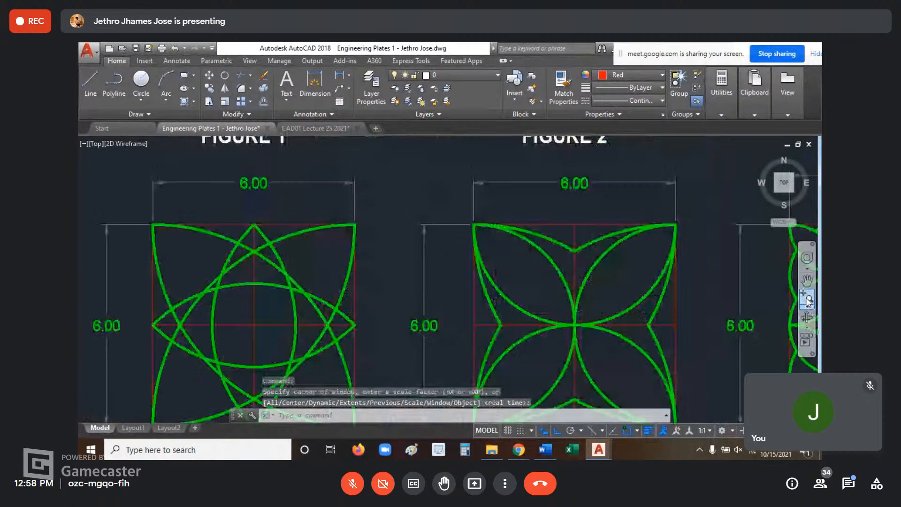
Step: Back away from the enlarged figures with Zoom Out to view the whole set of plates, clearing any active command
scroll(644, 305, "down", 5)
scroll(644, 305, "down", 5)
left_click(807, 312)
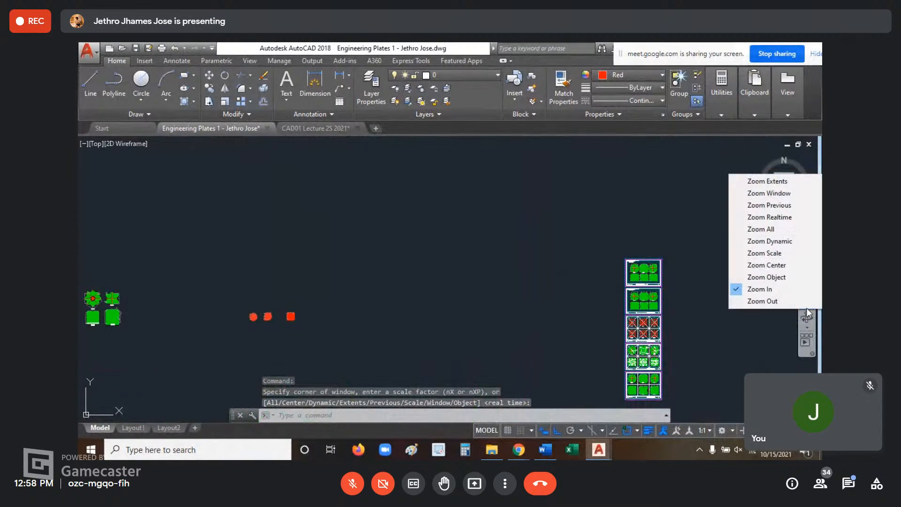
left_click(800, 300)
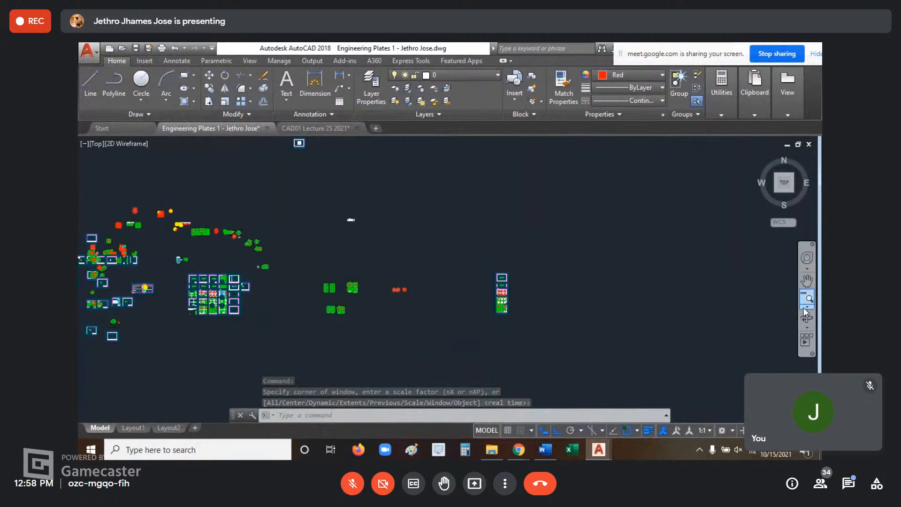
key("Escape")
key("Escape")
key("Escape")
scroll(331, 282, "up", 6)
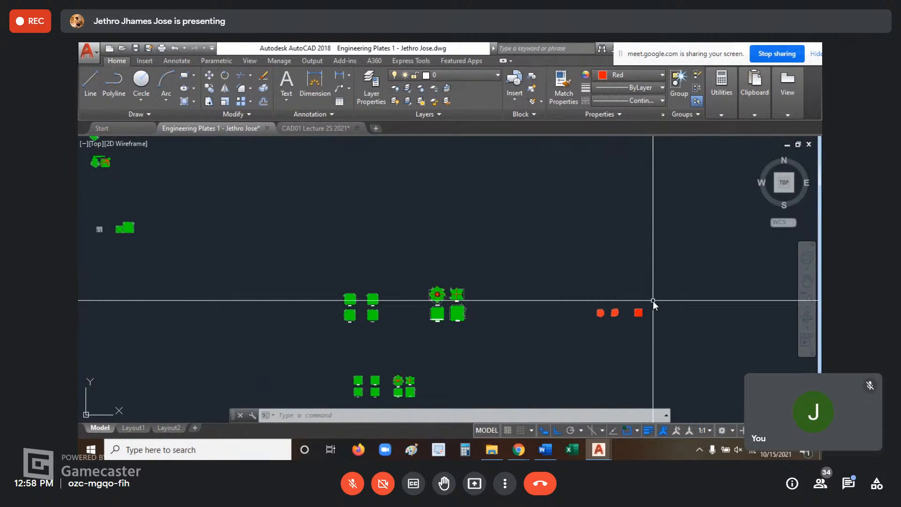
Step: Run WBLOCK to review the Write Block settings, and close them without saving a block
middle_click_drag(373, 233, 469, 210)
left_click(391, 415)
key("Escape")
key("Escape")
key("Escape")
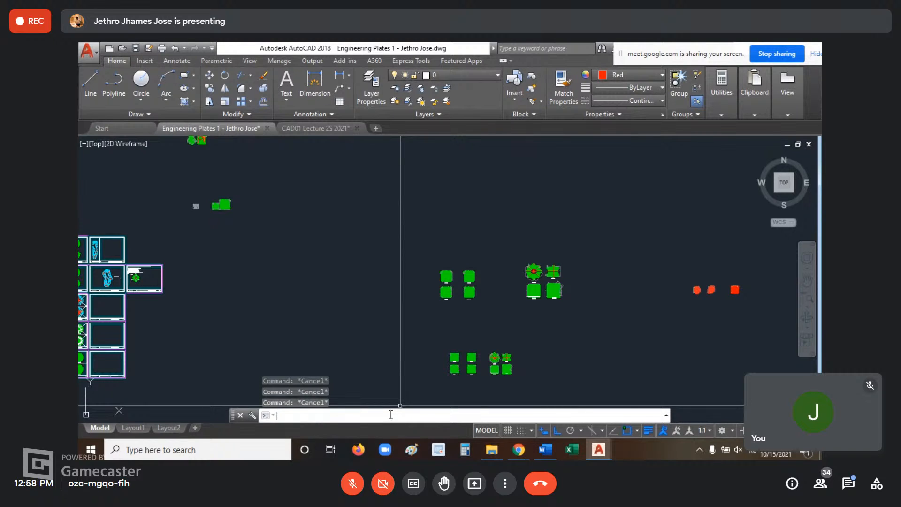
type("w")
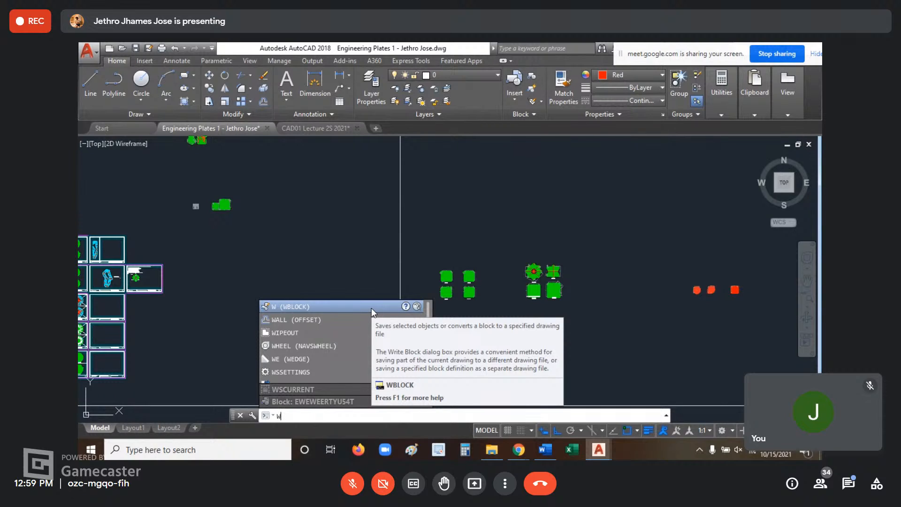
left_click(299, 306)
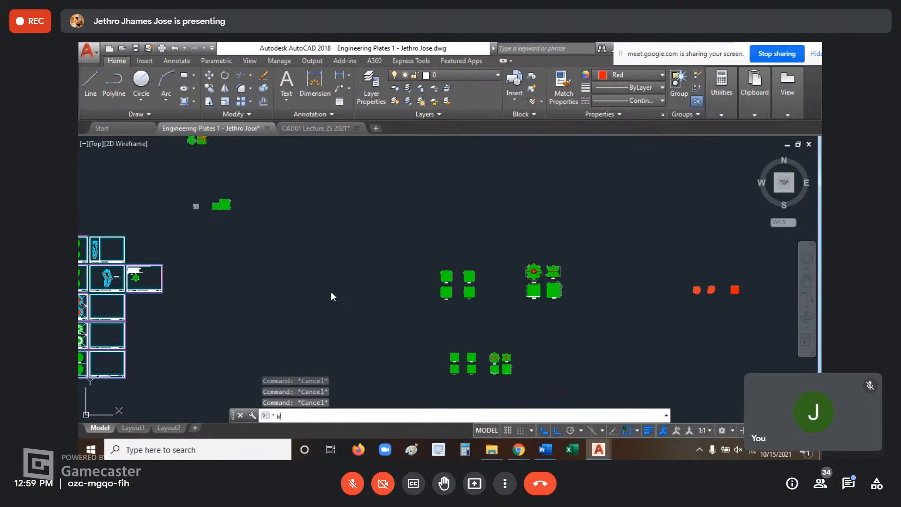
key("Return")
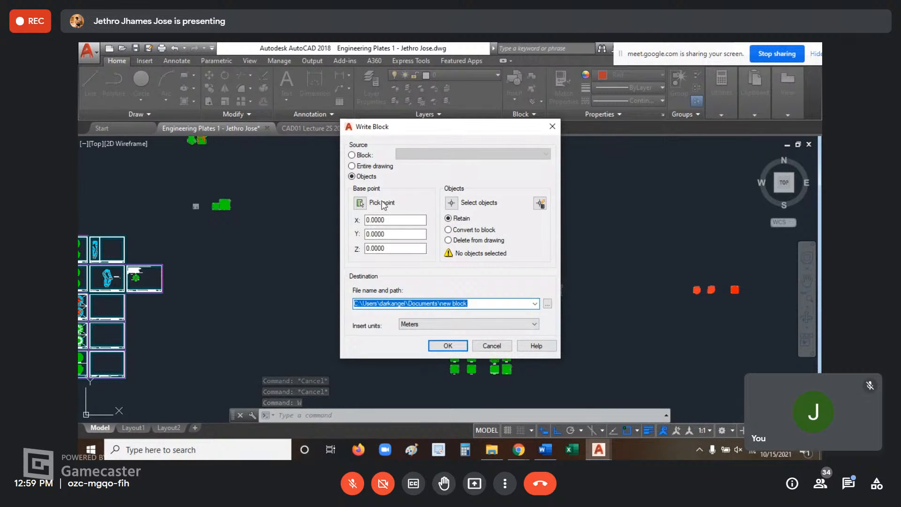
left_click(486, 345)
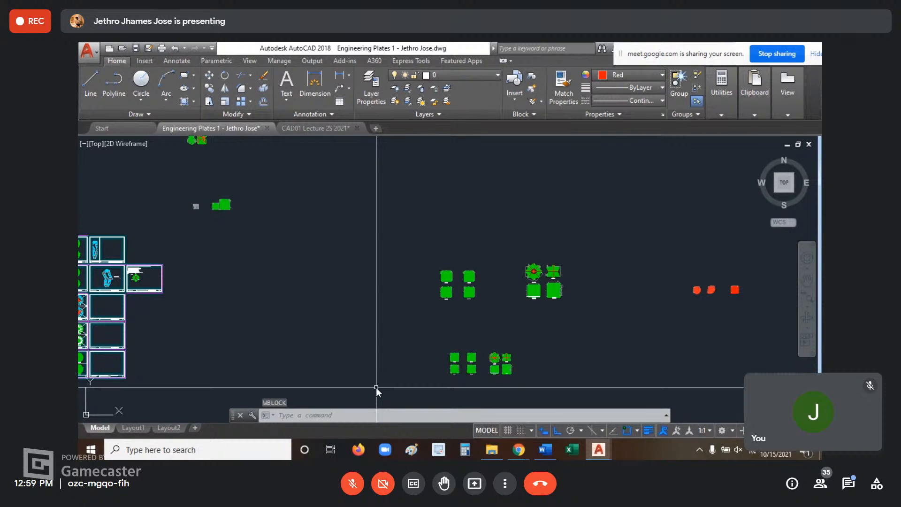
Step: Draw a single horizontal line in an empty area of the drawing
middle_click_drag(291, 244, 542, 325)
scroll(598, 249, "up", 5)
middle_click_drag(351, 311, 404, 313)
key("Escape")
key("Escape")
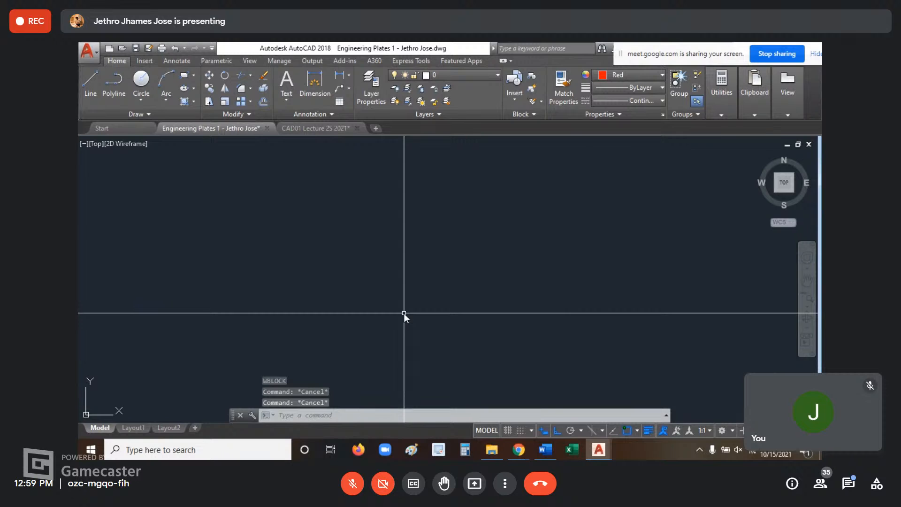
type("l")
key("Return")
left_click(360, 258)
left_click(642, 269)
key("Escape")
key("Escape")
Step: Select the new horizontal line to examine its endpoint and midpoint grips, and clear the selection
left_click(558, 276)
left_click(540, 241)
scroll(539, 259, "up", 2)
middle_click_drag(502, 257, 455, 263)
key("Escape")
key("Escape")
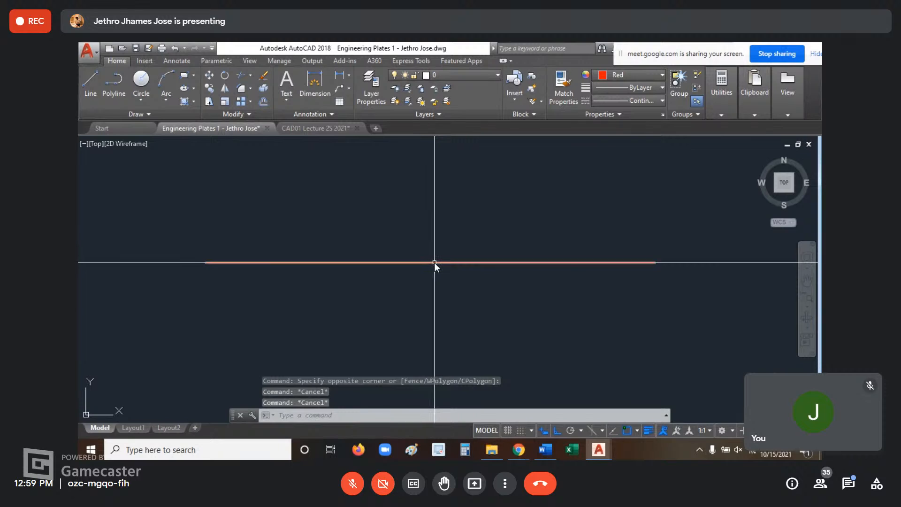
left_click(435, 262)
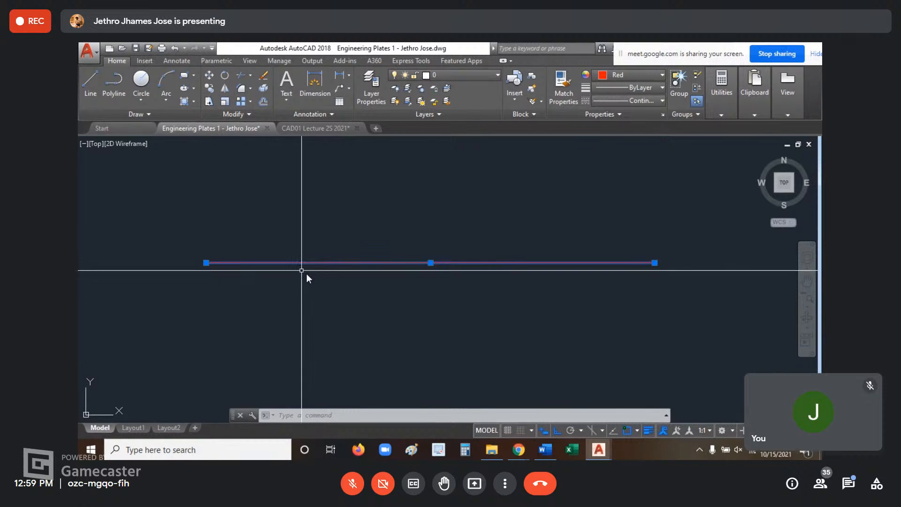
key("Escape")
key("Escape")
key("Escape")
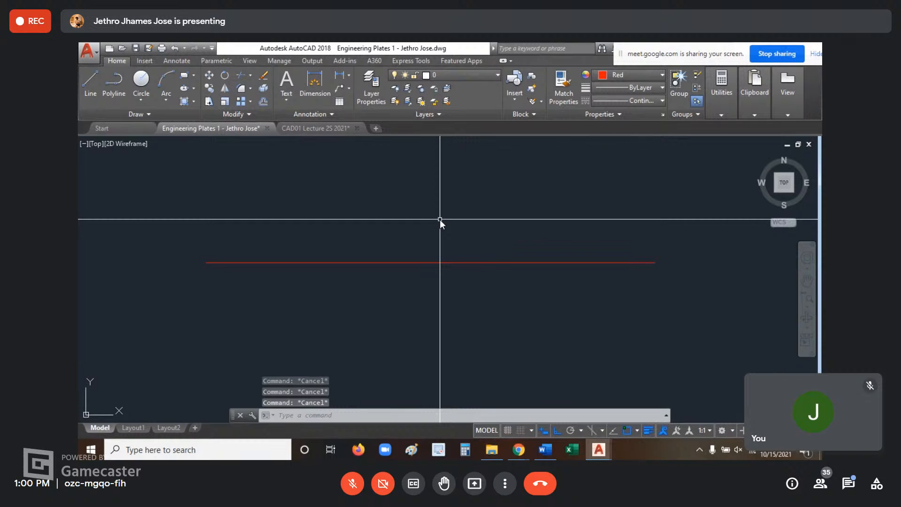
Step: Draw a three-point arc over the horizontal line, turning Ortho off before placing the end point below the line's right end
middle_click_drag(399, 215, 416, 255)
type("ARC")
key("Return")
left_click(250, 292)
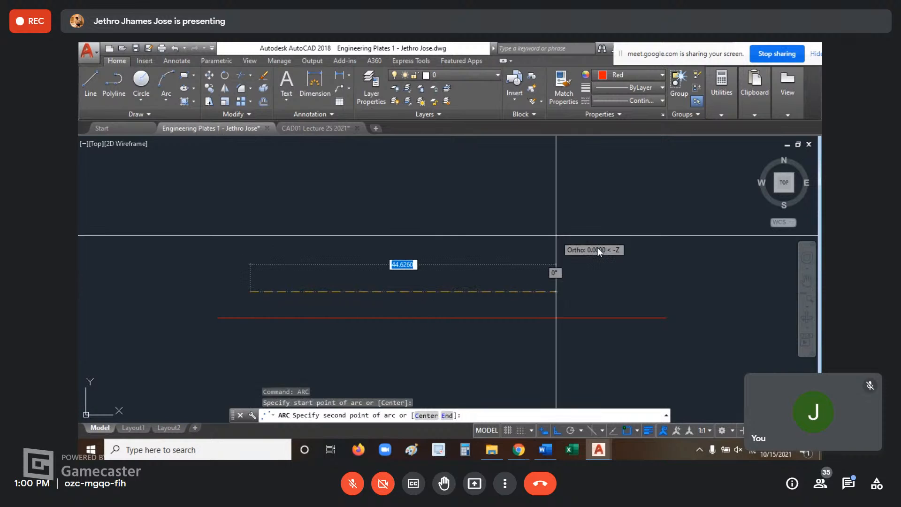
left_click(618, 292)
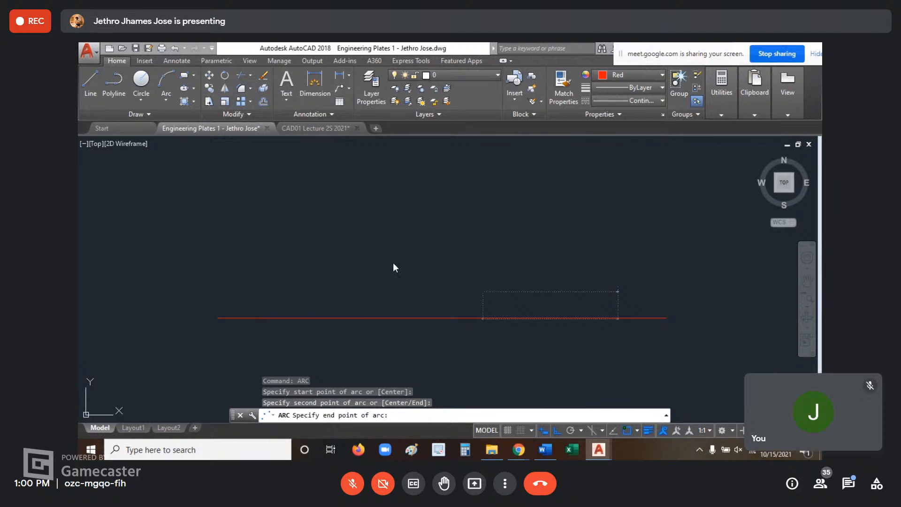
key("alt+Tab")
left_click(280, 192)
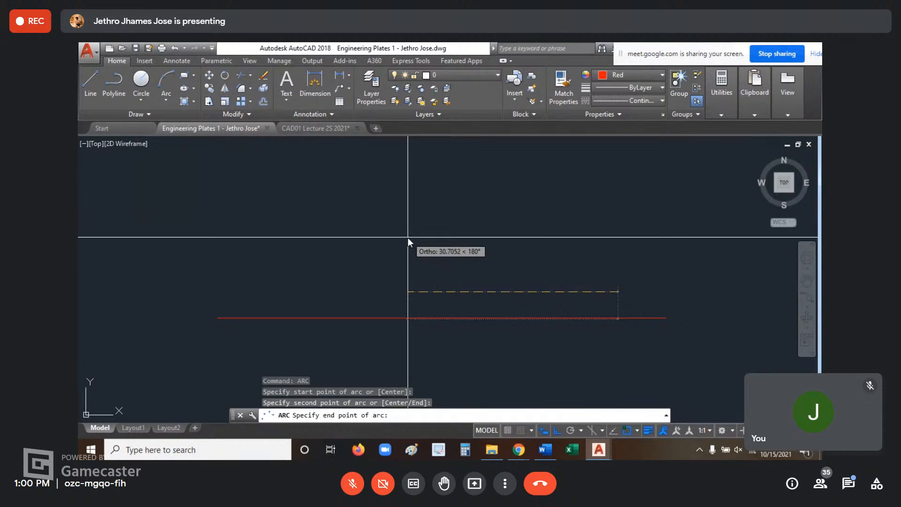
key("F8")
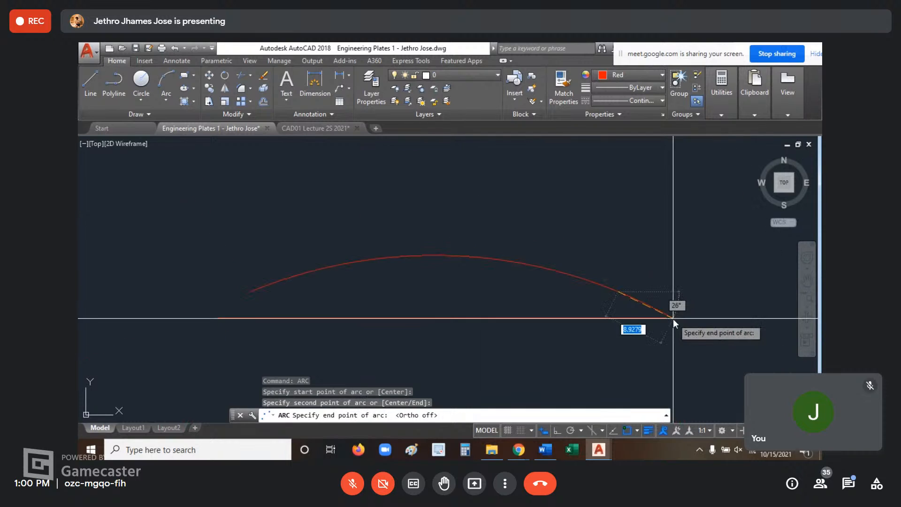
left_click(652, 359)
key("Escape")
key("Escape")
Step: Select the arc and stretch its midpoint grip so it bulges through the line's right end, with a radius of about 30.8
left_click(666, 285)
left_click(528, 272)
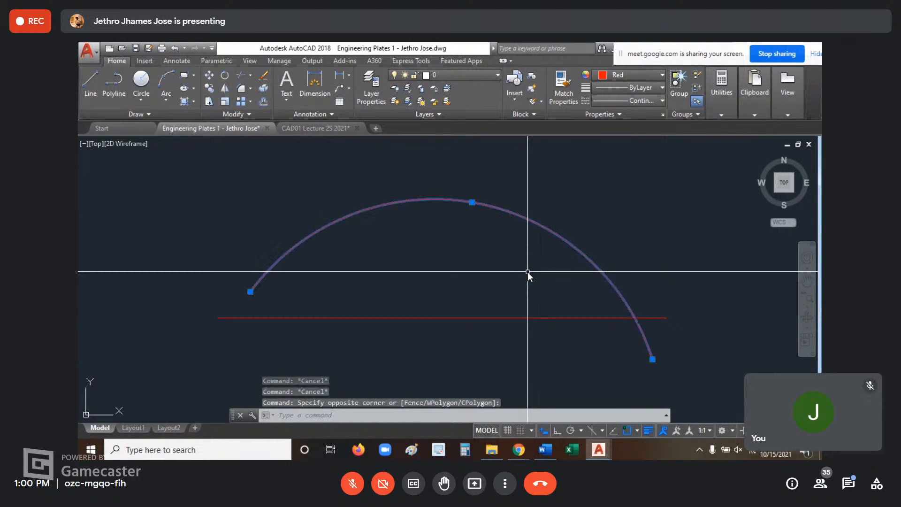
left_click(472, 204)
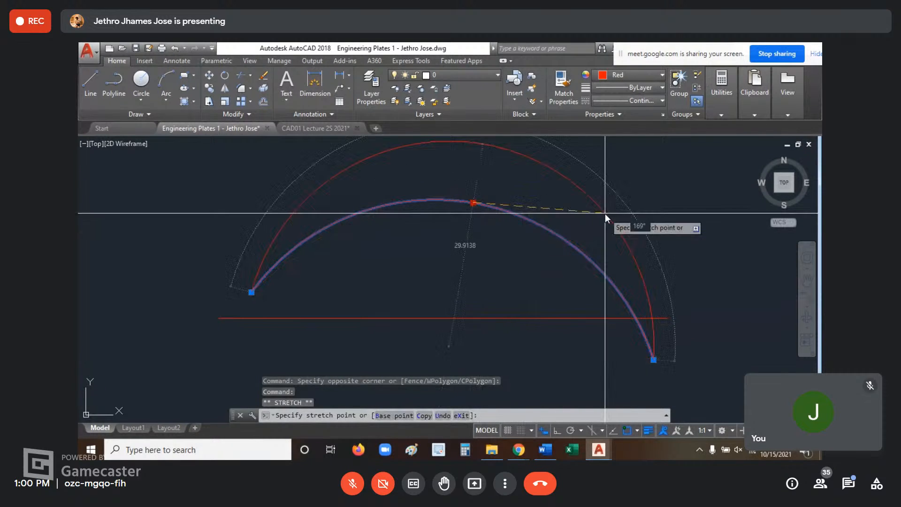
middle_click_drag(567, 221, 570, 277)
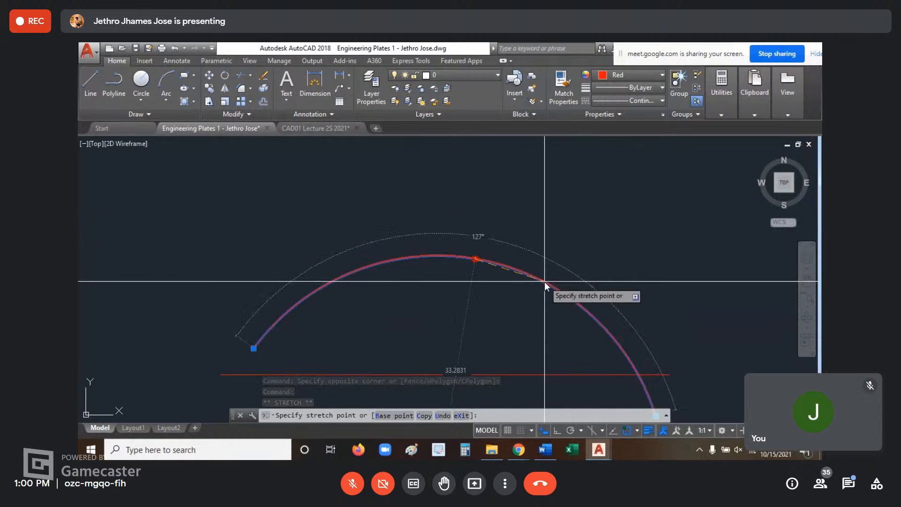
scroll(560, 248, "down", 4)
middle_click_drag(560, 248, 541, 241)
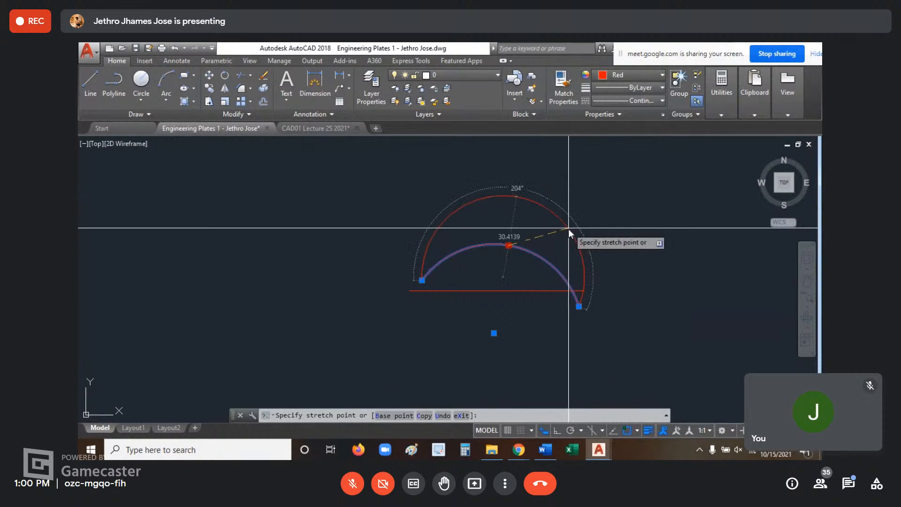
scroll(594, 256, "up", 4)
scroll(593, 252, "down", 4)
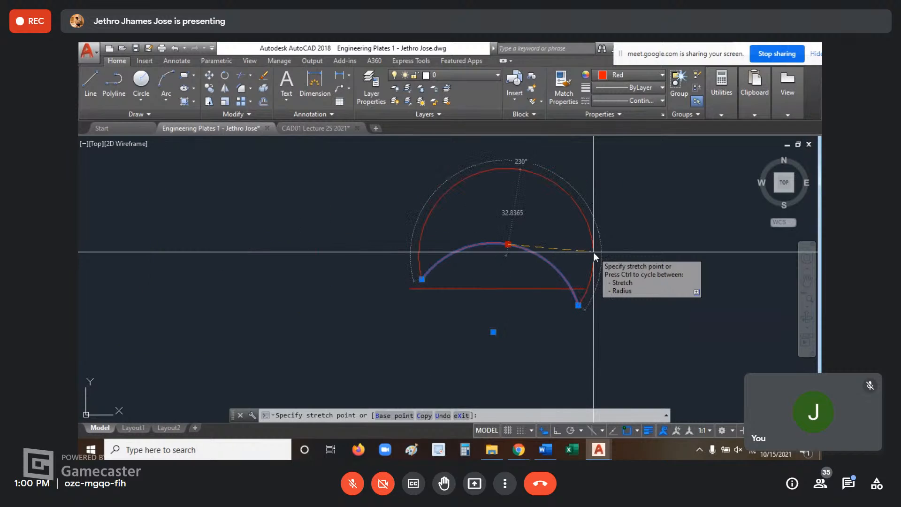
middle_click_drag(586, 227, 586, 253)
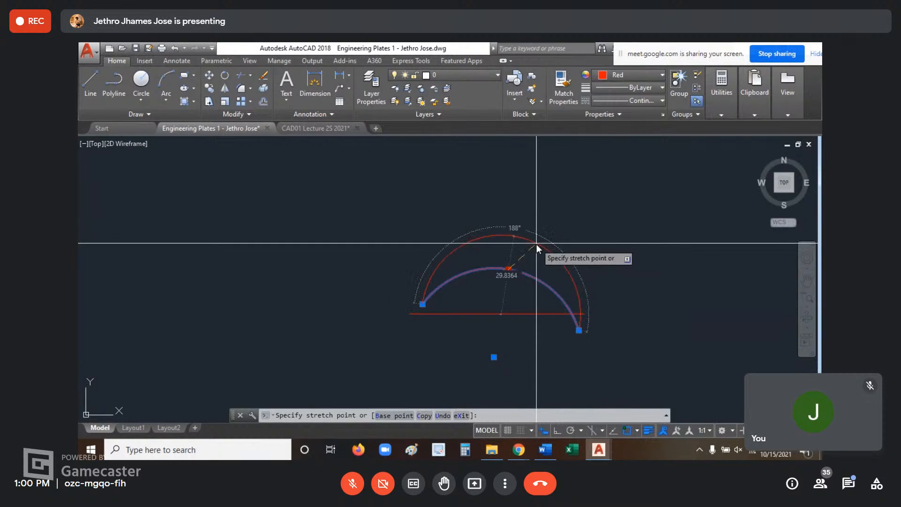
scroll(537, 256, "up", 4)
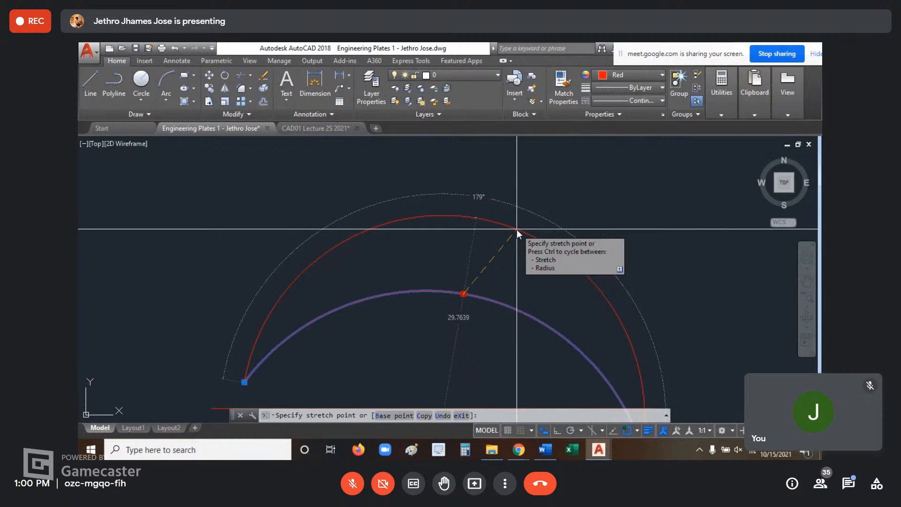
scroll(516, 229, "down", 2)
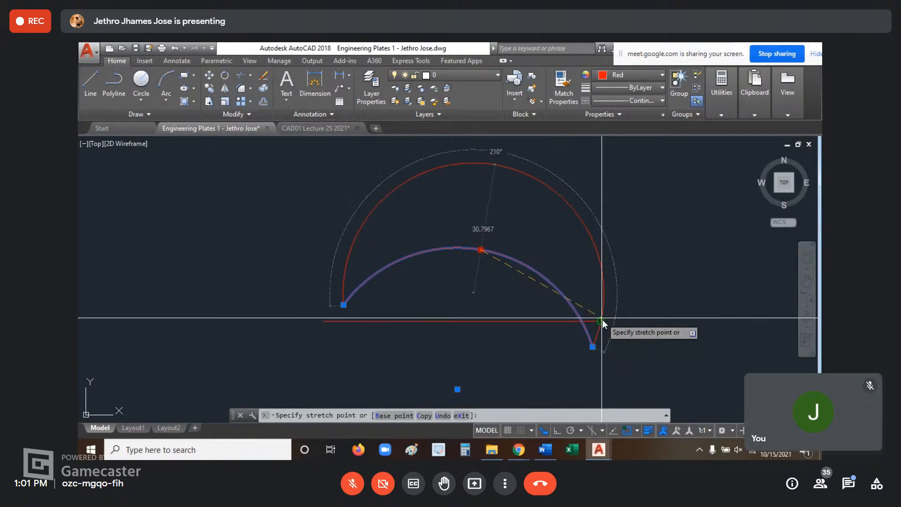
key("Escape")
key("Escape")
key("Escape")
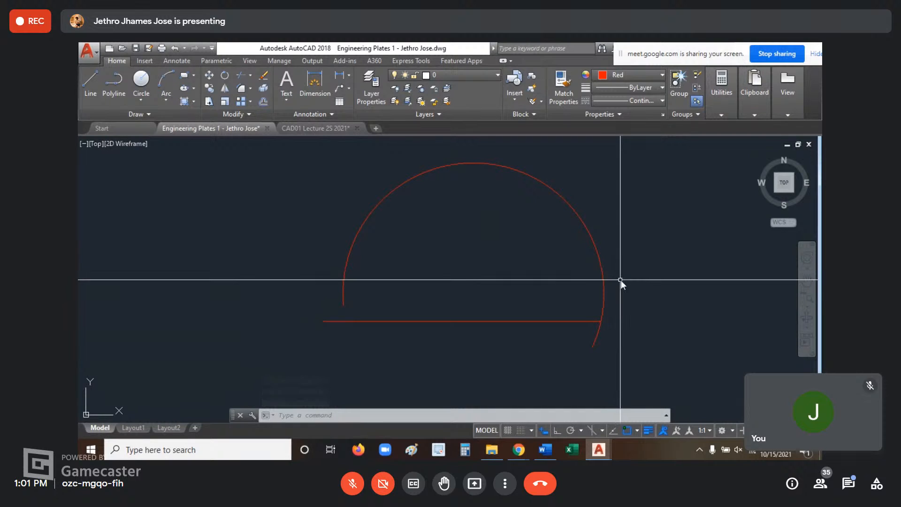
Step: Turn Ortho on while starting a line in the empty area beside the arc, and cancel the unfinished line
mouse_move(641, 283)
middle_mouse_down()
mouse_move(373, 305)
mouse_move(362, 283)
middle_mouse_up()
key("Escape")
key("Escape")
key("Escape")
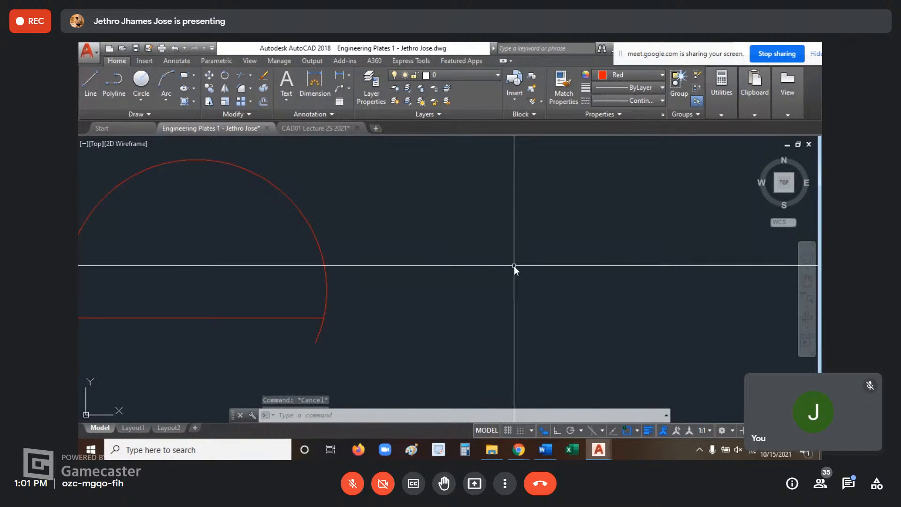
type("l")
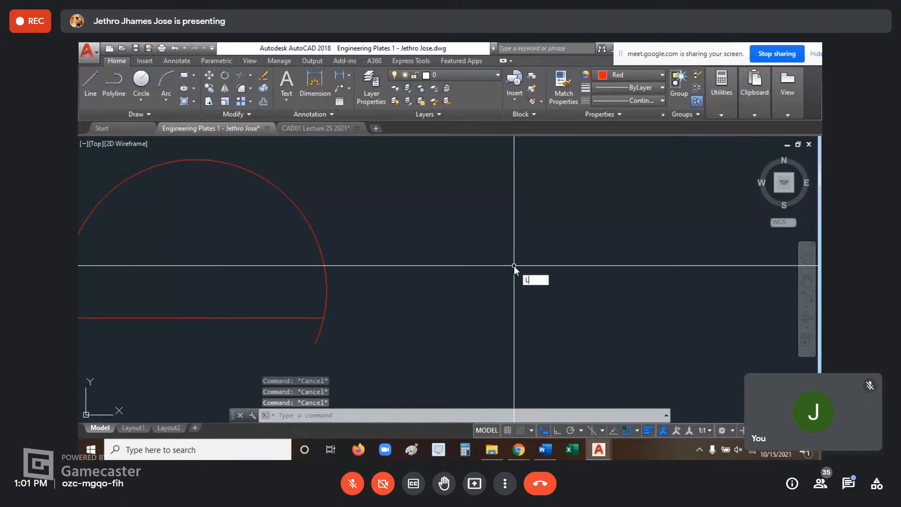
key("Return")
left_click(436, 206)
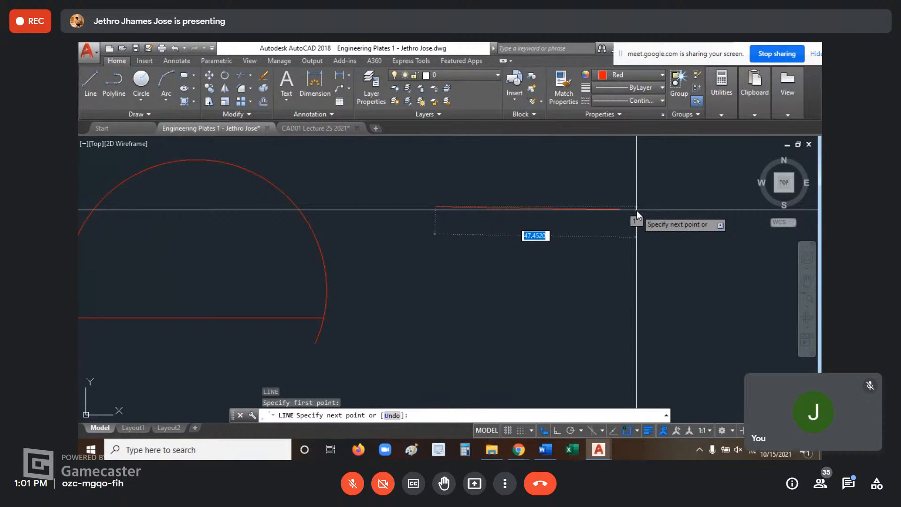
key("F8")
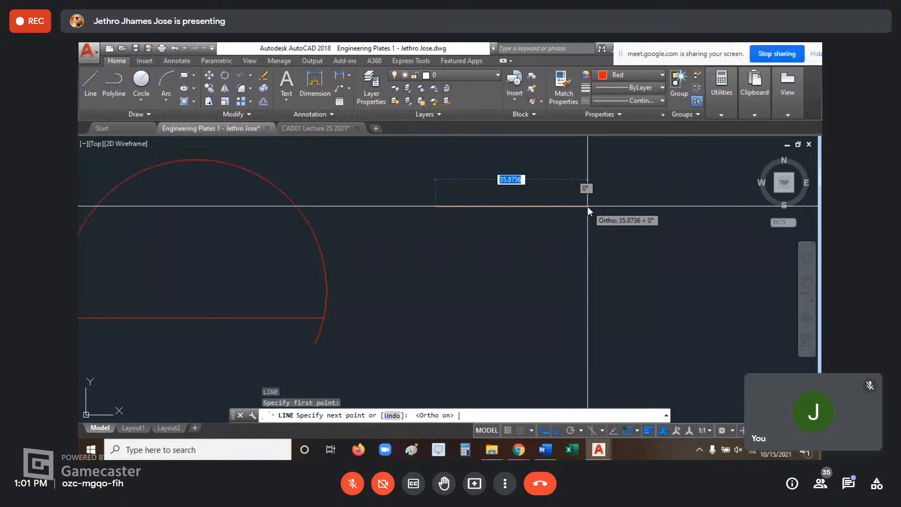
key("Escape")
scroll(634, 288, "down", 10)
scroll(572, 265, "up", 10)
key("Escape")
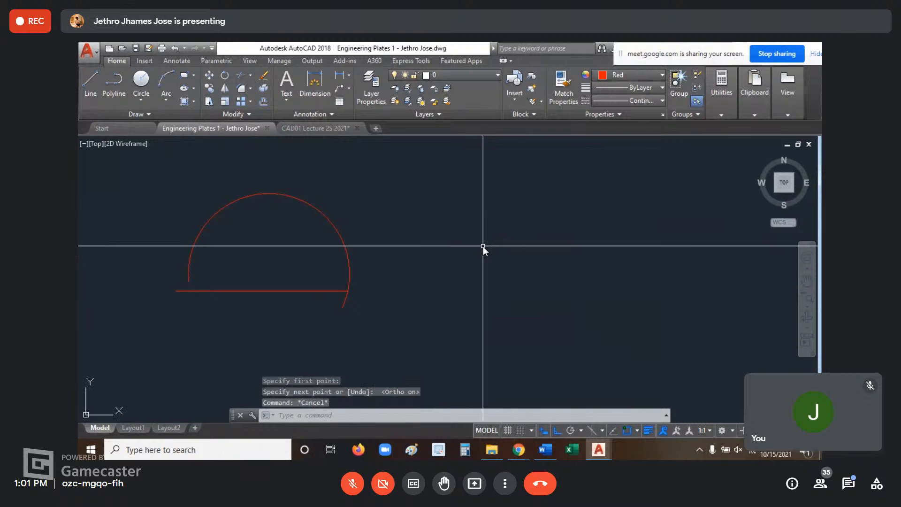
Step: Draw a square from four connected lines of 60 units each in the empty area beside the arc
type("l")
key("Return")
left_click(422, 223)
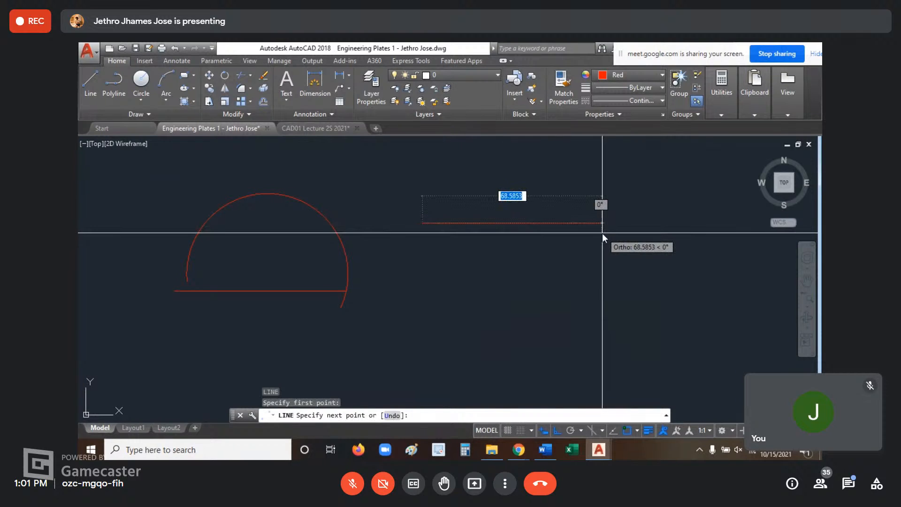
type("60")
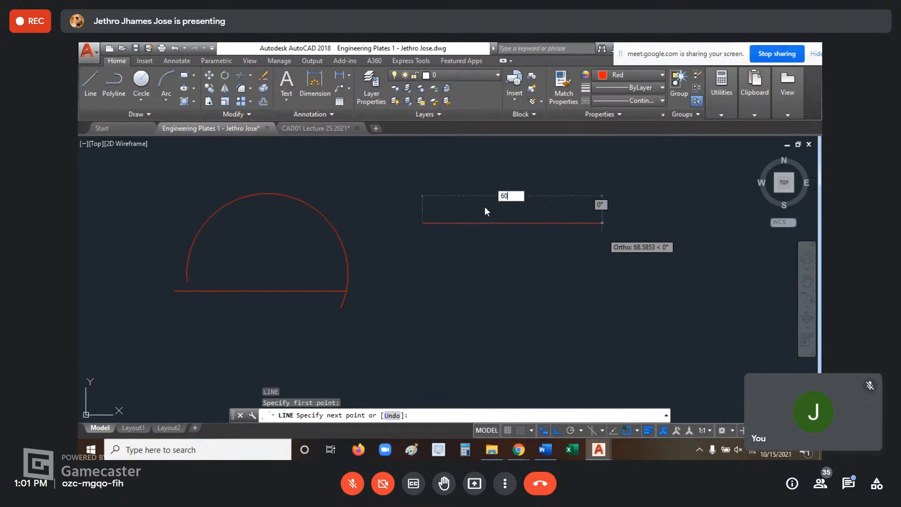
key("Return")
type("60")
key("Return")
type("60")
key("Return")
type("60")
key("Return")
key("Escape")
middle_click_drag(618, 290, 570, 263)
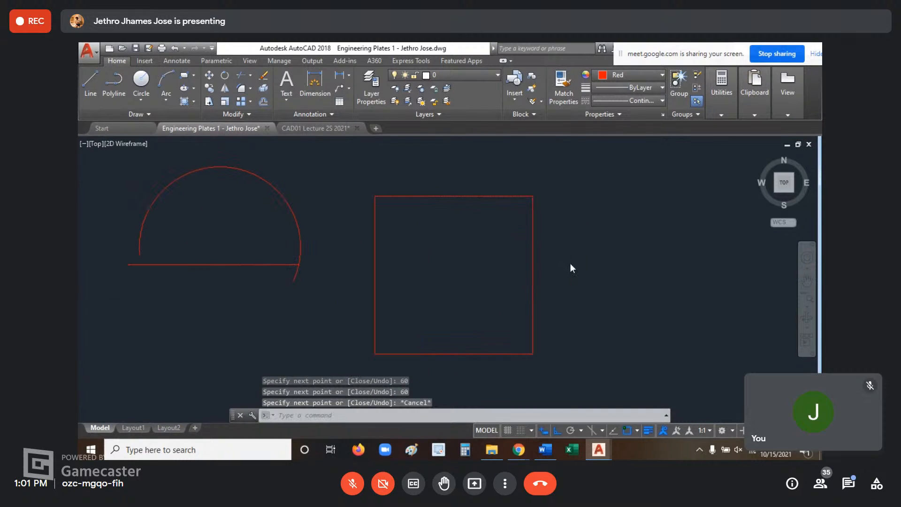
Step: Select all four lines of the square with a crossing window to examine their grips, and clear the selection
key("Escape")
key("Escape")
left_click(481, 263)
left_click(638, 336)
left_click(583, 391)
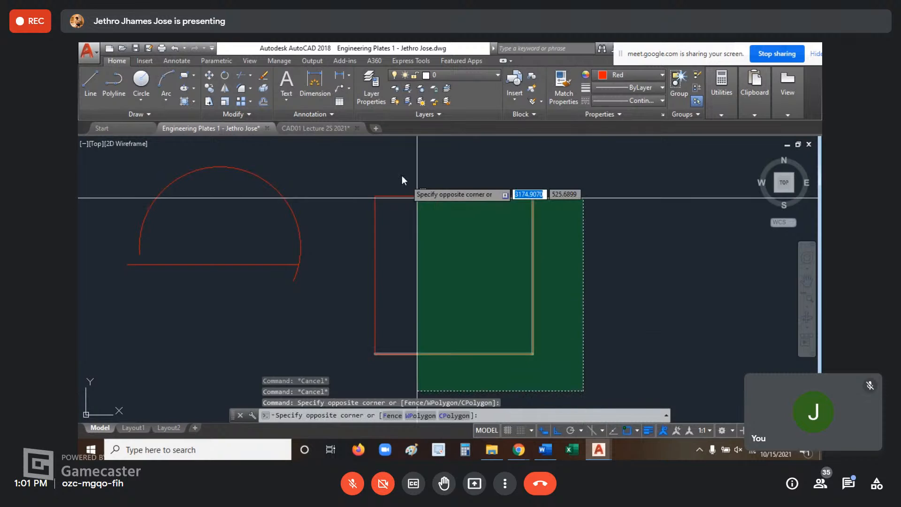
left_click(345, 169)
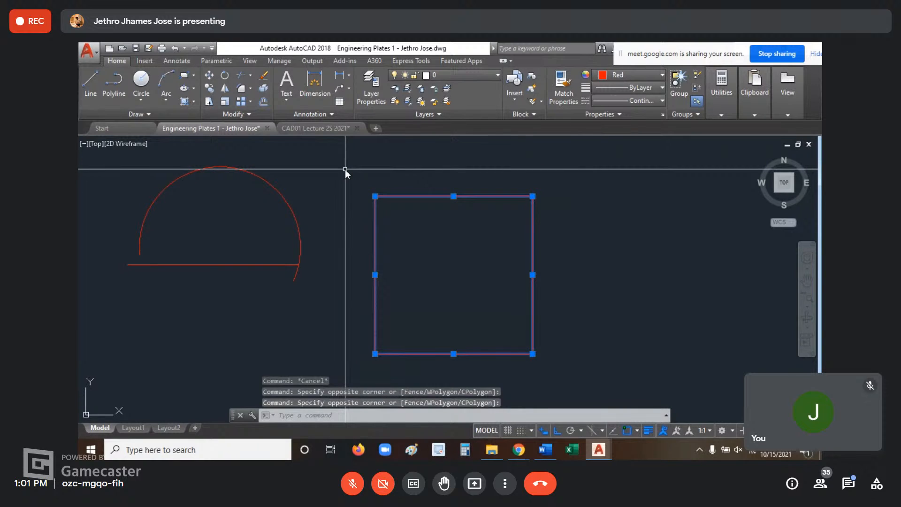
middle_click_drag(561, 286, 539, 283)
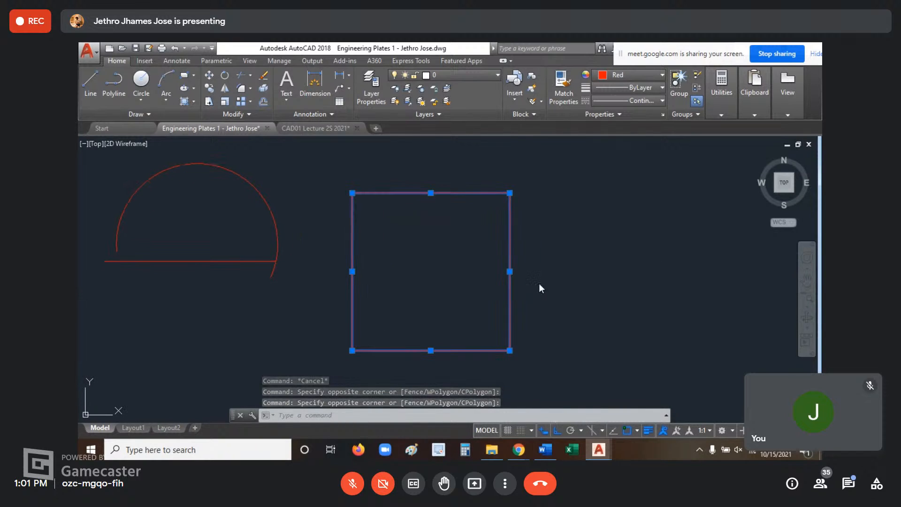
key("Escape")
key("Escape")
Step: Select the square's sides individually to check that each is a separate line, and clear the selection
left_click(529, 283)
left_click(460, 247)
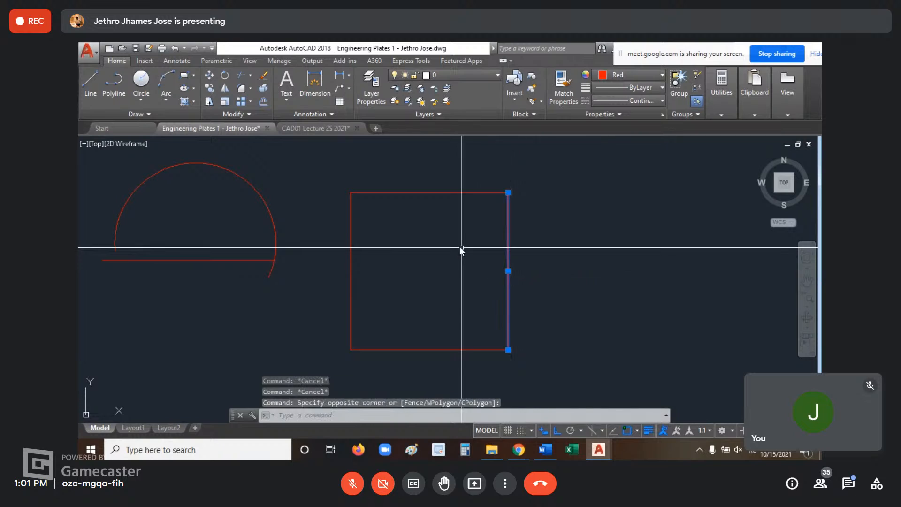
left_click(449, 205)
left_click(421, 176)
key("Escape")
left_click(394, 264)
left_click(329, 252)
key("Escape")
left_click(451, 224)
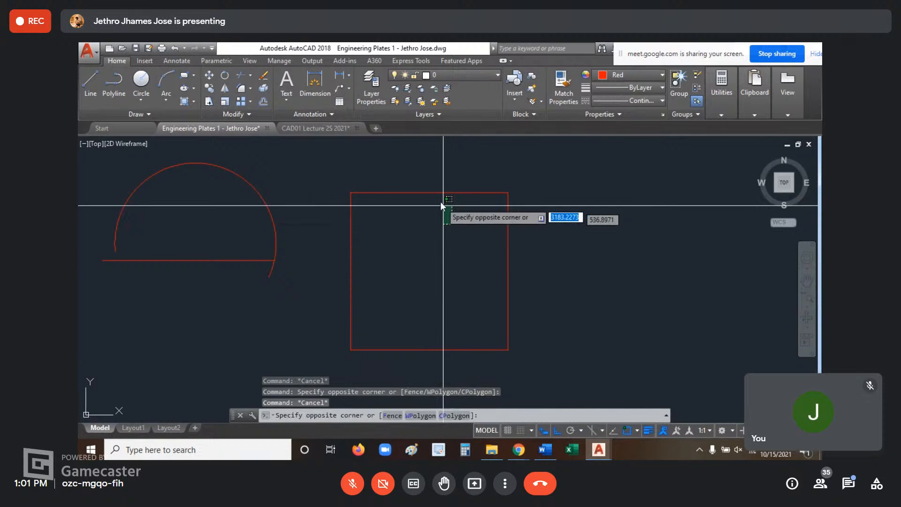
left_click(441, 205)
middle_click_drag(597, 258, 574, 274)
key("Escape")
Step: Draw a 60 by 60 rectangle with the Rectangle command beside the four-line square
type("pol")
key("Return")
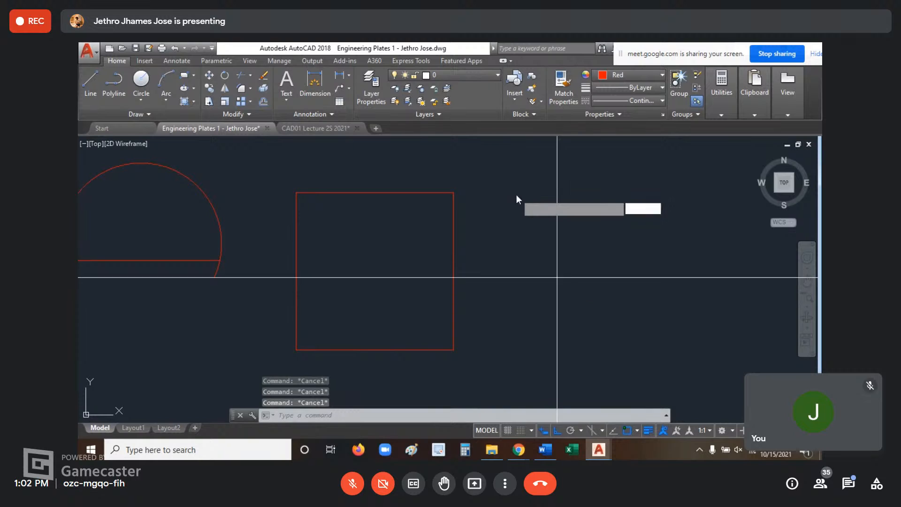
left_click(504, 192)
middle_click_drag(587, 314, 545, 305)
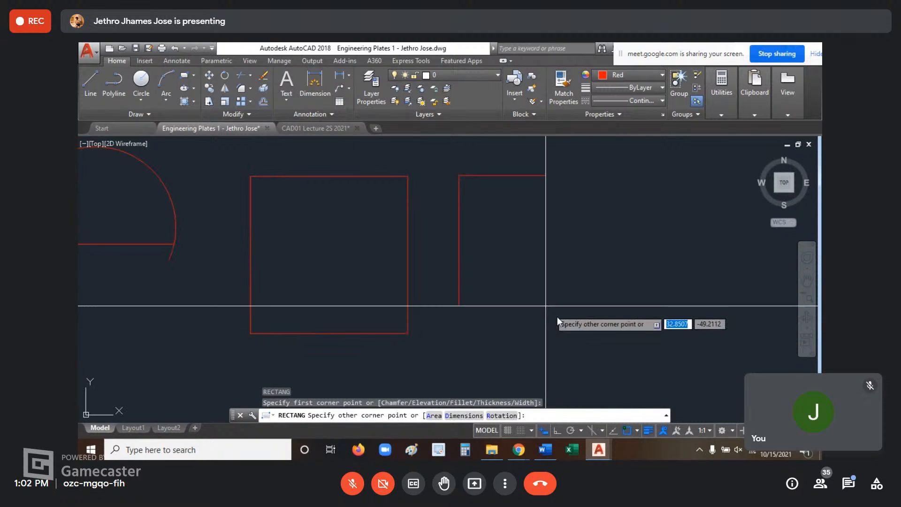
type("60,60")
key("Return")
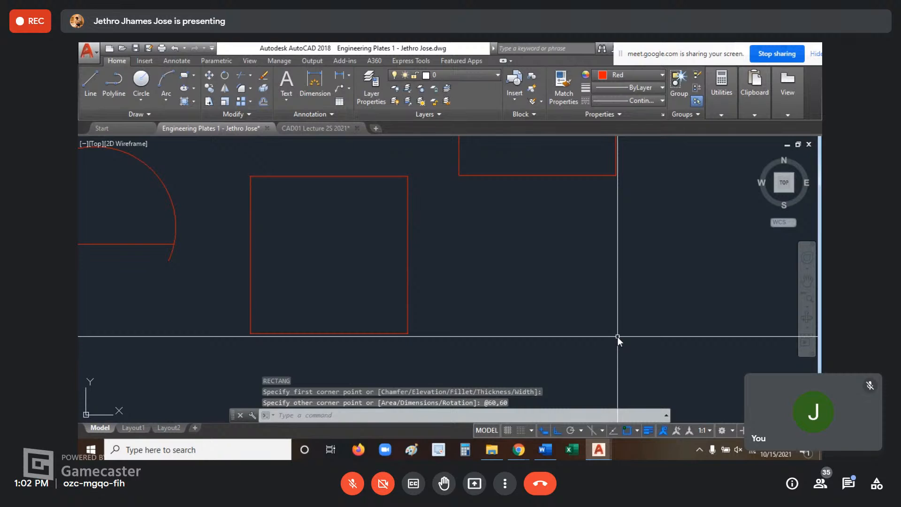
key("Escape")
key("Escape")
key("Escape")
middle_click_drag(640, 268, 645, 299)
scroll(645, 299, "down", 4)
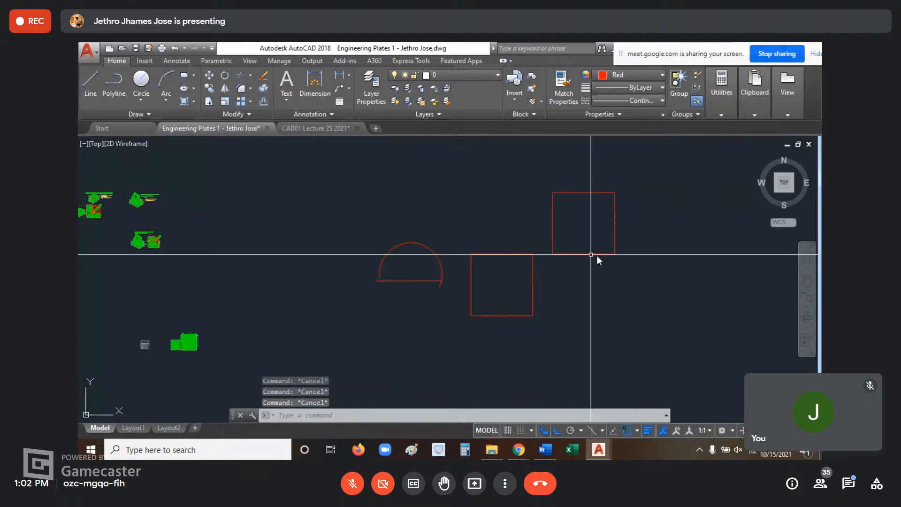
Step: Move the new rectangle straight down from its upper-left corner so it sits level with the four-line square
scroll(609, 241, "up", 2)
middle_click_drag(662, 220, 652, 225)
scroll(611, 237, "up", 5)
scroll(611, 237, "down", 7)
middle_click_drag(579, 205, 539, 193)
scroll(540, 194, "up", 3)
scroll(559, 181, "down", 2)
type("m")
key("Return")
left_click(635, 257)
left_click(504, 173)
key("Return")
left_click(482, 141)
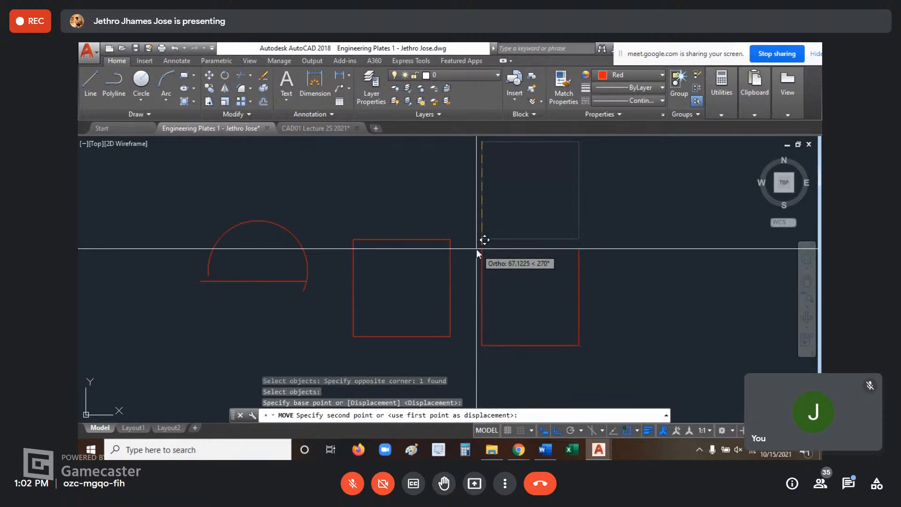
key("Escape")
key("Escape")
scroll(589, 255, "up", 5)
scroll(631, 240, "down", 4)
Step: Select the moved rectangle to examine its grips as a single object, and clear the selection
left_click(587, 271)
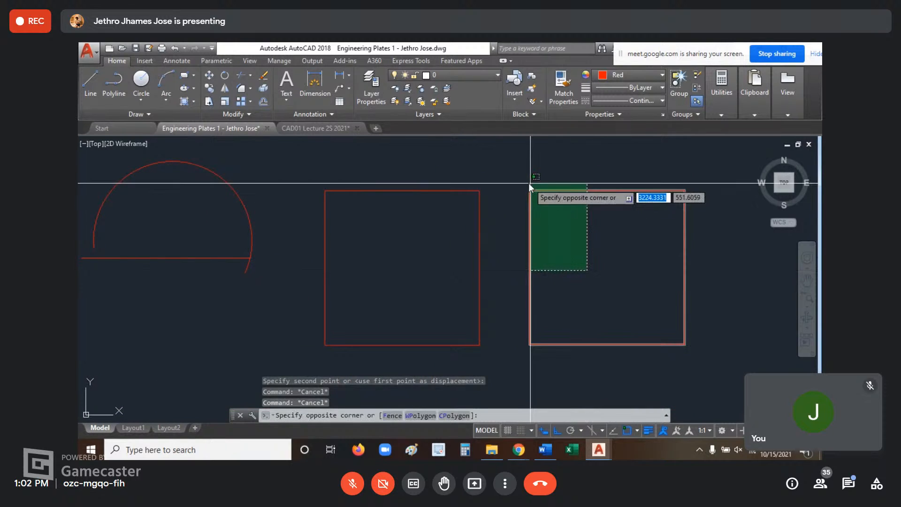
left_click(528, 183)
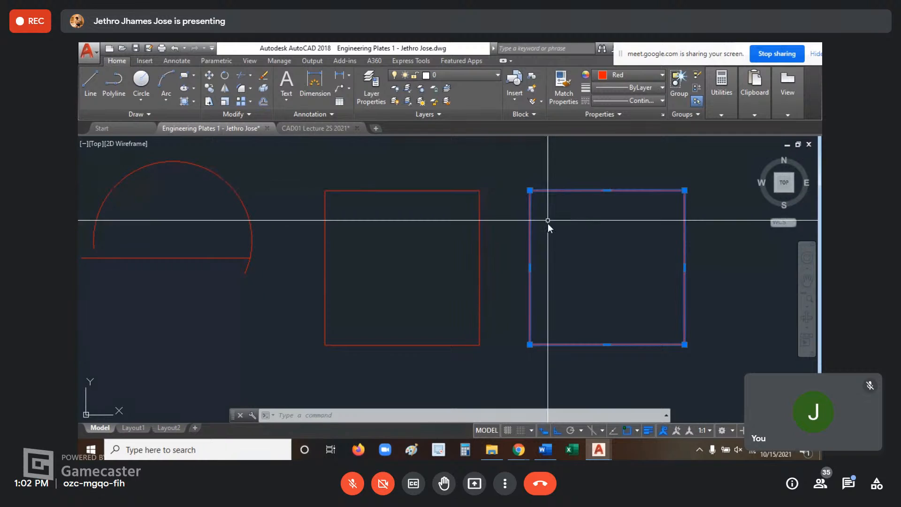
key("Escape")
key("Escape")
Step: Select sides of the four-line square again to compare its separate lines with the one-piece rectangle
left_click(503, 268)
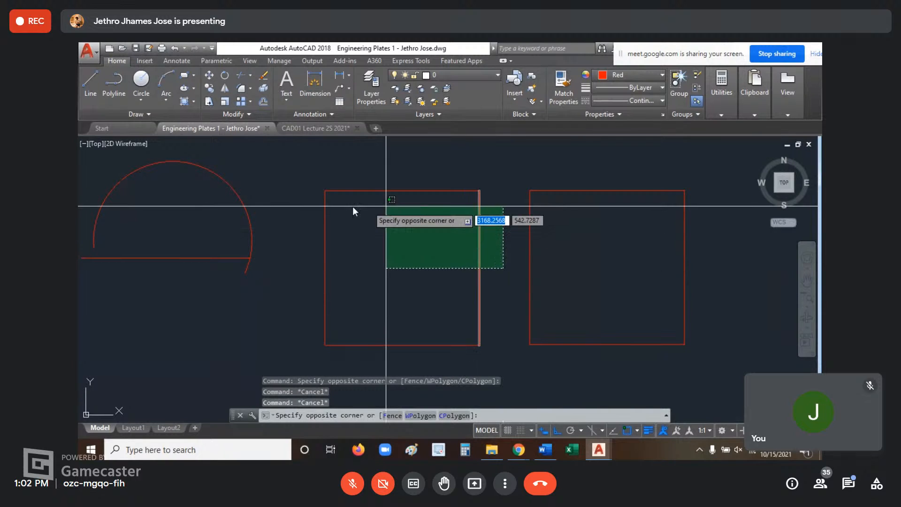
left_click(370, 199)
key("Escape")
left_click(412, 271)
left_click(375, 183)
left_click(367, 255)
left_click(298, 239)
key("Escape")
left_click(409, 353)
left_click(398, 322)
key("Escape")
Step: Move the right side of the four-line square a short distance outward using its midpoint grip
left_click(511, 285)
left_click(459, 269)
left_click(479, 267)
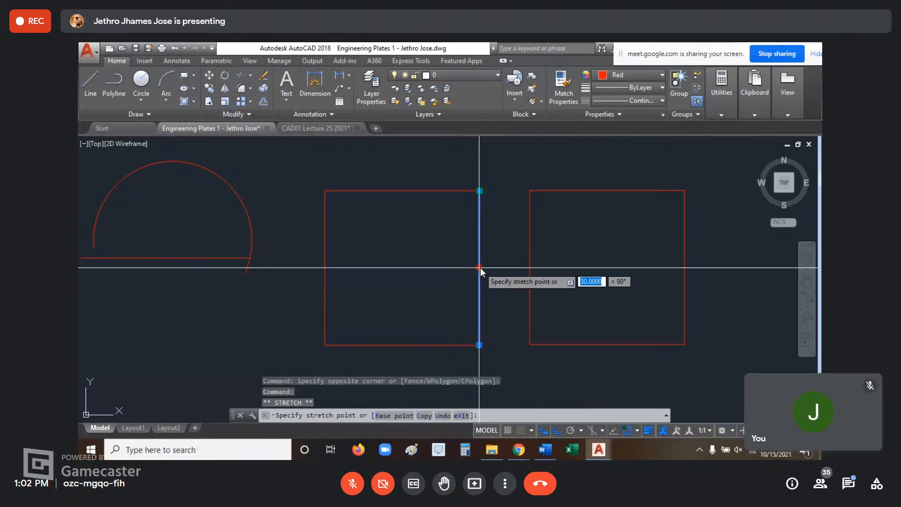
left_click(506, 285)
key("Escape")
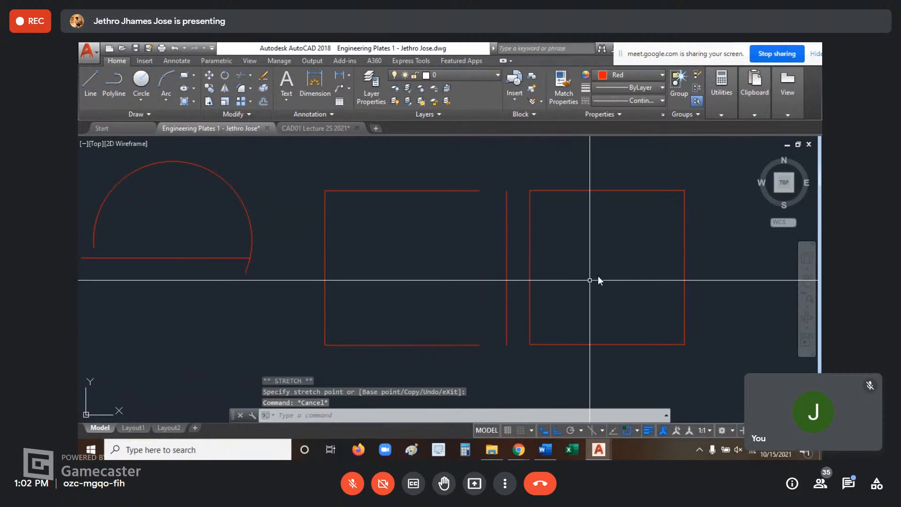
Step: Stretch the rectangle's top edge upward using its midpoint grip
left_click(663, 223)
left_click(632, 189)
left_click(607, 190)
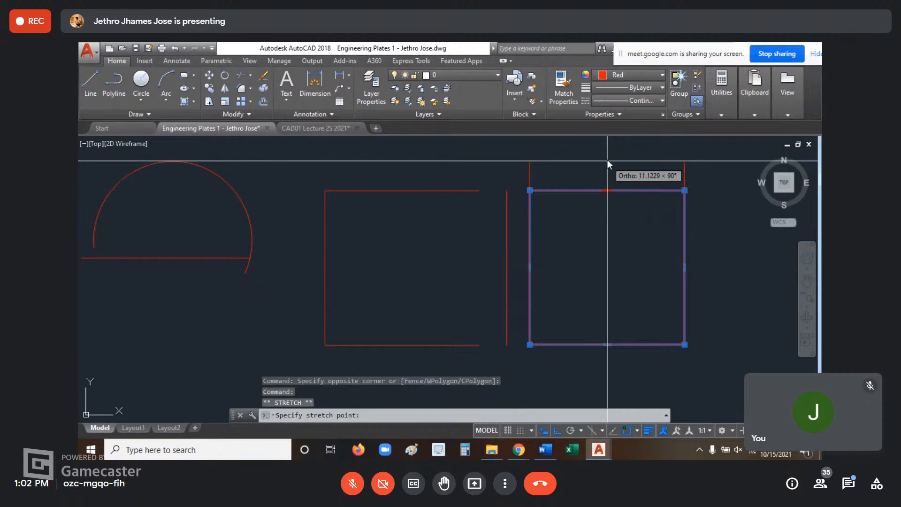
left_click(607, 158)
middle_click_drag(697, 263, 688, 272)
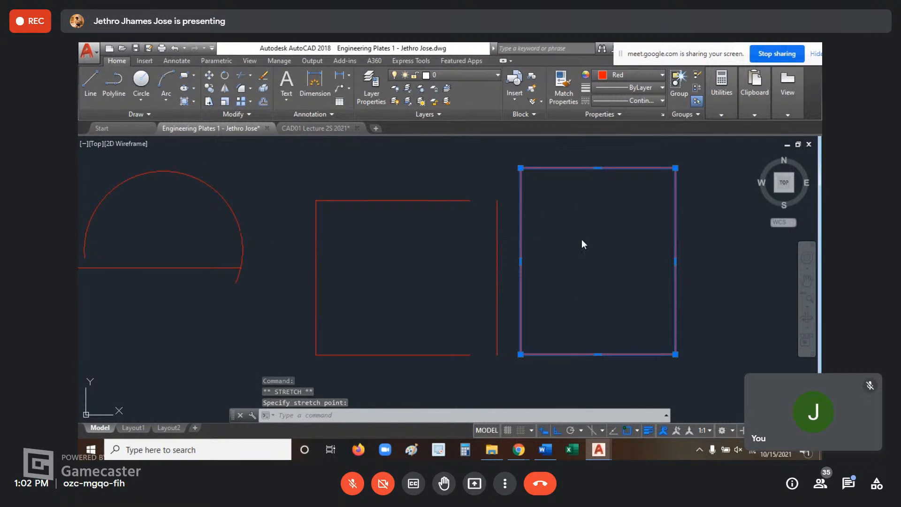
Step: Undo the grip edits on the rectangle and on the square's right side
key("ctrl+z")
key("ctrl+z")
key("ctrl+z")
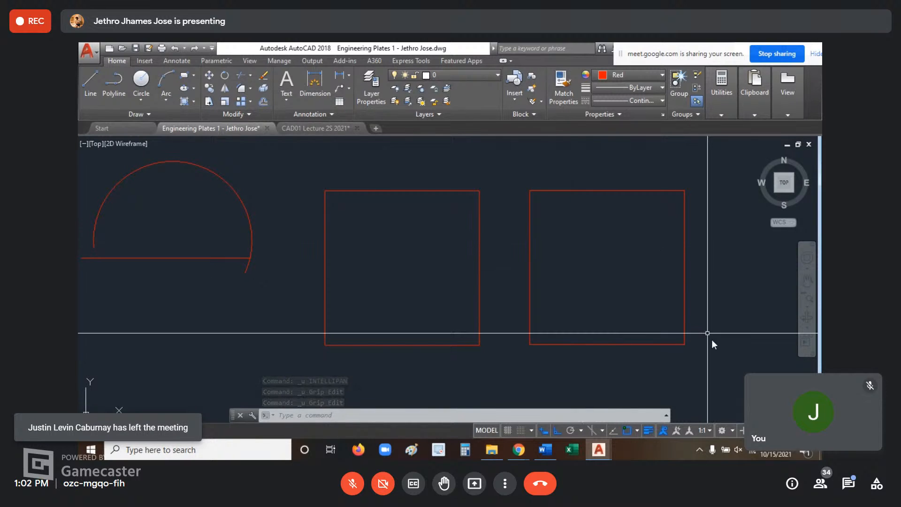
Step: Draw a horizontal line from inside the rectangle to inside the four-line square, across their facing sides near mid-height
left_click(706, 379)
left_click(493, 359)
left_click(446, 282)
key("Escape")
key("Escape")
type("l")
key("Return")
left_click(572, 280)
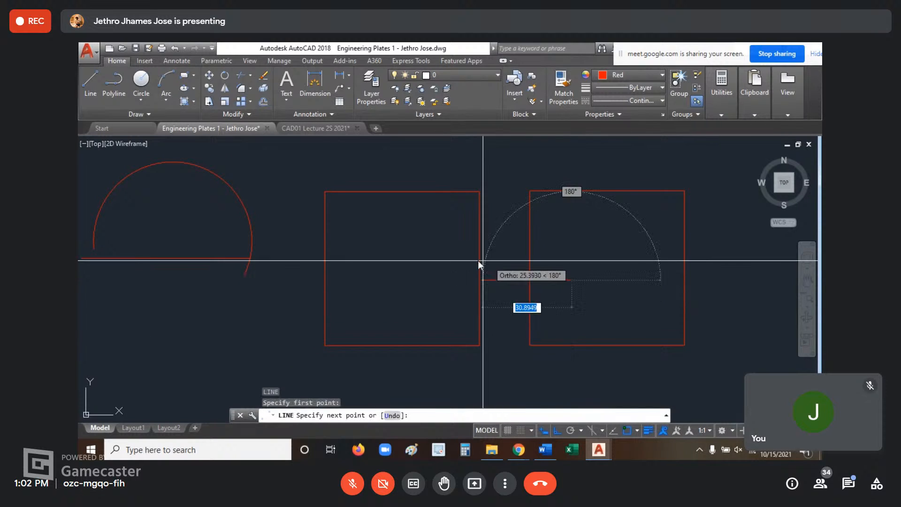
left_click(440, 265)
key("Escape")
middle_click_drag(583, 283, 584, 288)
Step: Draw a second horizontal line above the first connecting line, also running from the rectangle's interior into the four-line square
type("l")
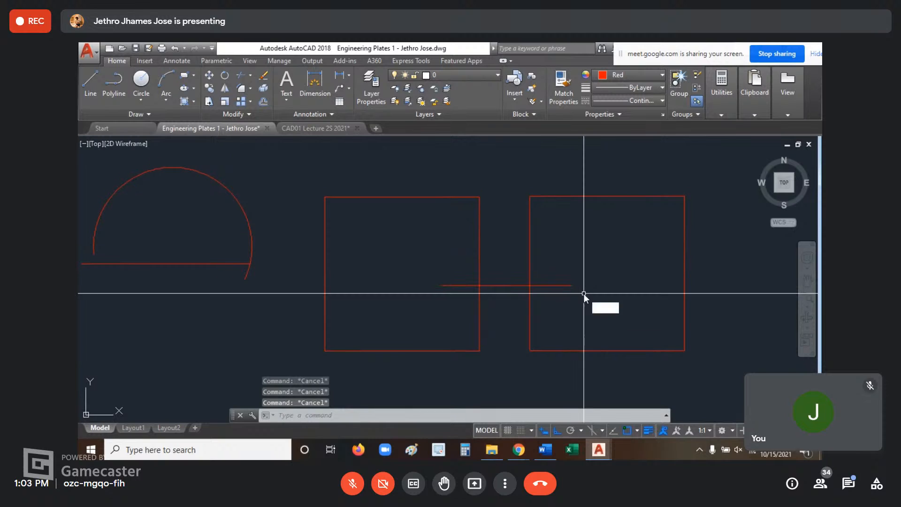
key("Return")
left_click(572, 247)
left_click(438, 250)
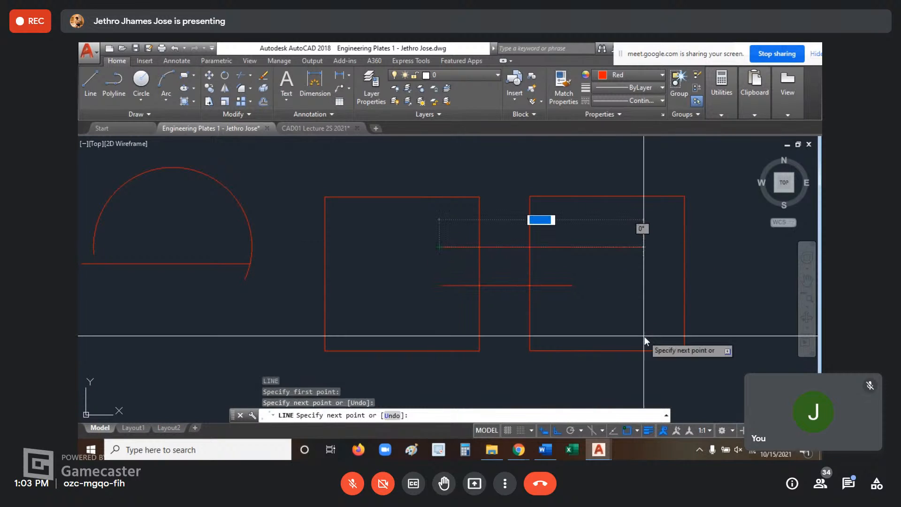
key("Escape")
key("Escape")
key("Escape")
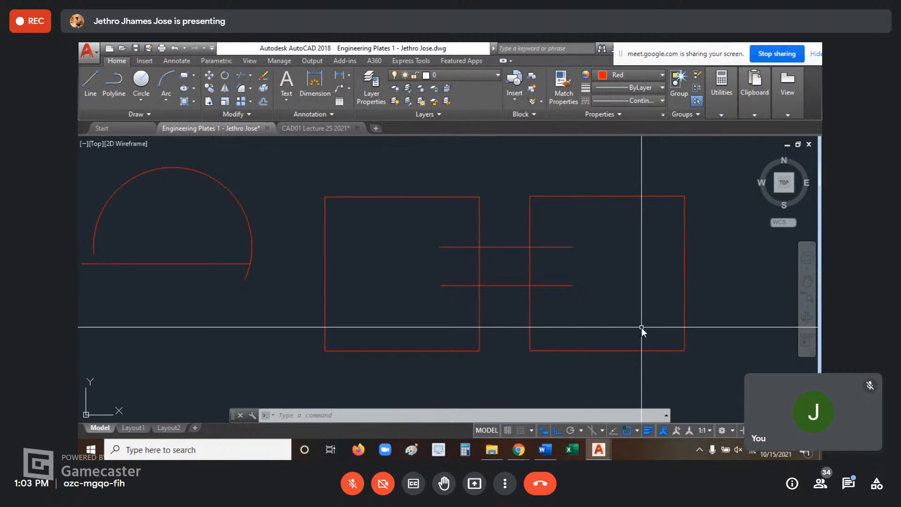
key("Escape")
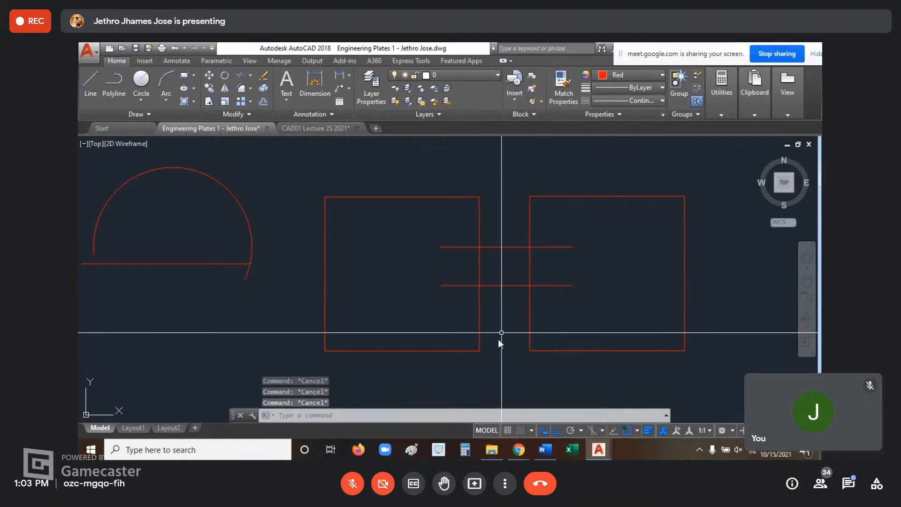
Step: Select the sides of the four-line square with two crossing windows to examine them, and clear the selection
left_click(488, 364)
left_click(454, 339)
left_click(406, 313)
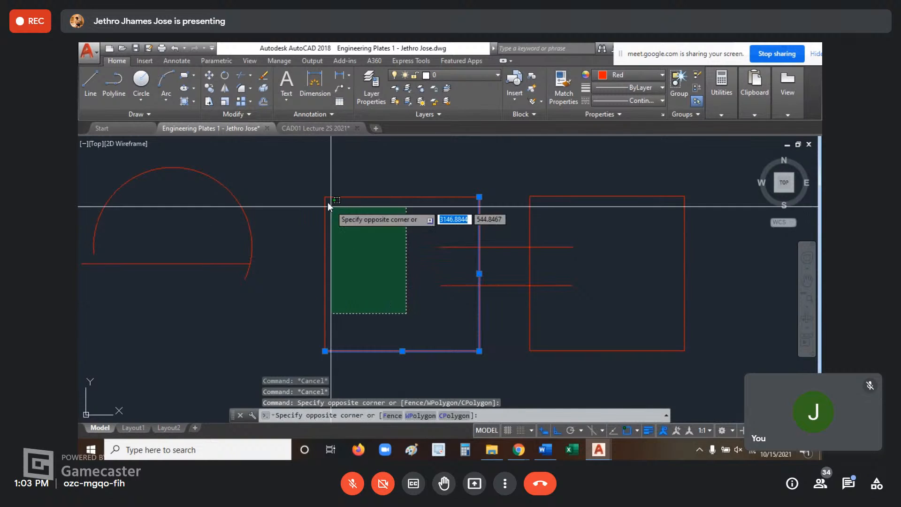
left_click(317, 193)
middle_click_drag(346, 217, 405, 241)
key("Escape")
key("Escape")
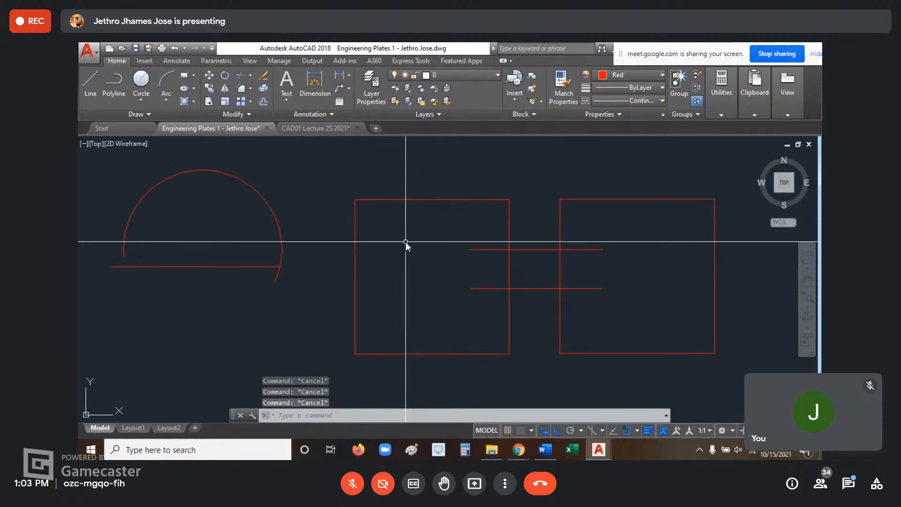
Step: Join the four separate lines of the four-line square into a single polyline
type("J")
key("Return")
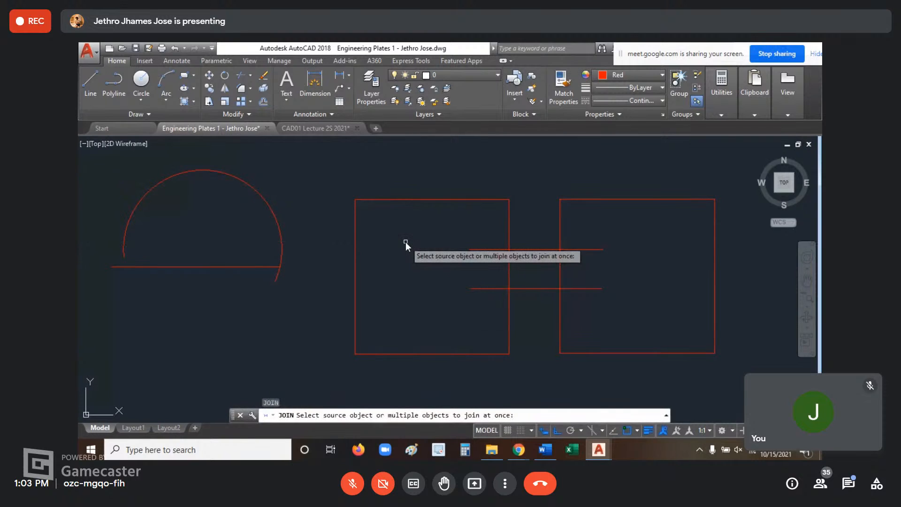
left_click(396, 236)
left_click(330, 180)
left_click(514, 369)
left_click(480, 337)
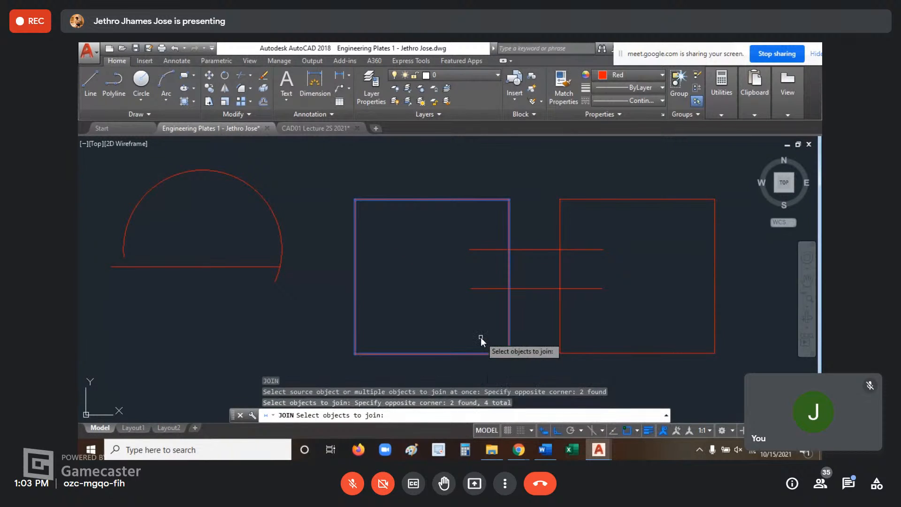
key("Return")
Step: Select the joined square twice with crossing windows to examine it as one object, and clear the selection
left_click(519, 362)
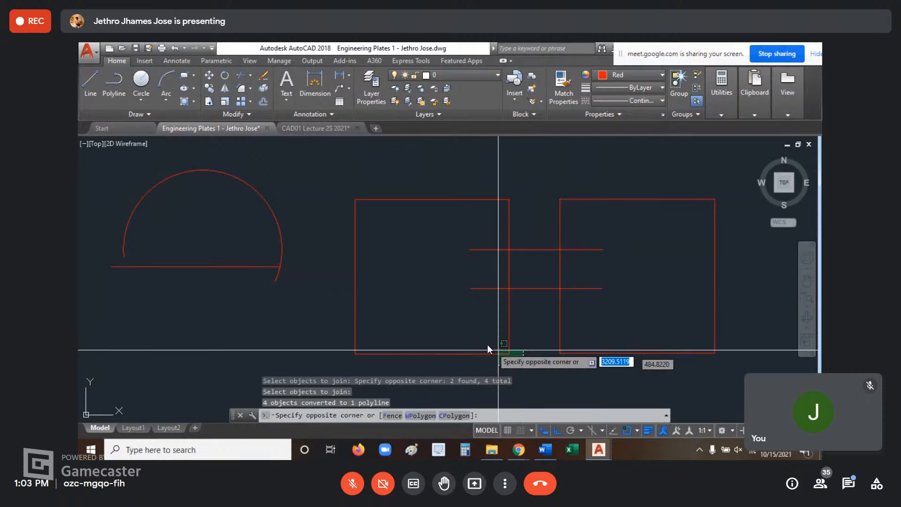
left_click(486, 340)
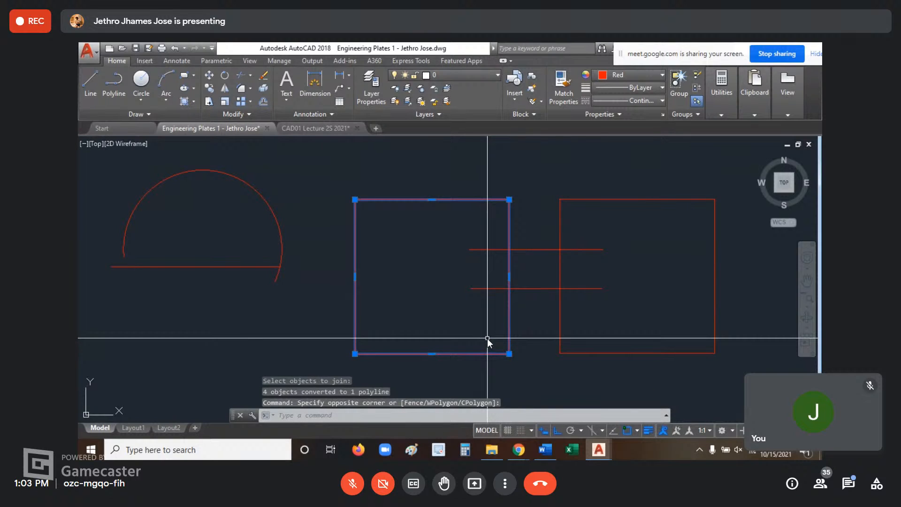
key("Escape")
key("Escape")
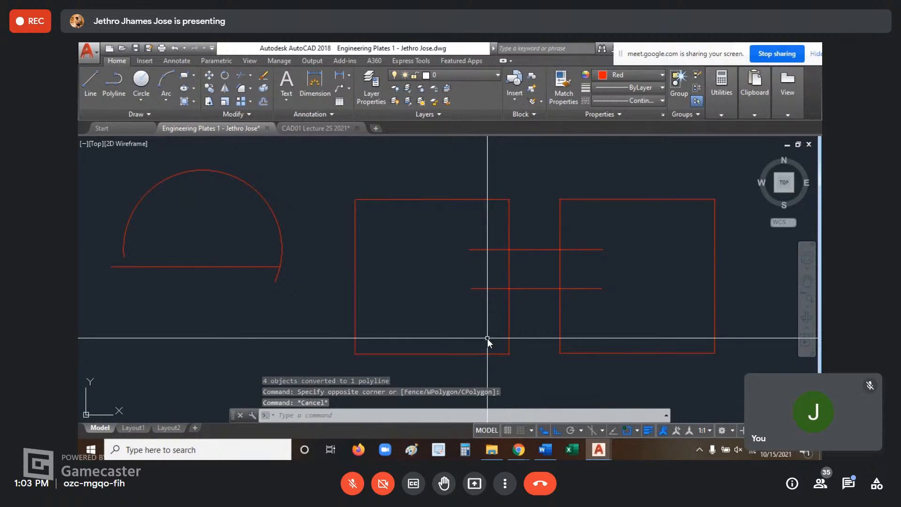
left_click(542, 370)
left_click(493, 332)
middle_click_drag(442, 312, 463, 285)
key("Escape")
key("Escape")
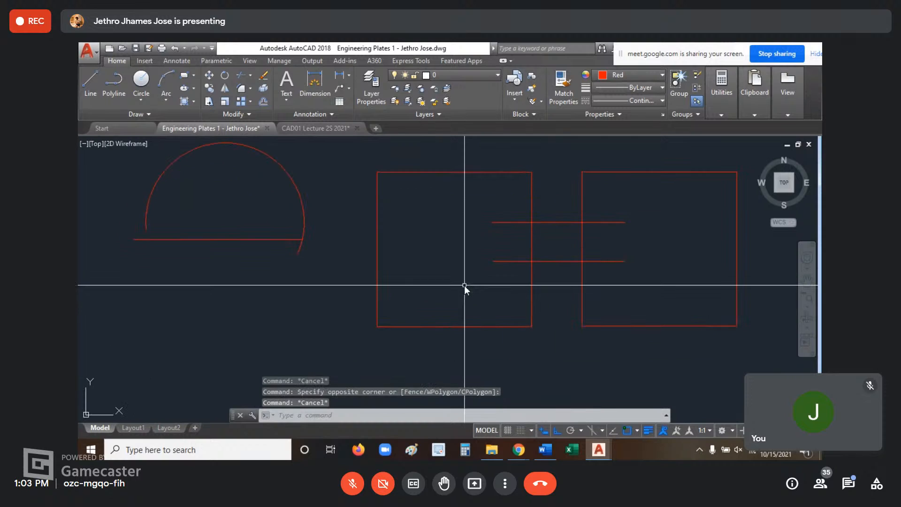
Step: Undo the join of the square's lines, check two of its sides by selecting them, and clear the selection
key("ctrl+z")
key("ctrl+z")
left_click(405, 267)
left_click(343, 166)
key("Escape")
key("Escape")
middle_click_drag(383, 235, 402, 217)
key("Escape")
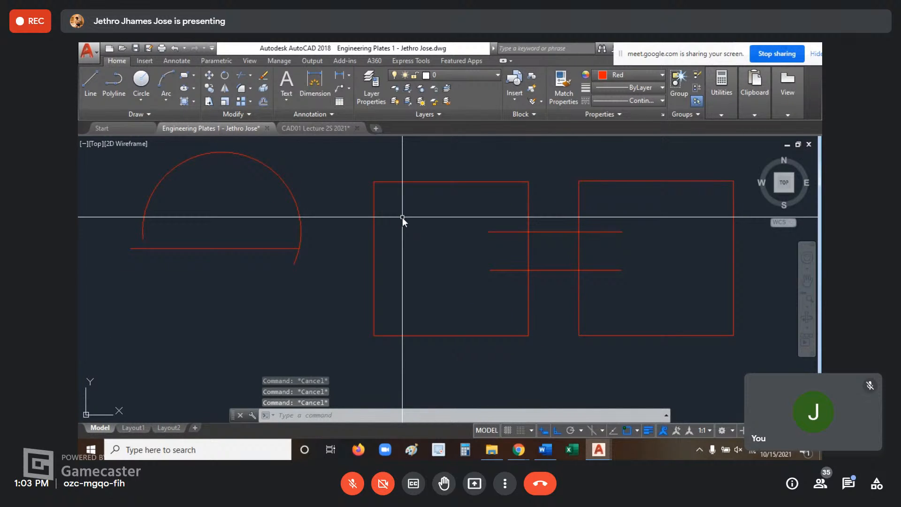
Step: Group the four lines of the four-line square into one unnamed group
type("g")
key("Return")
left_click(402, 218)
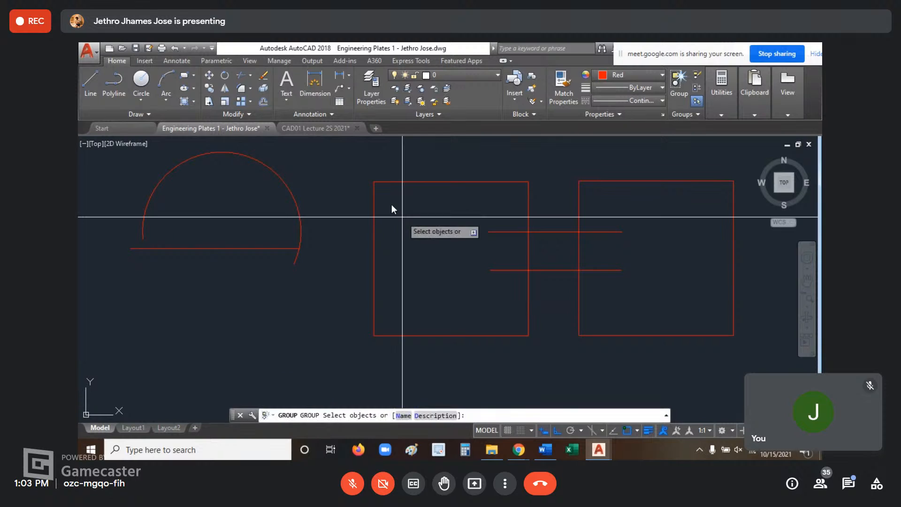
left_click(362, 168)
left_click(537, 348)
left_click(517, 315)
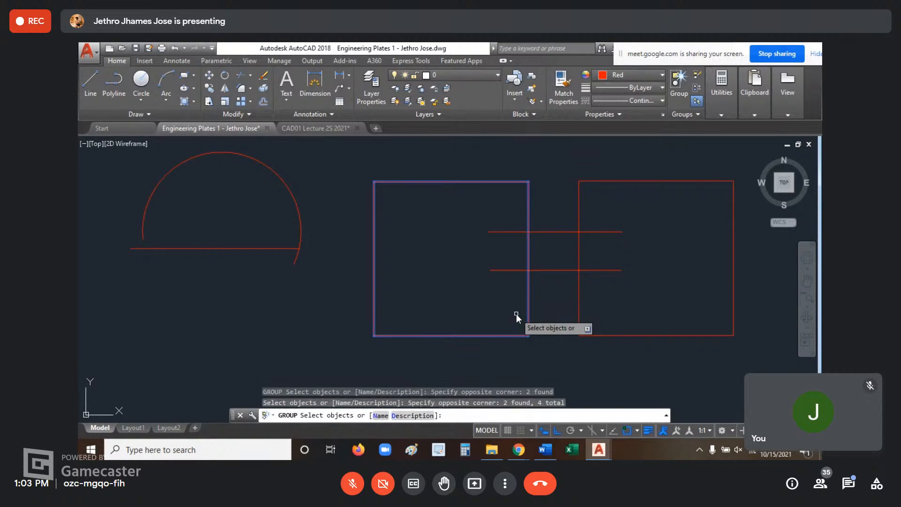
key("Return")
Step: Select the grouped square and pick up its center grip to examine how the group moves, without placing it
left_click(537, 348)
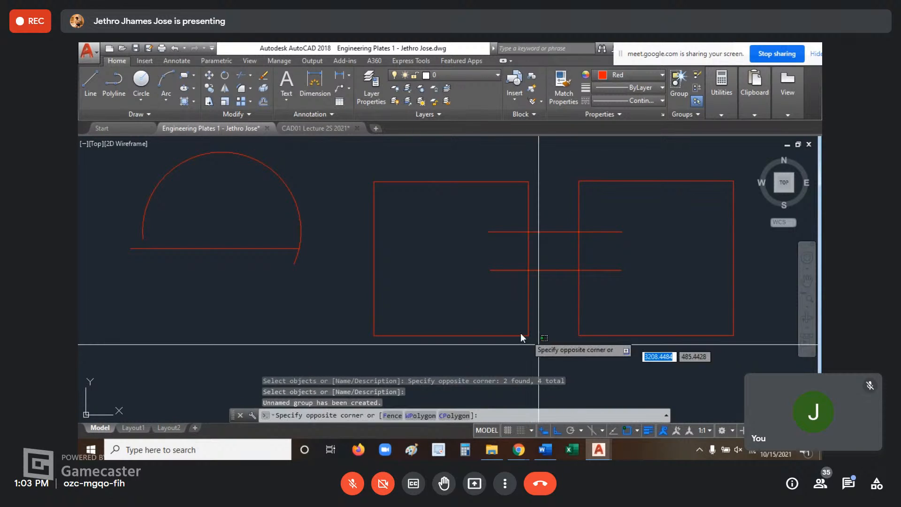
left_click(553, 345)
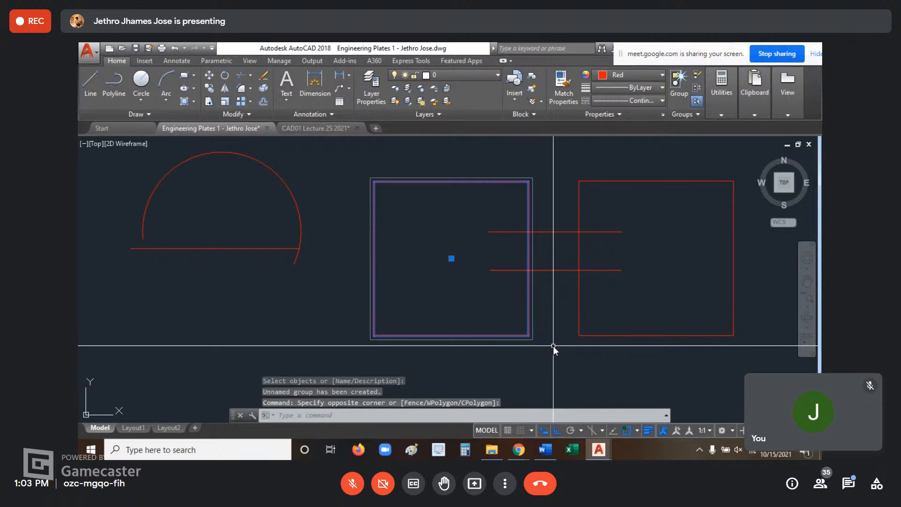
left_click(452, 258)
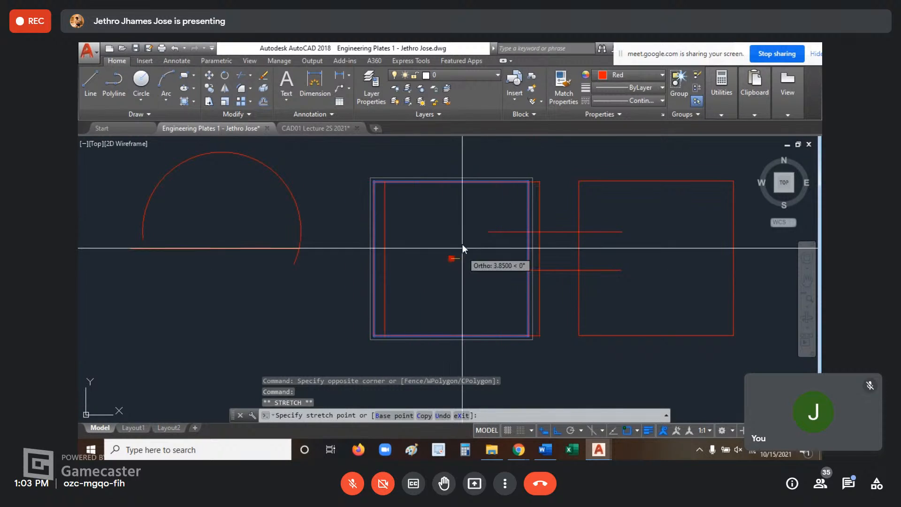
key("Escape")
key("Escape")
Step: Select the grouped square and the neighbouring rectangle to compare how each behaves as a single object, and clear the selection
middle_click_drag(591, 307, 551, 307)
middle_click(550, 307)
middle_click(551, 308)
scroll(462, 262, "up", 10)
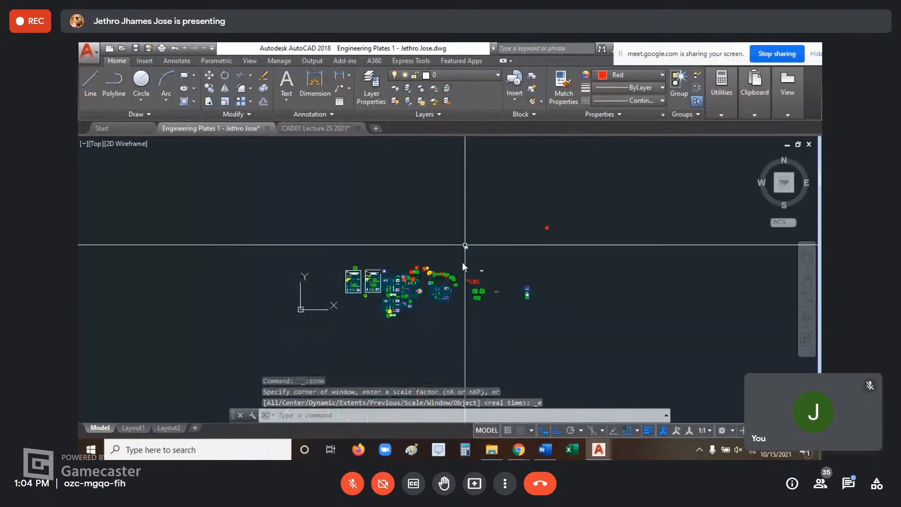
middle_click_drag(541, 304, 648, 347)
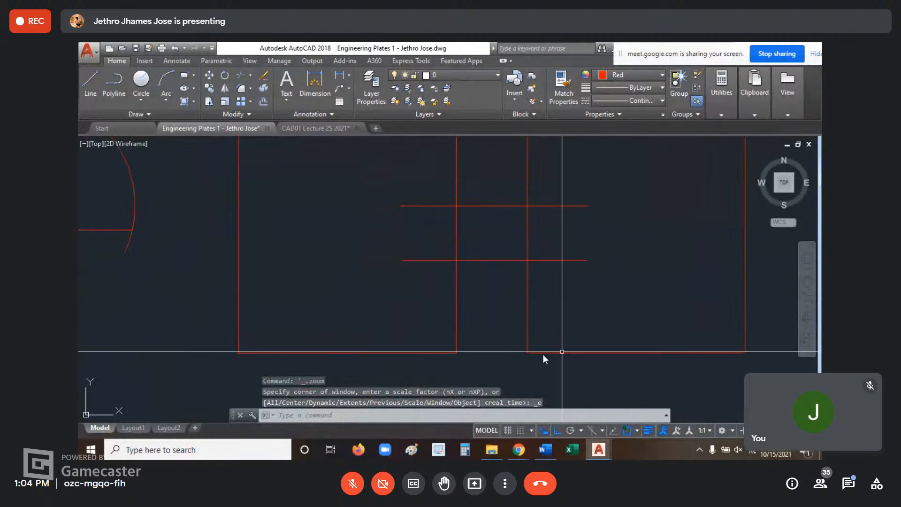
left_click(495, 350)
left_click(421, 327)
scroll(460, 311, "down", 2)
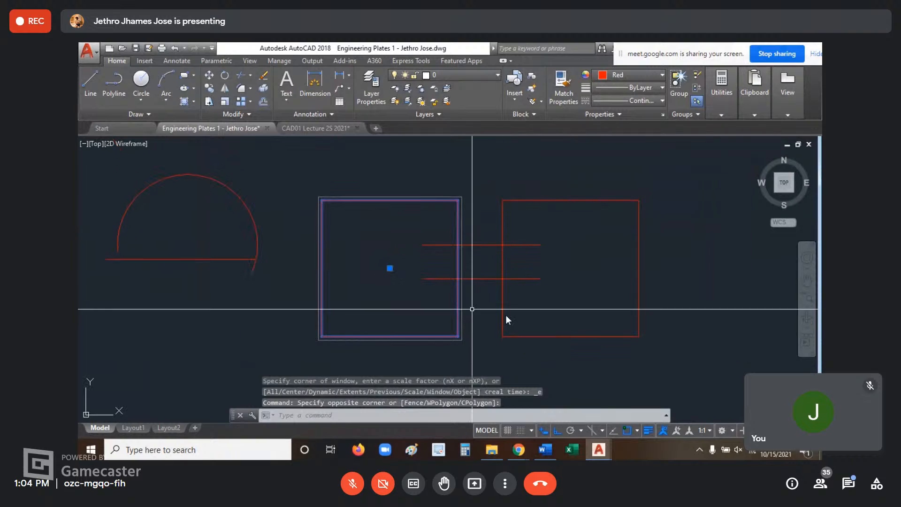
left_click(672, 367)
left_click(570, 313)
key("Escape")
key("Escape")
key("Escape")
middle_click_drag(624, 308, 617, 312)
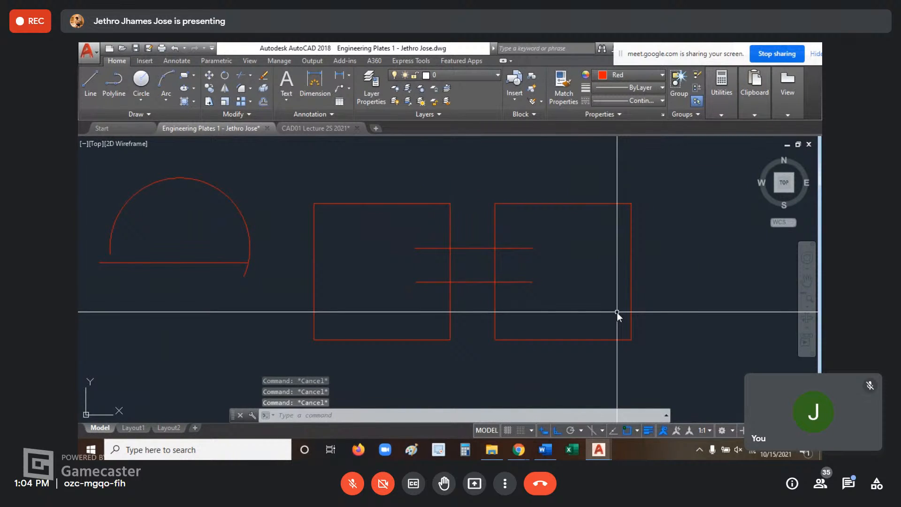
type("e")
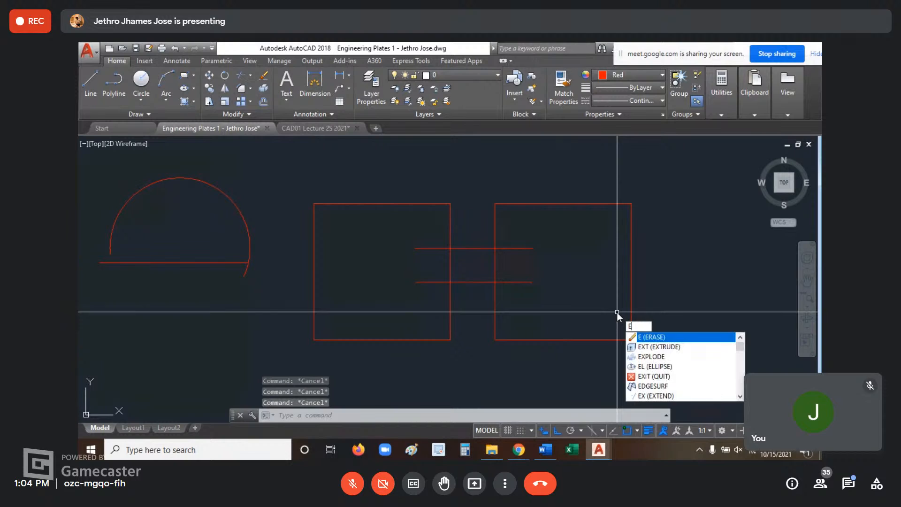
key("Return")
key("Escape")
key("Escape")
Step: Explode the rectangle beside the grouped square into separate lines
type("x")
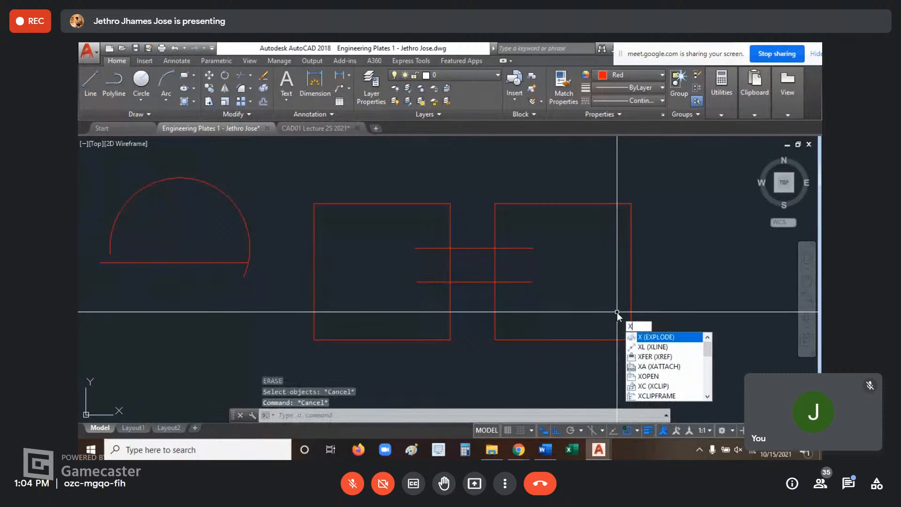
key("Return")
left_click(645, 343)
left_click(607, 319)
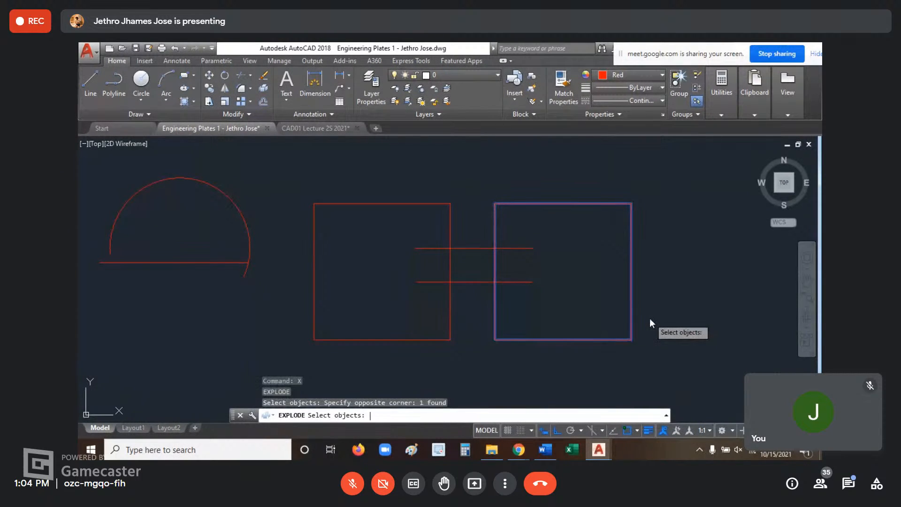
key("Return")
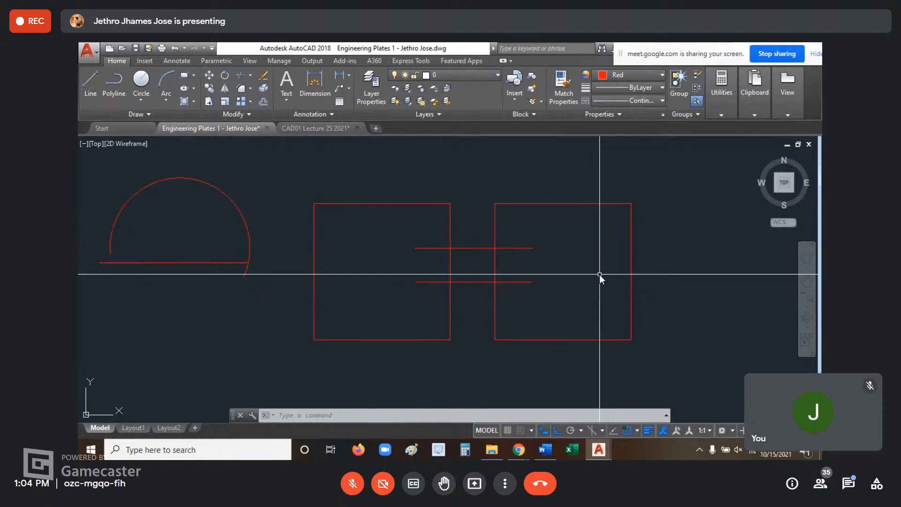
Step: Select the sides of the exploded rectangle with several selection windows to examine them as separate lines, clearing the selection each time
left_click(656, 363)
left_click(616, 322)
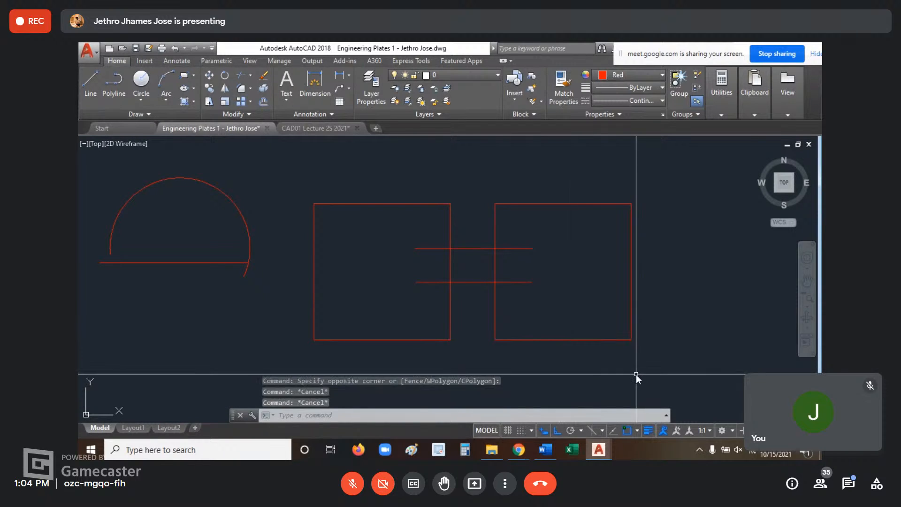
left_click(615, 326)
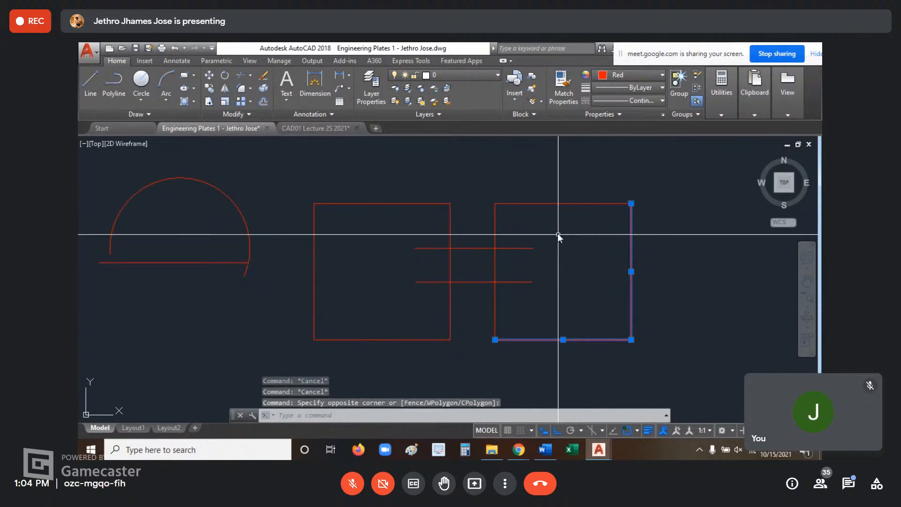
left_click(483, 199)
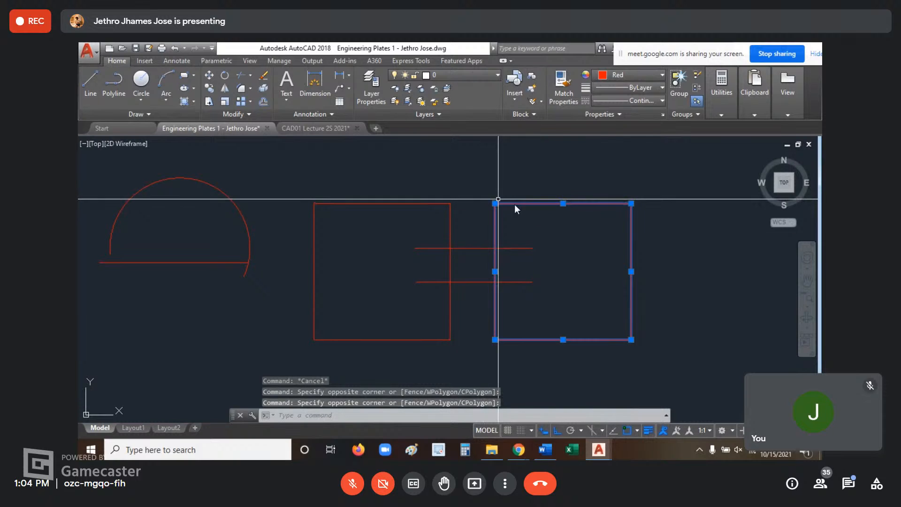
key("Escape")
left_click(645, 350)
left_click(608, 330)
key("Escape")
left_click(479, 193)
left_click(641, 324)
key("Escape")
left_click(545, 236)
key("Escape")
left_click(530, 219)
left_click(486, 202)
key("Escape")
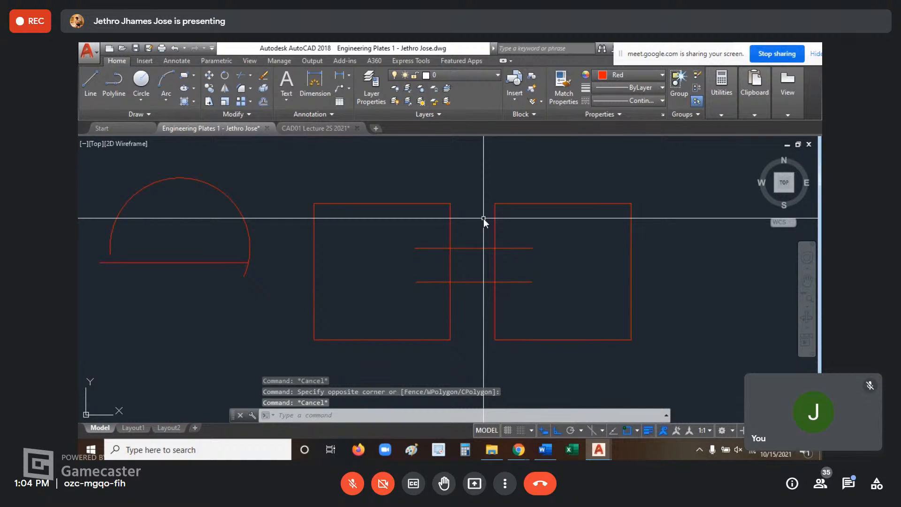
Step: Erase the right side of the exploded rectangle with the Erase command
middle_click_drag(709, 288, 519, 300)
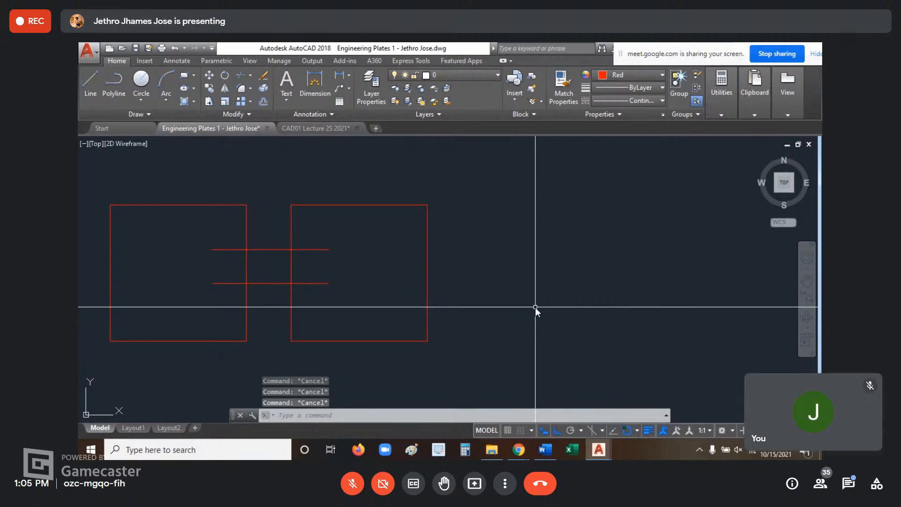
type("E")
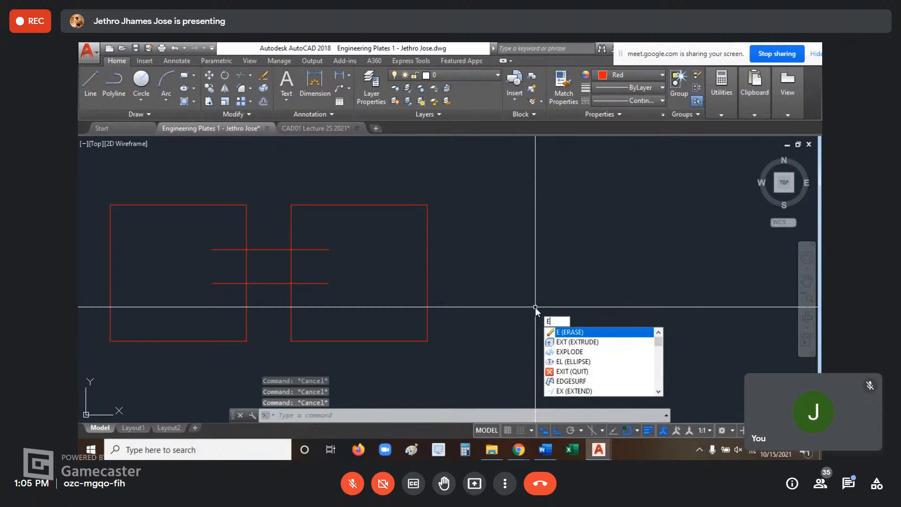
key("Return")
left_click(441, 256)
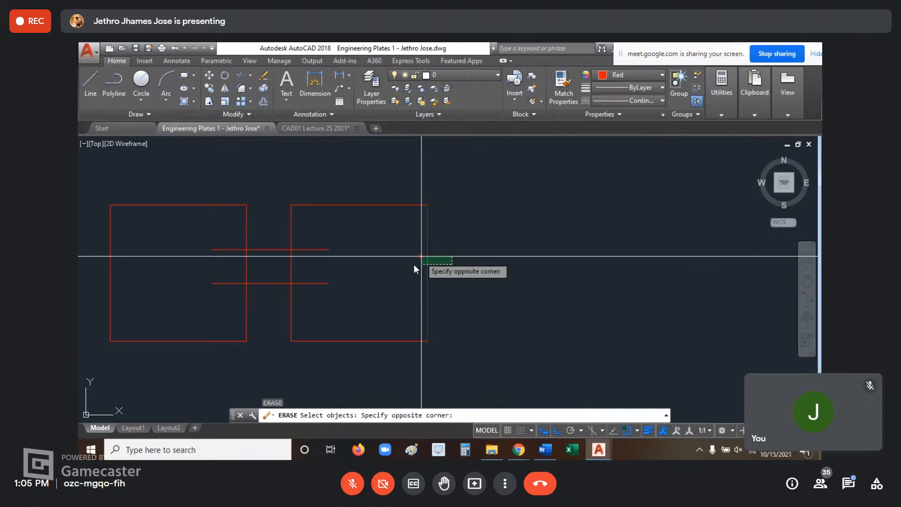
left_click(410, 266)
key("Return")
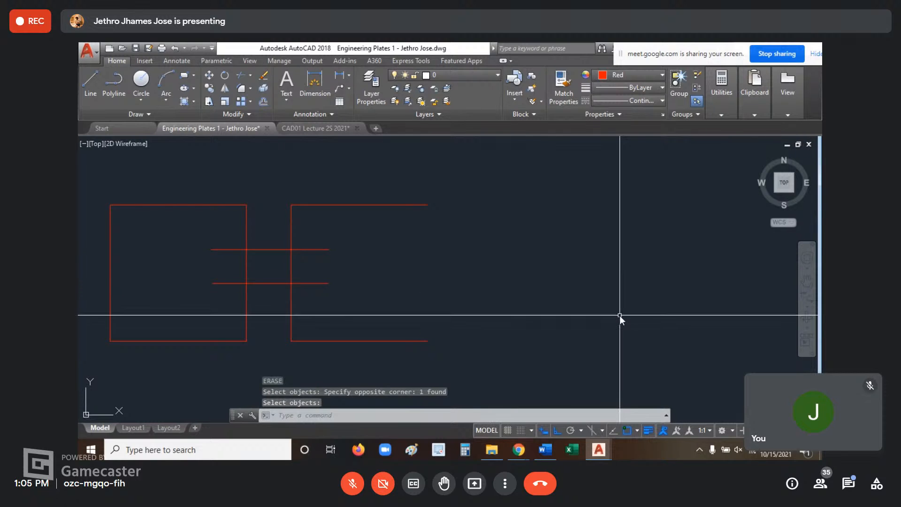
scroll(409, 290, "up", 4)
scroll(409, 290, "down", 2)
middle_click_drag(410, 290, 471, 294)
key("Escape")
key("Escape")
key("Escape")
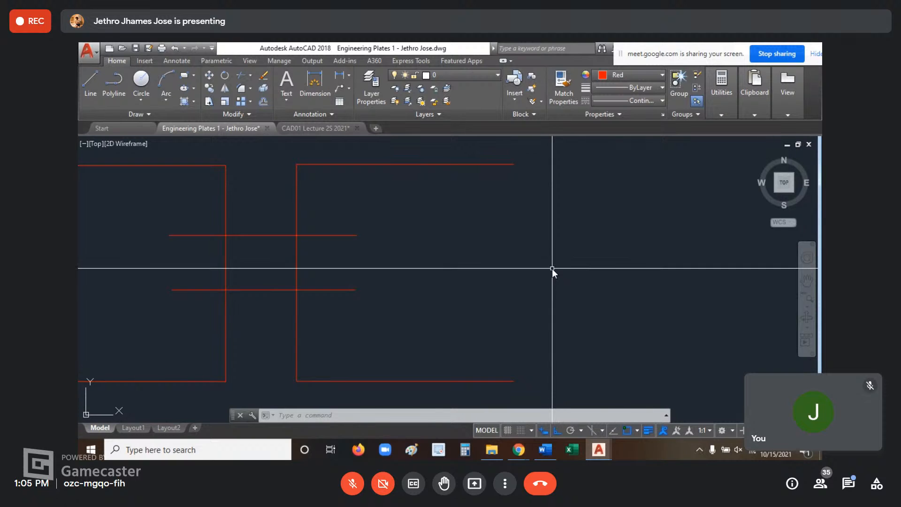
middle_click_drag(552, 269, 667, 304)
key("Escape")
key("Escape")
key("Escape")
scroll(612, 269, "down", 2)
middle_click_drag(598, 266, 576, 260)
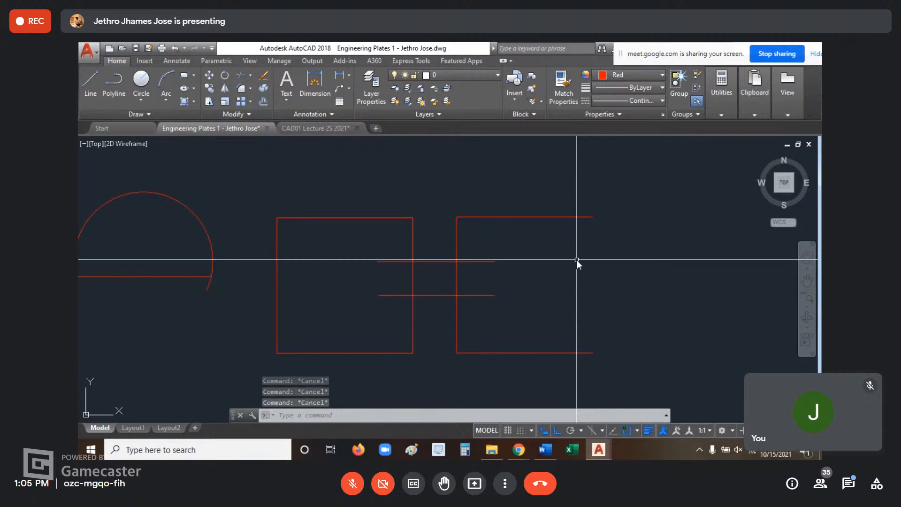
Step: Delete the top and bottom lines of the exploded rectangle
left_click(573, 238)
left_click(539, 198)
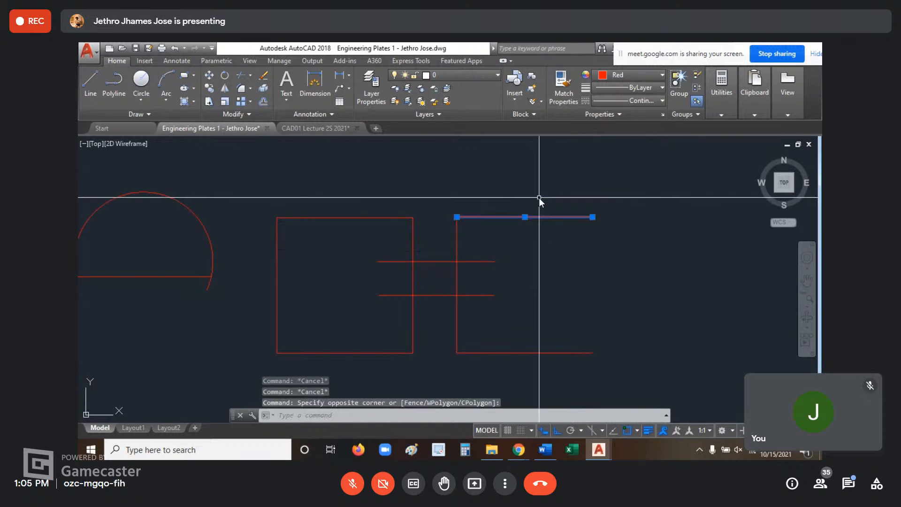
key("Delete")
left_click(612, 361)
left_click(558, 338)
key("Delete")
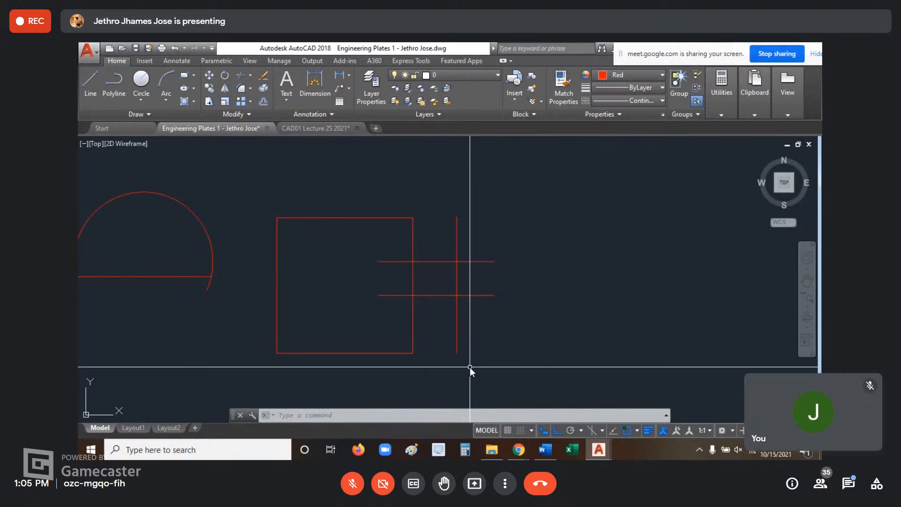
type("E")
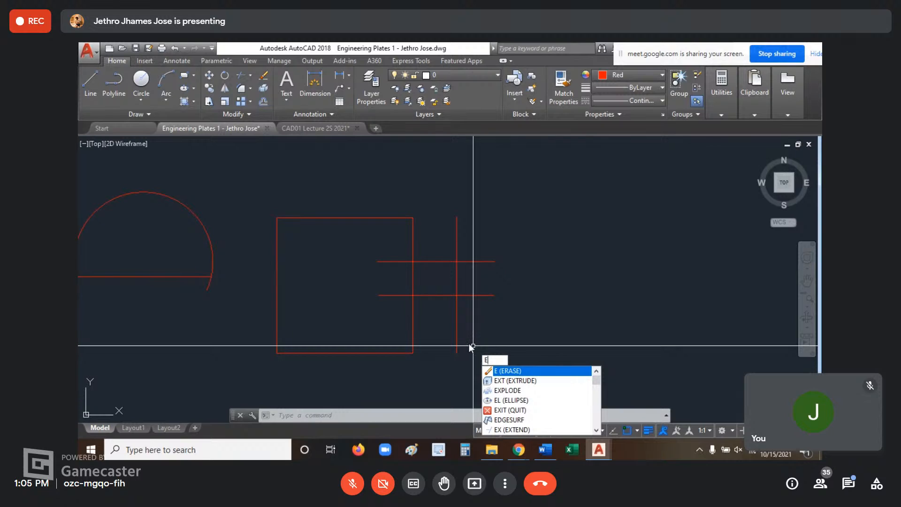
left_click(473, 346)
left_click(436, 334)
key("Escape")
key("Escape")
key("Escape")
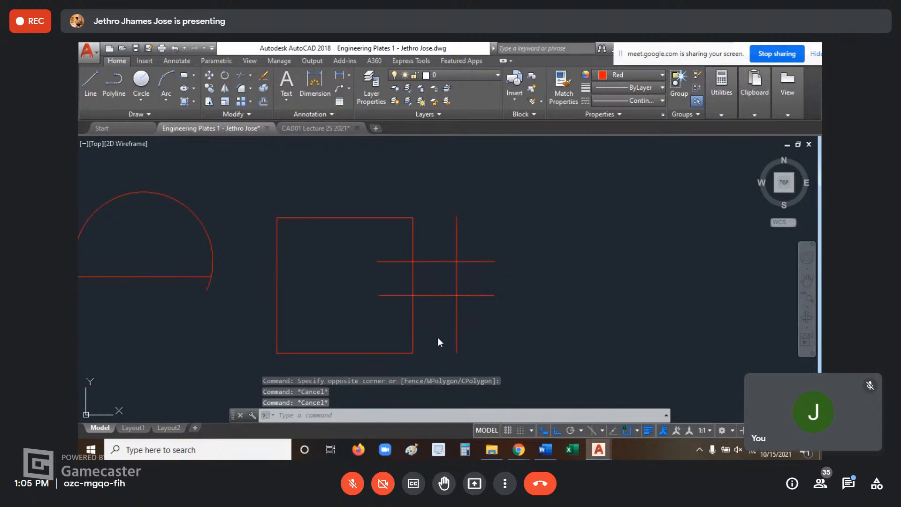
Step: Delete the vertical line crossing the two short horizontal lines beside the square
left_click(483, 341)
left_click(444, 338)
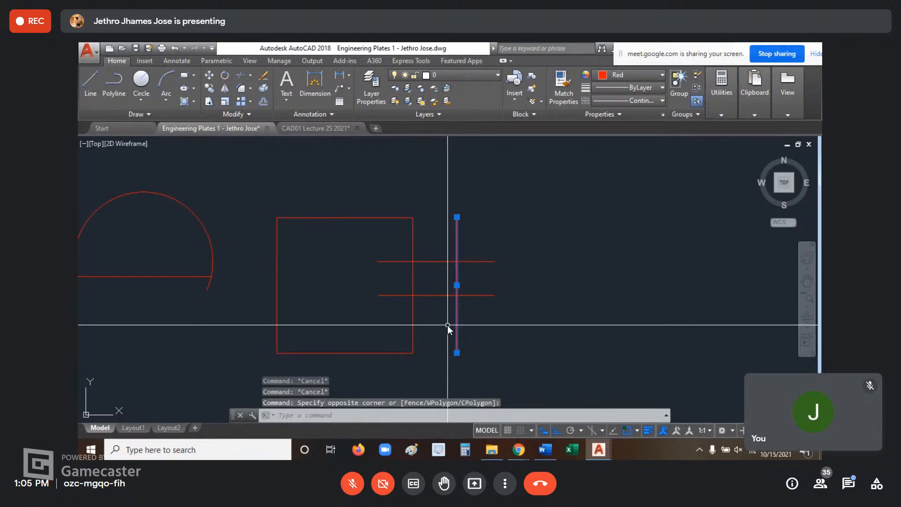
key("Delete")
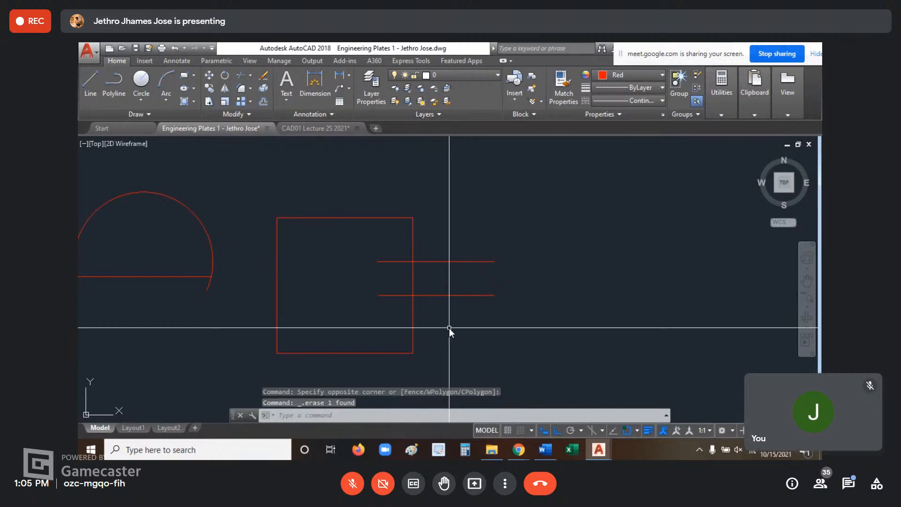
key("Escape")
key("Escape")
key("Escape")
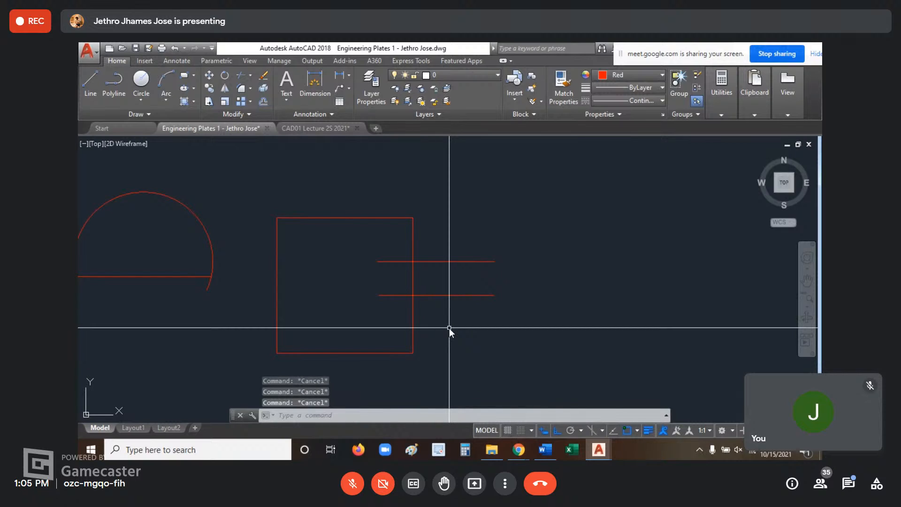
Step: Draw a freely sized circle to the right of the square and the two short horizontal lines
middle_click_drag(578, 286, 483, 289)
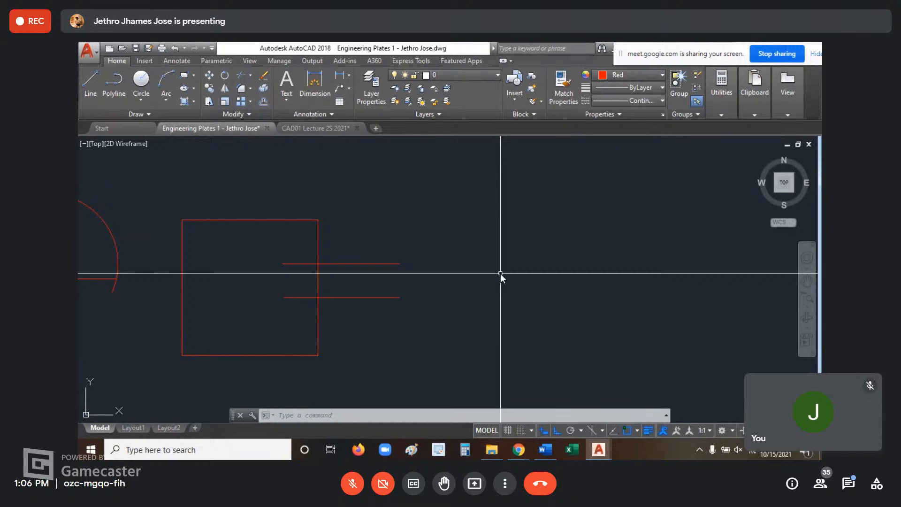
middle_click_drag(489, 255, 459, 248)
key("Escape")
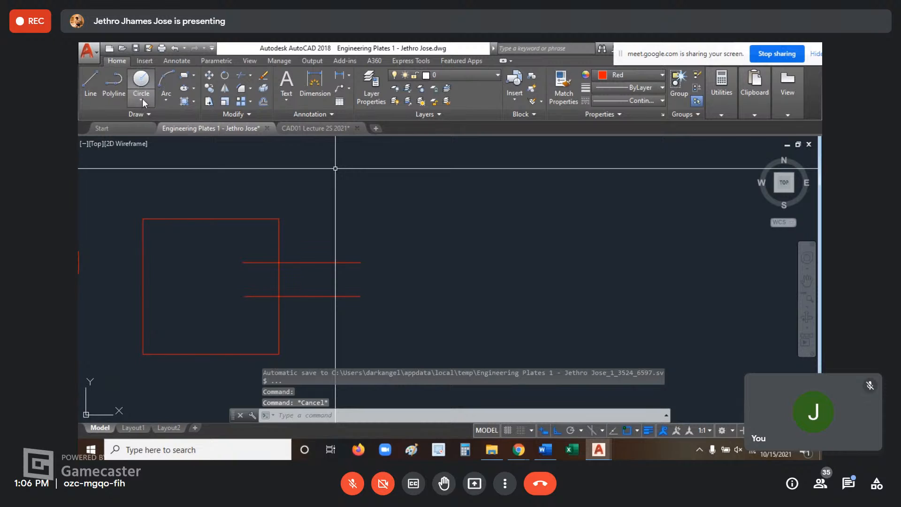
left_click(145, 99)
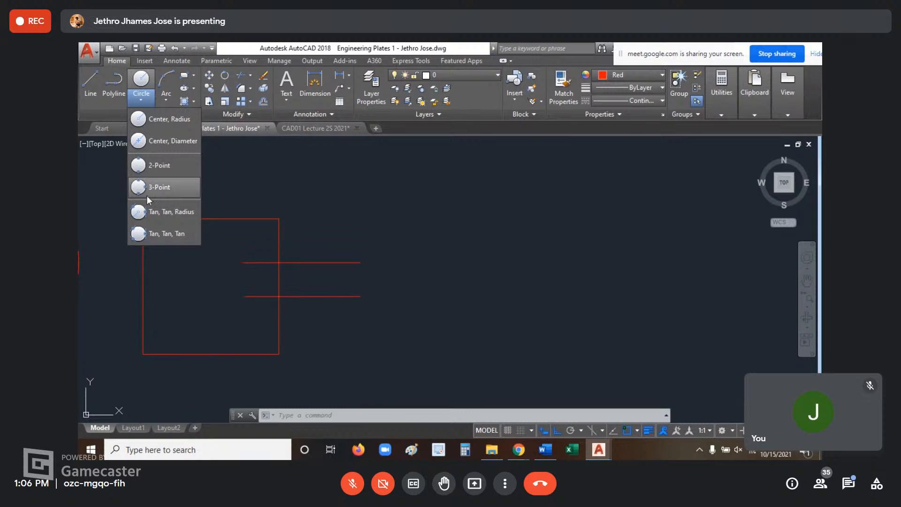
type("c")
key("Return")
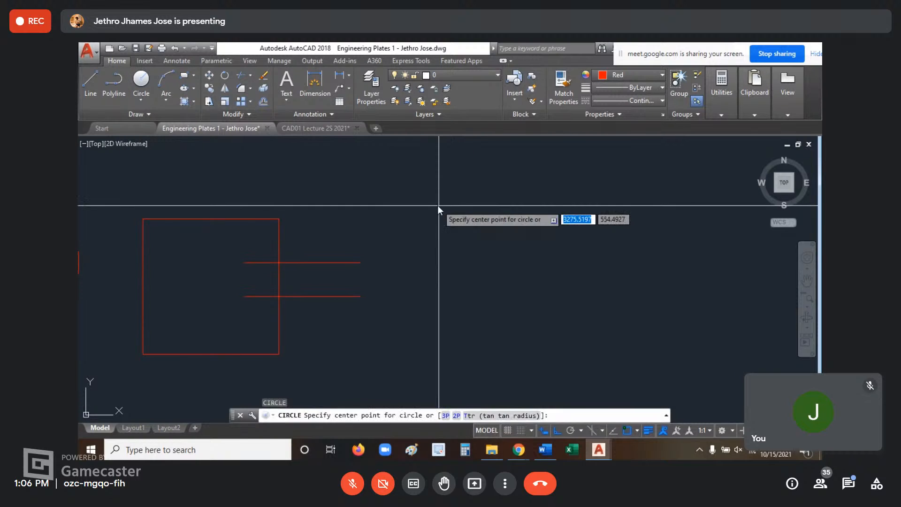
left_click(476, 256)
left_click(579, 350)
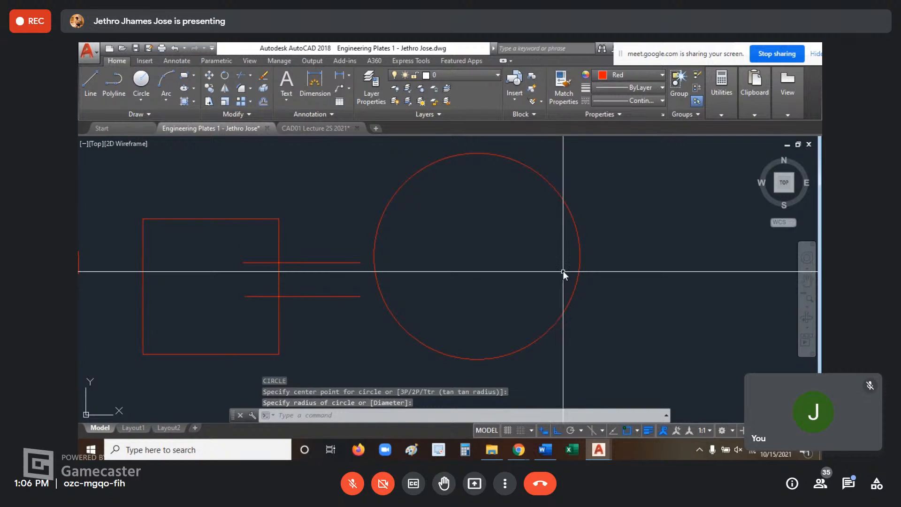
middle_click_drag(568, 260, 434, 267)
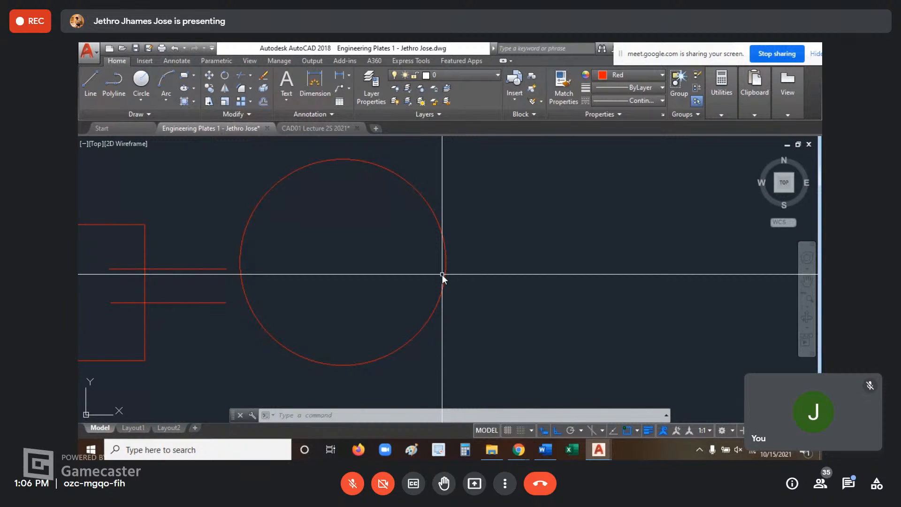
key("Escape")
key("Escape")
key("Escape")
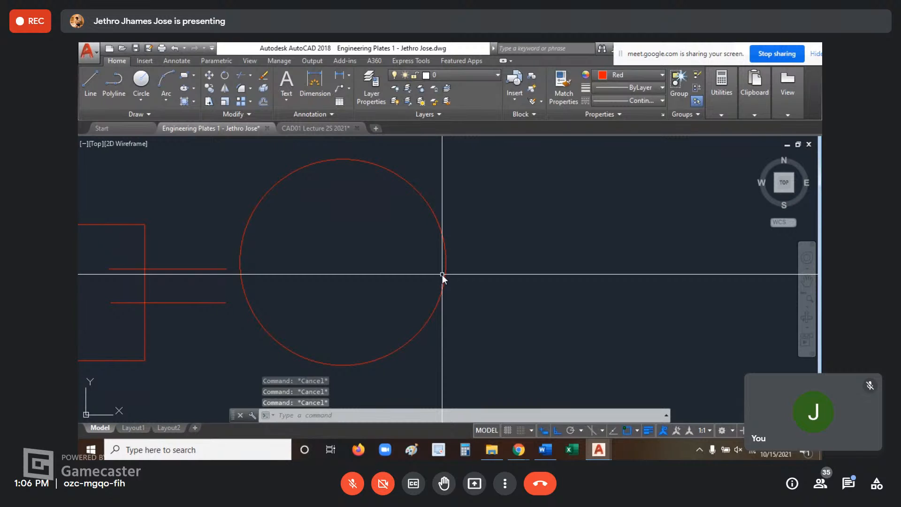
Step: Draw a single horizontal line in the empty space to the right of the circle
middle_click_drag(539, 235, 457, 241)
mouse_move(521, 242)
middle_mouse_down()
mouse_move(456, 260)
mouse_move(449, 253)
middle_mouse_up()
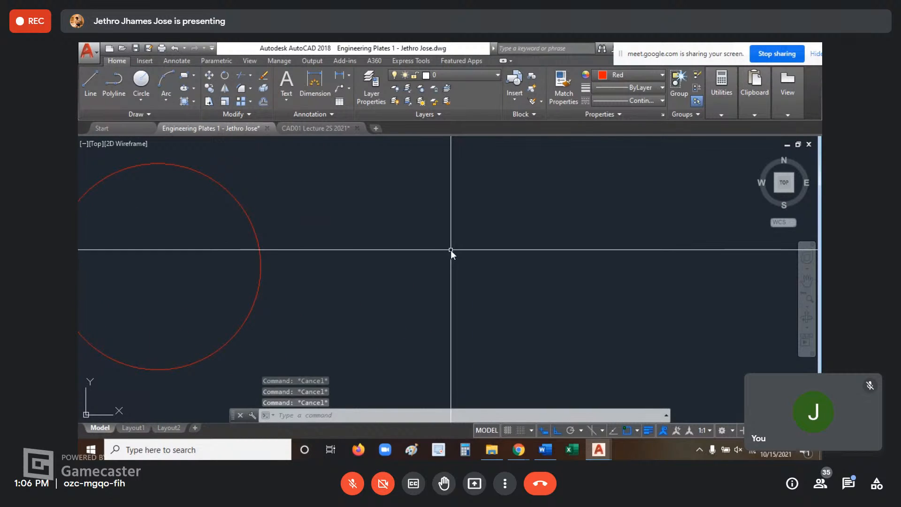
type("l")
key("Return")
left_click(379, 219)
left_click(595, 222)
key("Escape")
key("Escape")
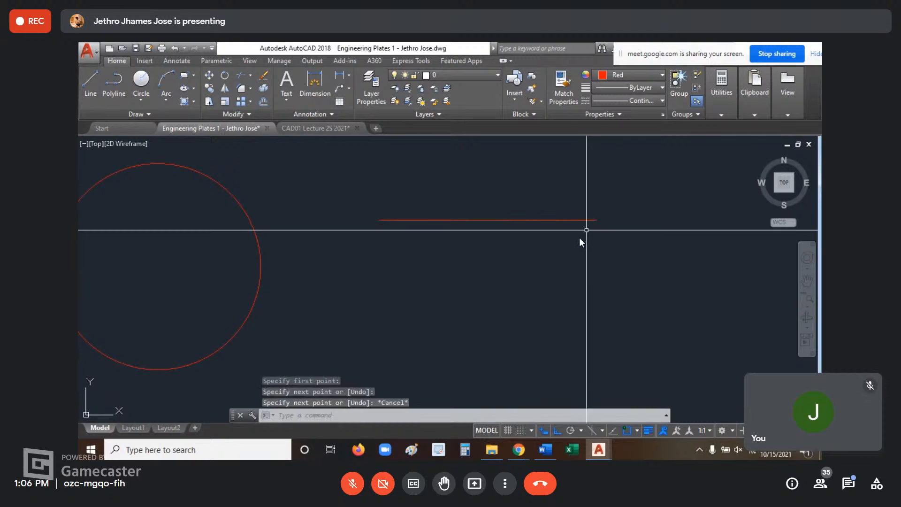
Step: Draw a second horizontal line about 96 units long below and parallel to the first one
key("Return")
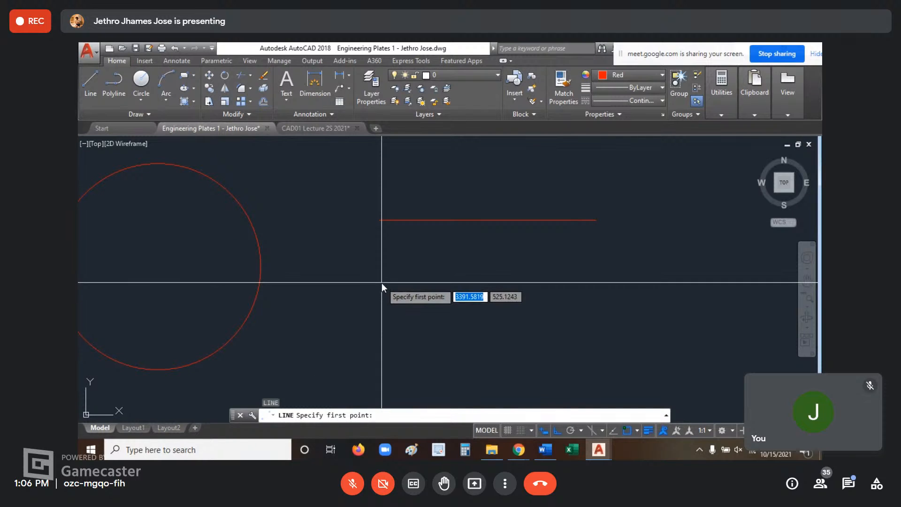
left_click(380, 295)
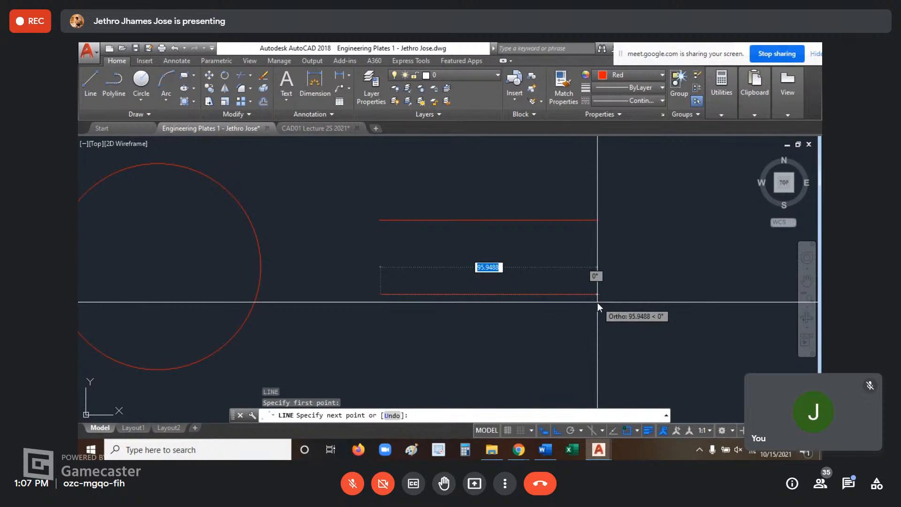
left_click(598, 302)
key("Escape")
key("Escape")
key("Escape")
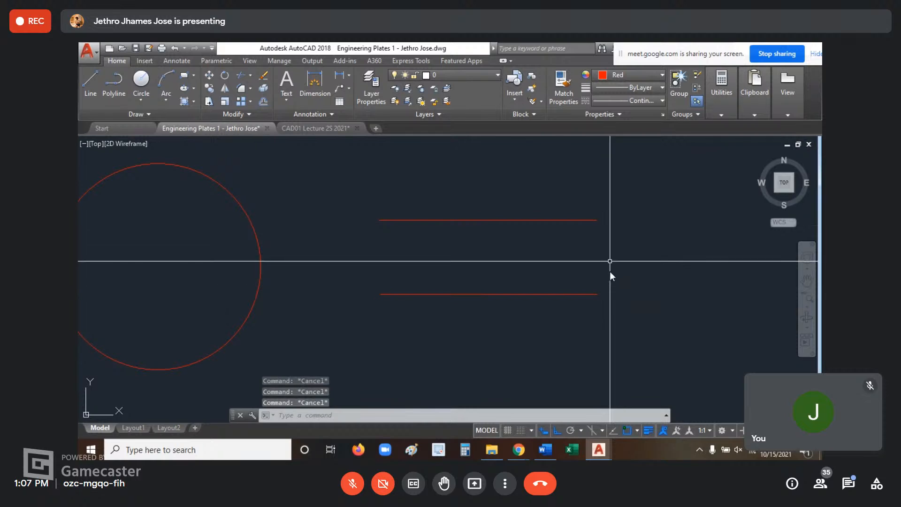
middle_click_drag(626, 230, 621, 253)
type("a")
key("Return")
left_click(592, 239)
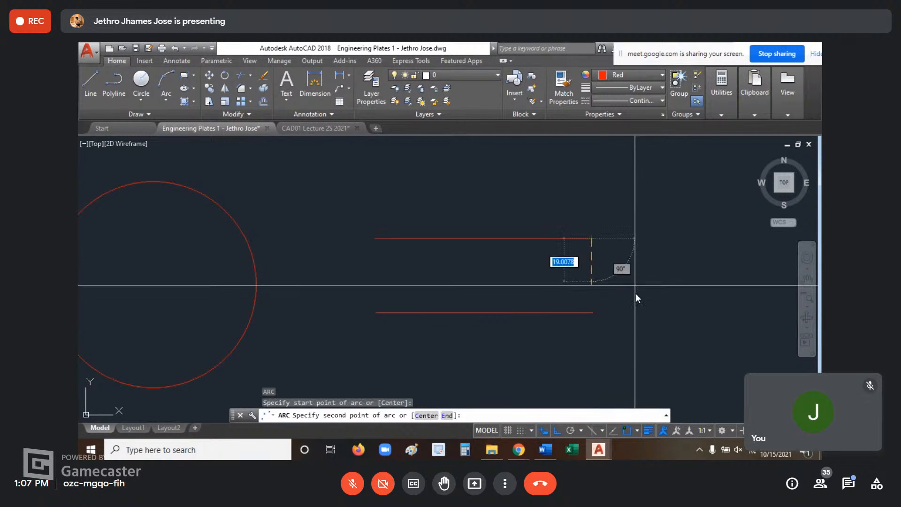
left_click(592, 313)
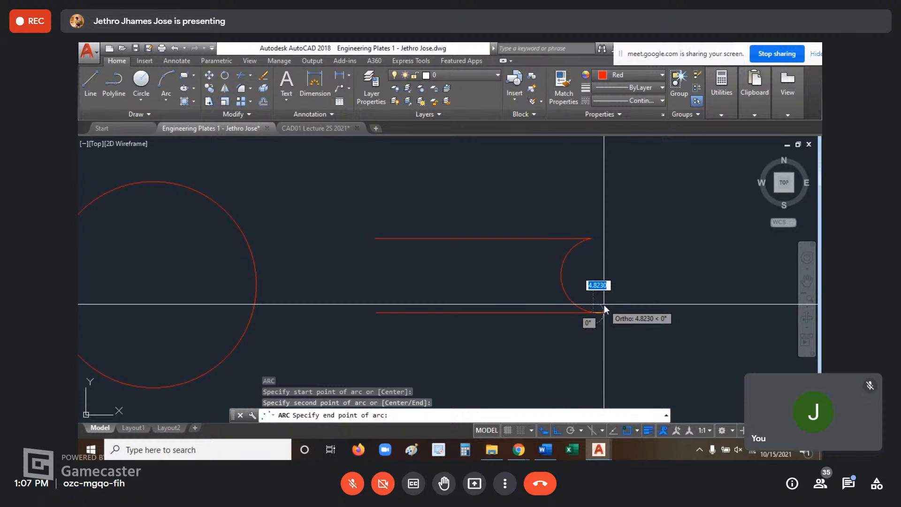
key("Escape")
key("Escape")
key("Escape")
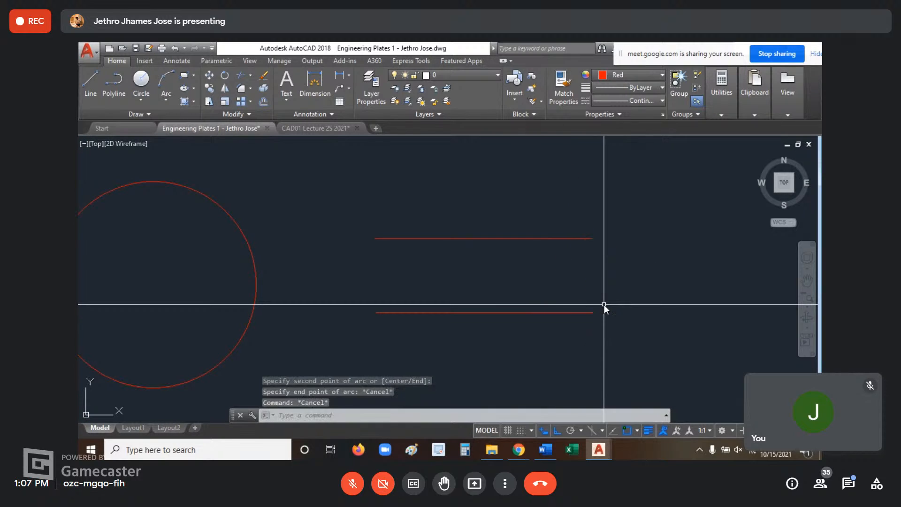
Step: Fillet the two parallel lines at their right ends to connect them with a semicircular arc
type("F")
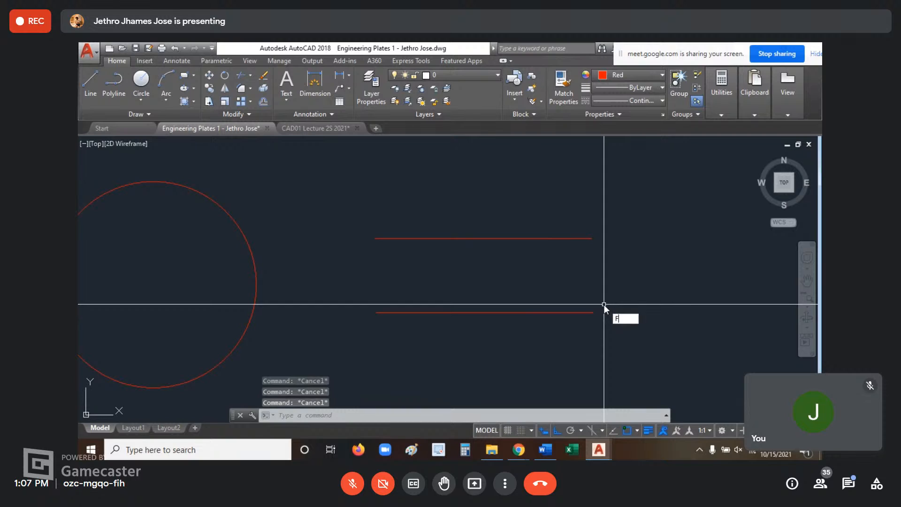
key("Return")
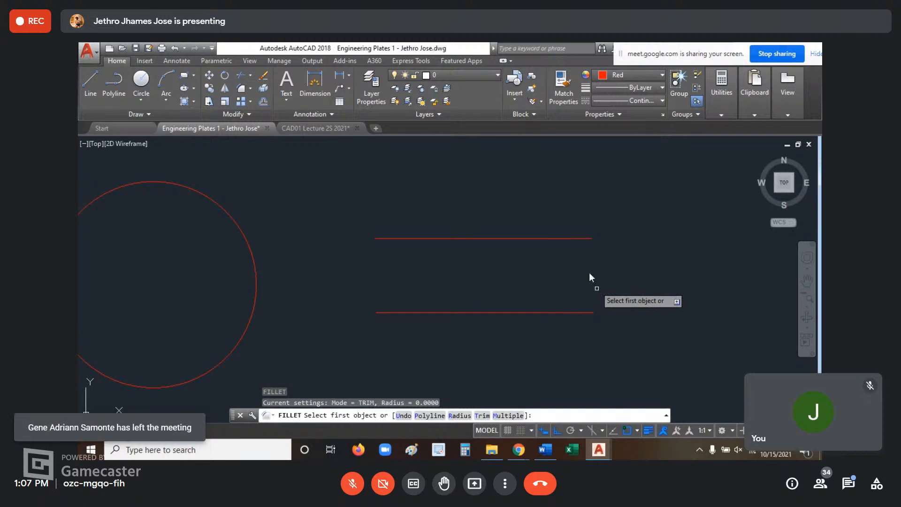
left_click(581, 238)
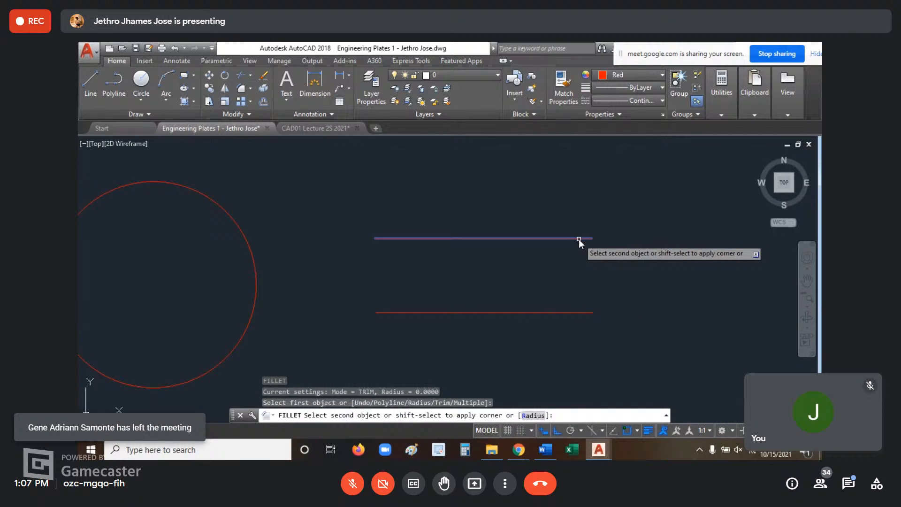
left_click(568, 313)
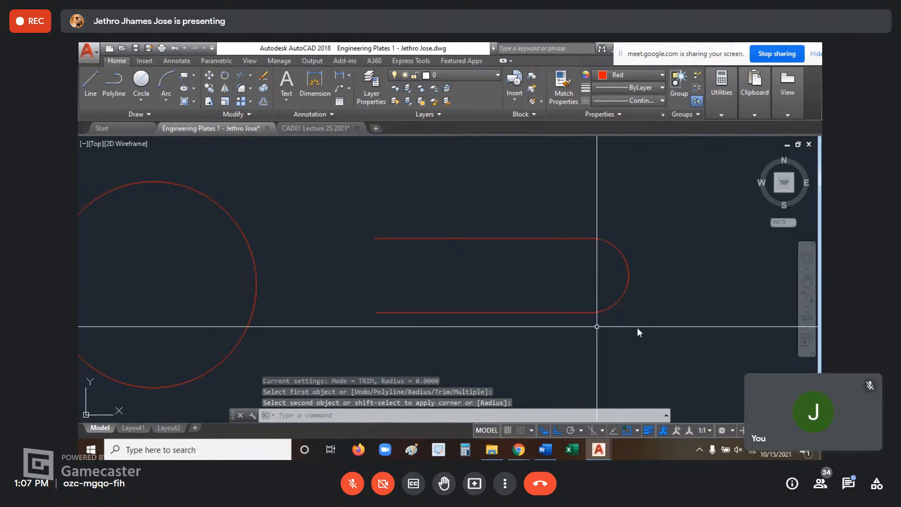
Step: Fillet the left ends of the two parallel lines to complete the slot, and select the new arc
scroll(602, 277, "up", 4)
scroll(602, 277, "down", 4)
middle_click(512, 261)
middle_click(512, 262)
scroll(486, 368, "up", 1)
middle_click_drag(479, 338, 500, 221)
scroll(434, 272, "up", 5)
middle_click_drag(420, 302, 467, 260)
scroll(457, 267, "up", 6)
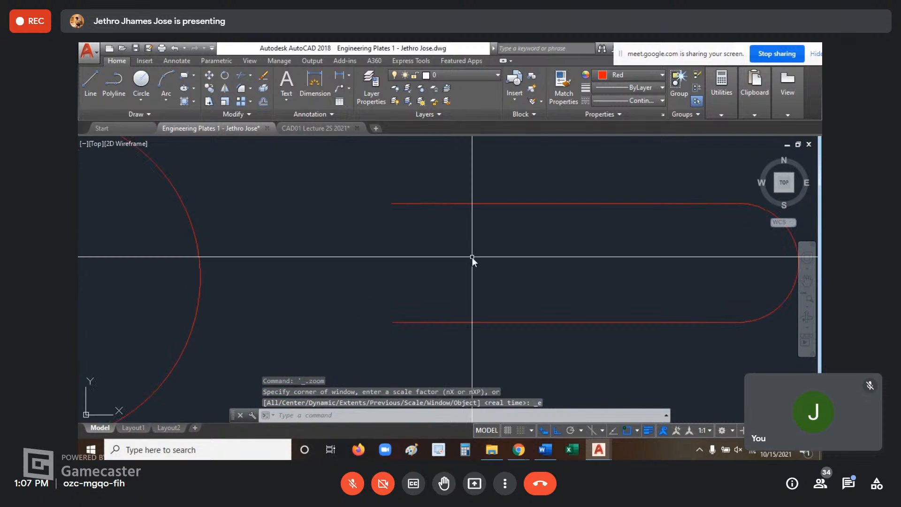
type("f")
key("Return")
left_click(465, 206)
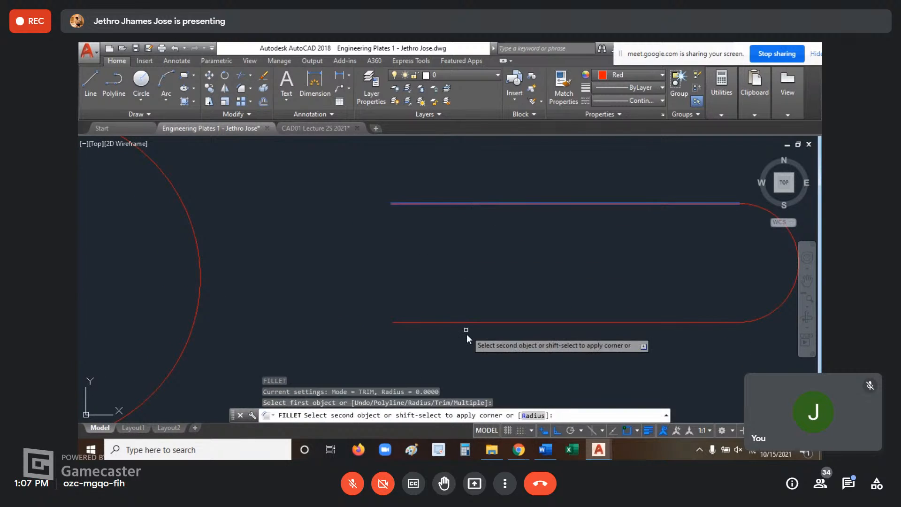
left_click(474, 322)
scroll(516, 328, "down", 4)
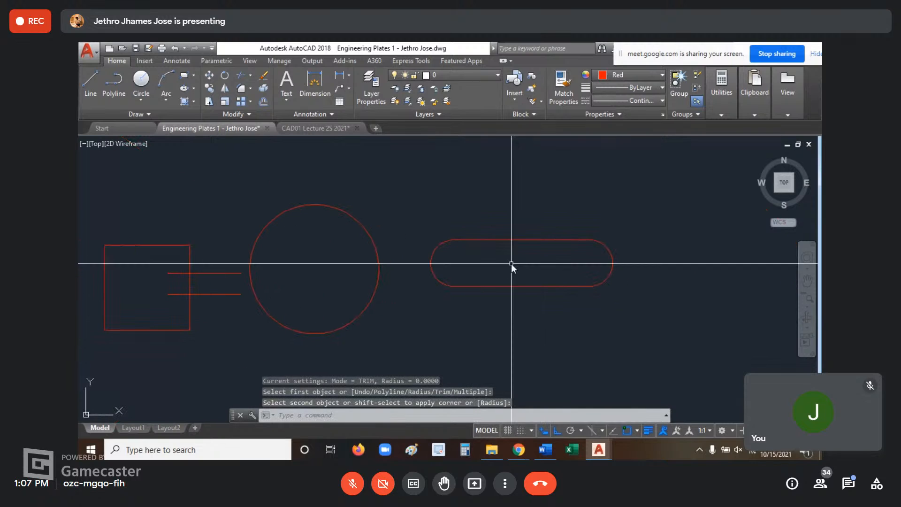
left_click(435, 249)
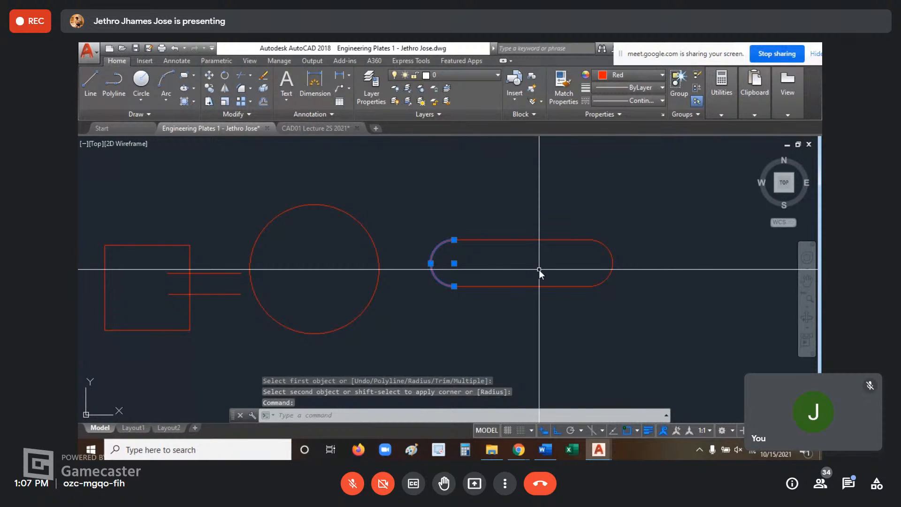
Step: Clear the selection and draw a horizontal line above and to the right of the slot
middle_click_drag(623, 268, 464, 290)
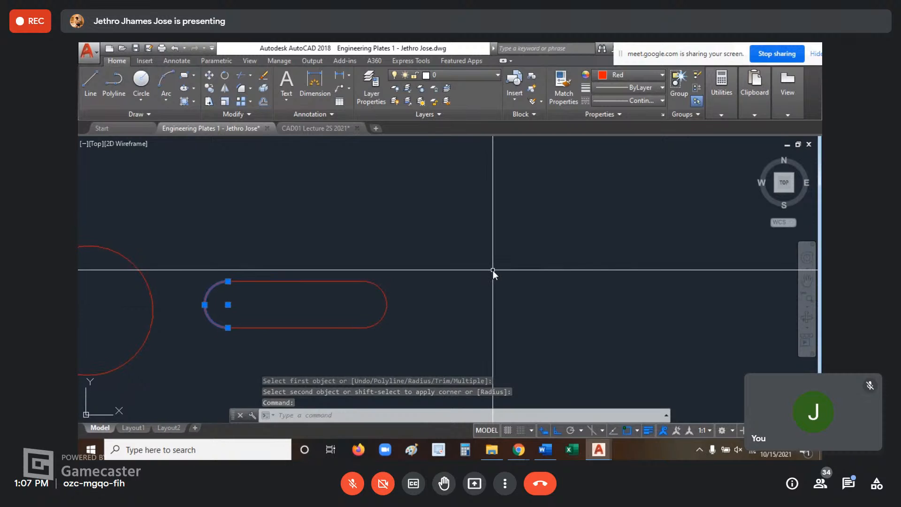
key("Escape")
key("Escape")
key("l")
key("Return")
left_click(420, 229)
left_click(564, 238)
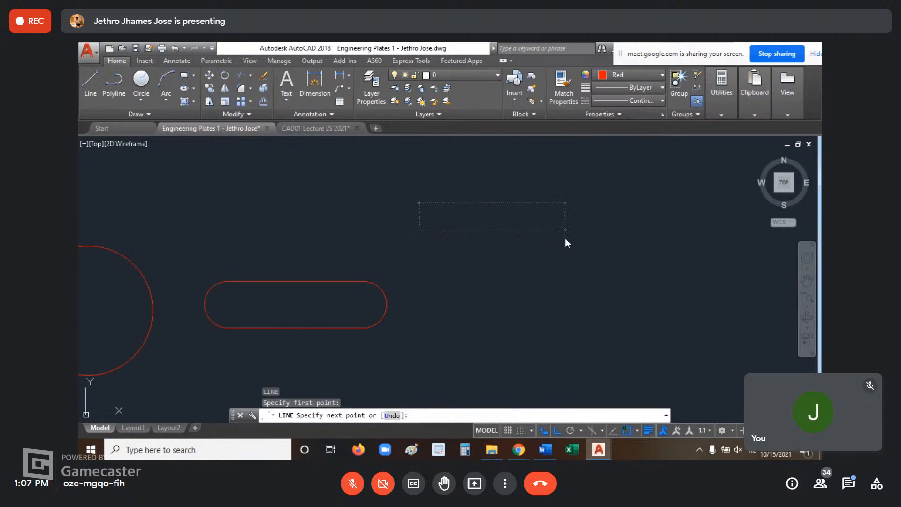
key("Escape")
Step: Draw a separate vertical line below and to the right of the new horizontal line, leaving a gap between them
key("l")
key("Return")
left_click(609, 252)
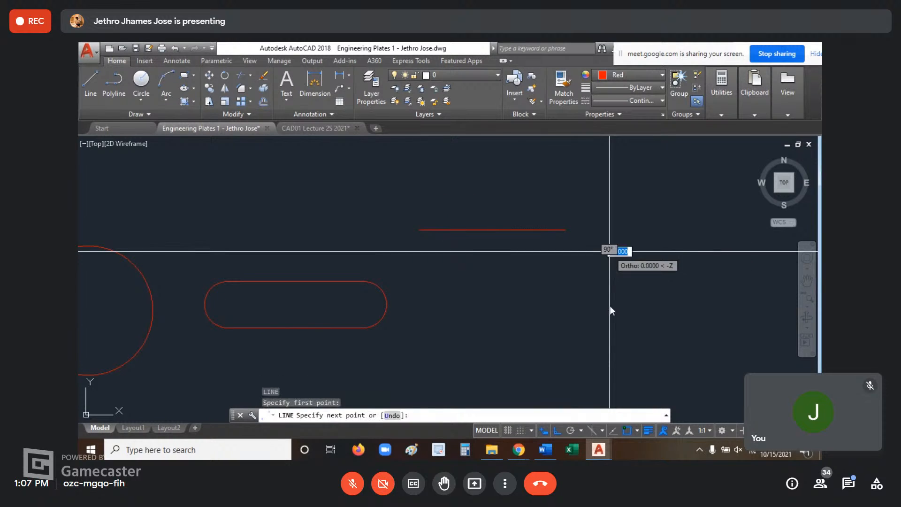
left_click(610, 377)
key("Escape")
key("Escape")
Step: Set the lineweight of the new horizontal and vertical lines to 1.00 mm
left_click(673, 412)
left_click(517, 207)
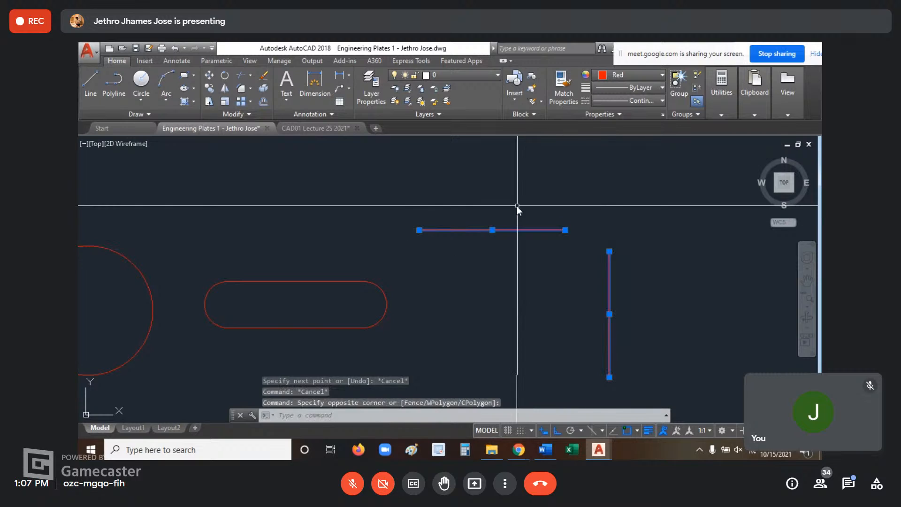
left_click(651, 87)
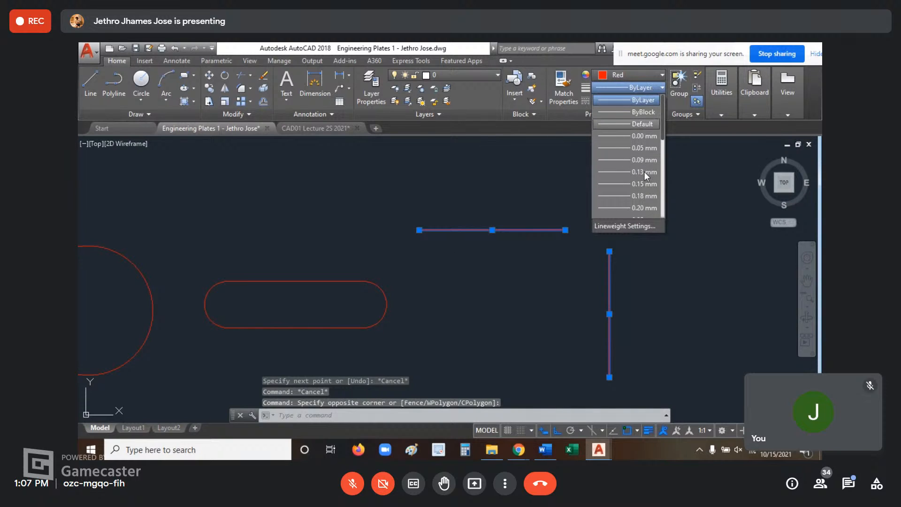
scroll(647, 202, "down", 4)
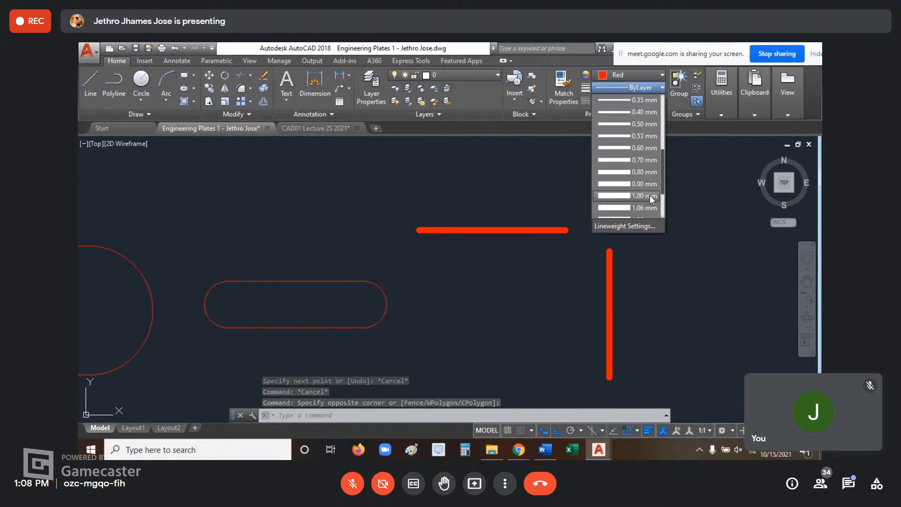
left_click(649, 195)
key("Escape")
key("Escape")
key("Escape")
Step: Stretch the right end of the thick horizontal line until it lines up with the vertical line
scroll(646, 279, "up", 2)
middle_click_drag(635, 282, 592, 229)
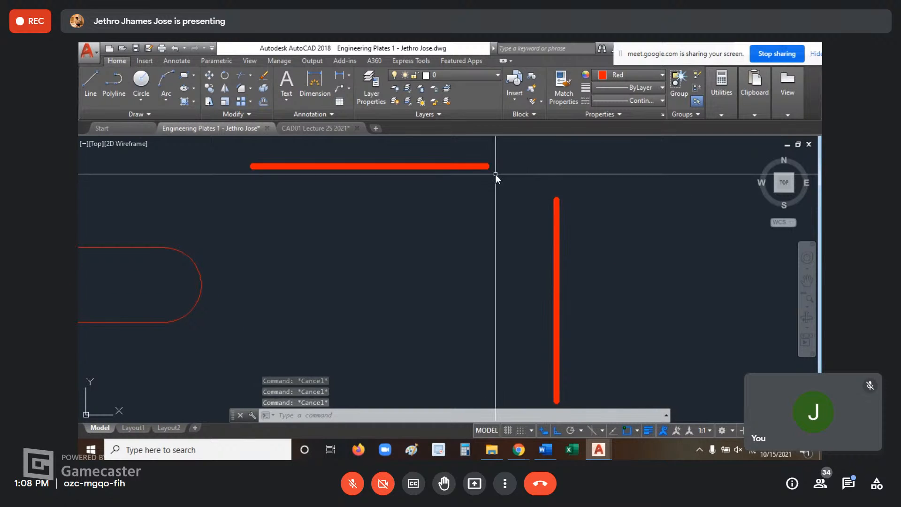
middle_click_drag(495, 181, 515, 221)
left_click(504, 218)
key("Escape")
left_click(488, 193)
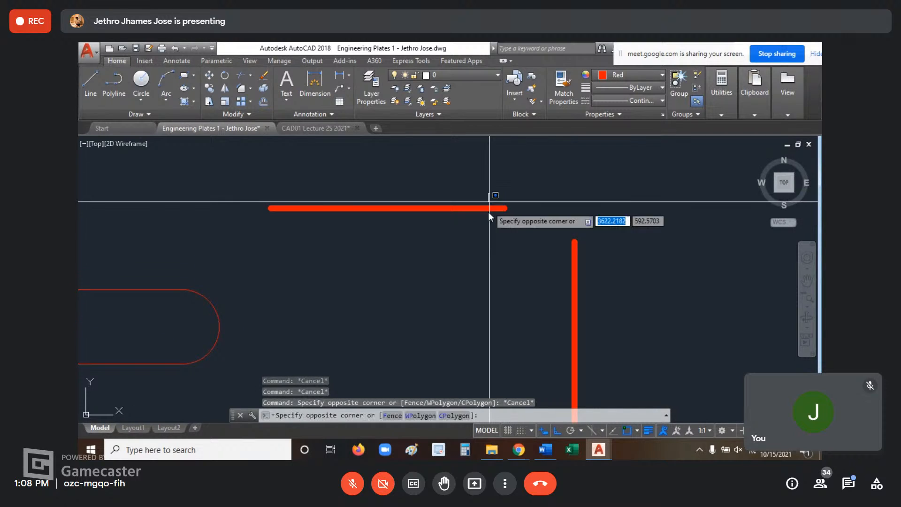
left_click(486, 227)
key("Escape")
left_click(500, 210)
left_click(498, 205)
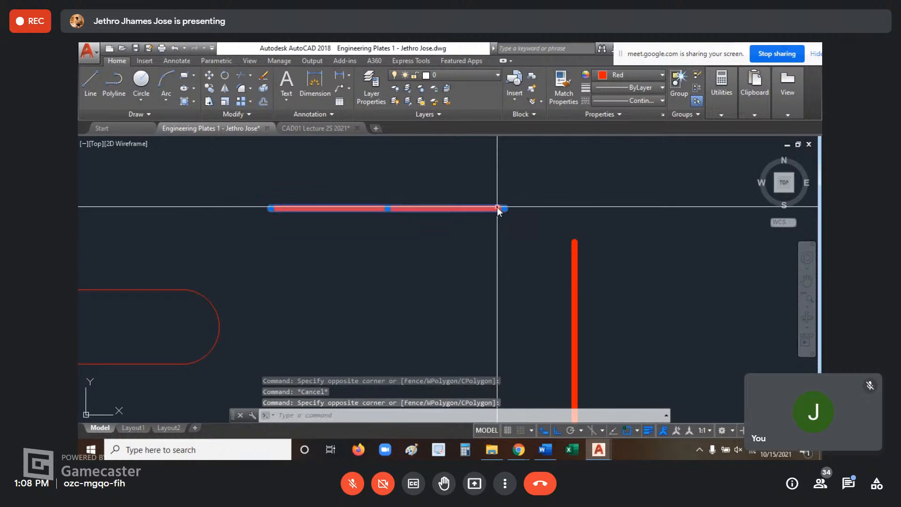
left_click(506, 209)
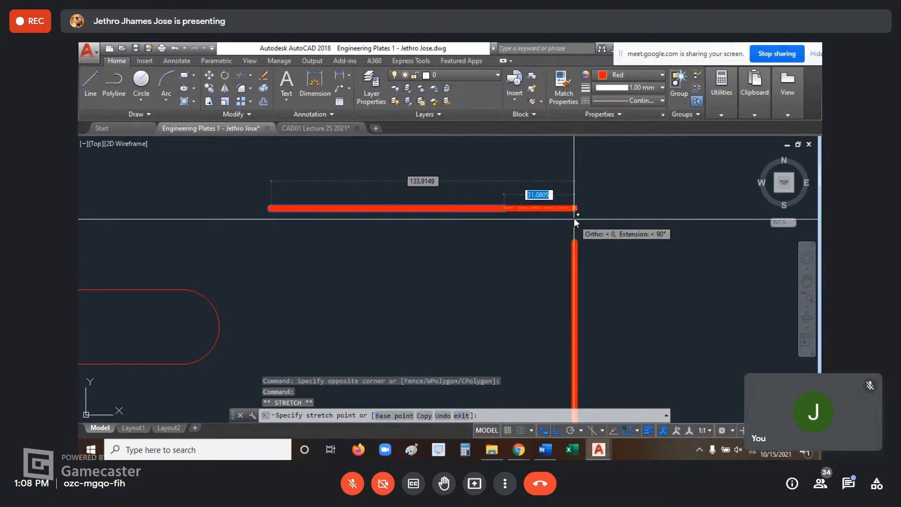
left_click(573, 211)
Step: Stretch the upper end of the vertical line to the horizontal line's right endpoint, and clear the selection
left_click(574, 242)
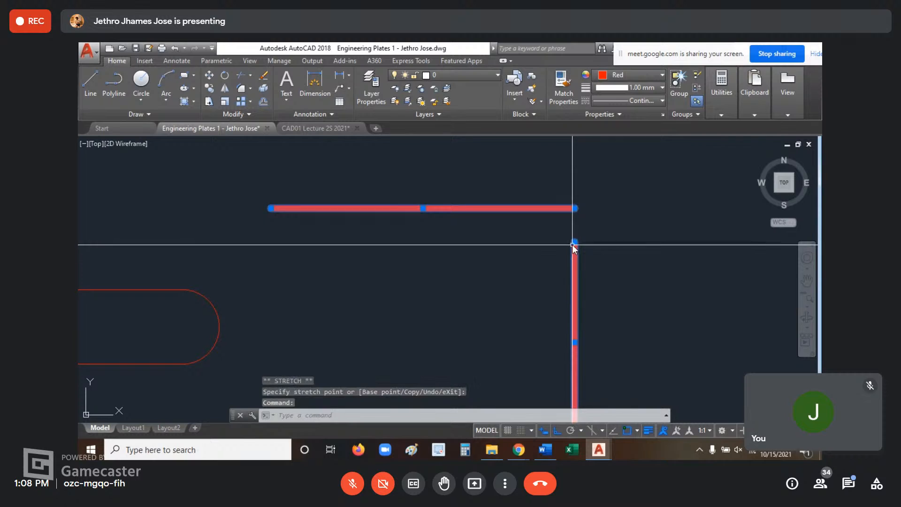
left_click(574, 208)
scroll(629, 265, "down", 2)
scroll(624, 260, "down", 2)
middle_click_drag(624, 261, 614, 248)
key("Escape")
key("Escape")
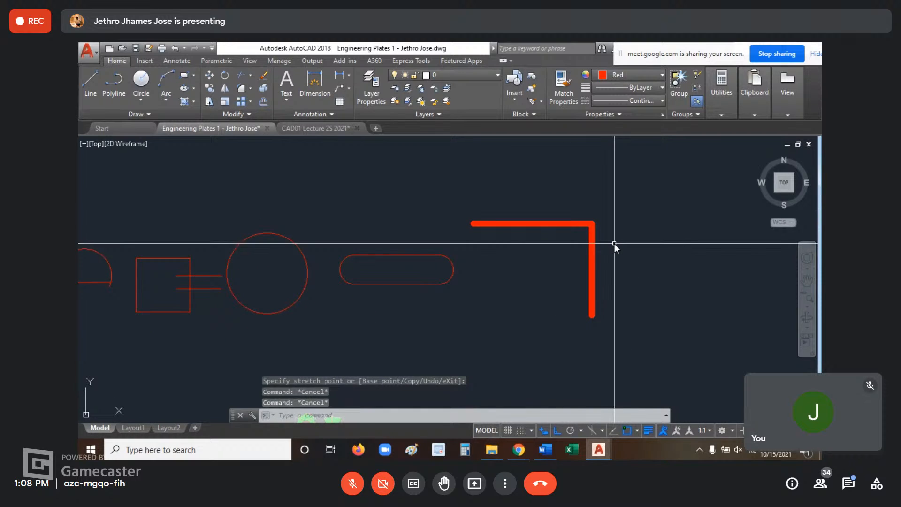
Step: Undo both endpoint stretches on the horizontal and vertical lines
key("ctrl+z")
key("ctrl+z")
key("ctrl+z")
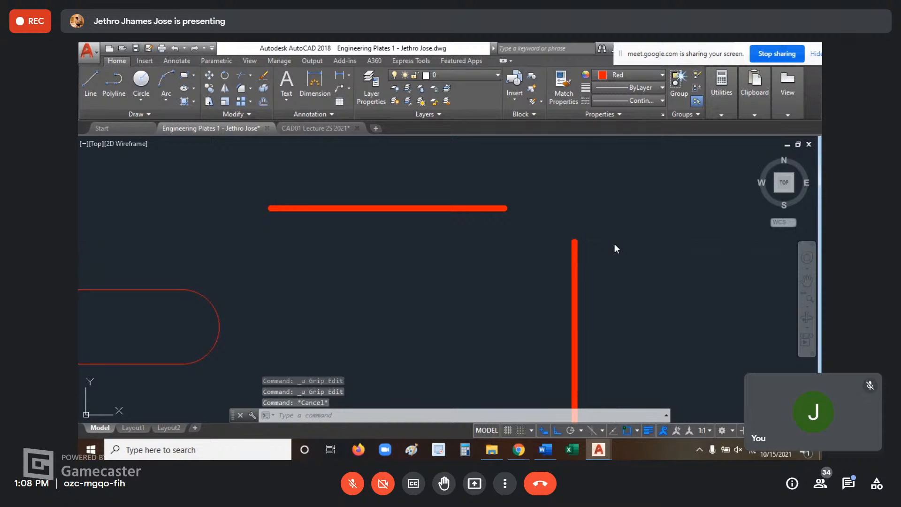
Step: Fillet the vertical and horizontal thick lines with radius 0 to form a sharp corner
type("f")
key("Return")
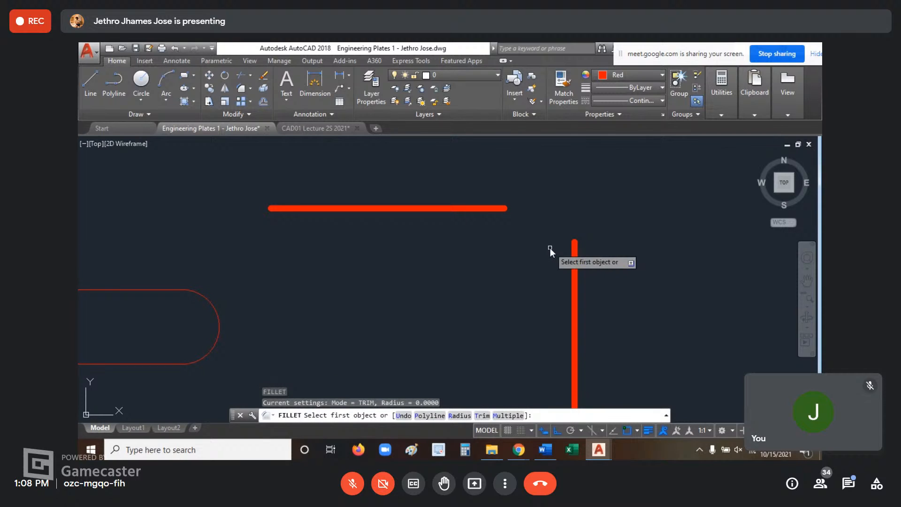
left_click(574, 255)
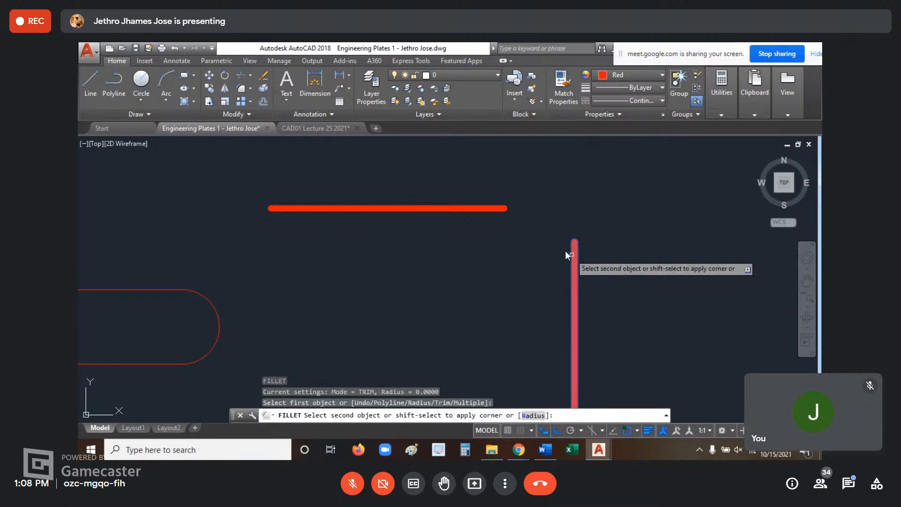
left_click(494, 209)
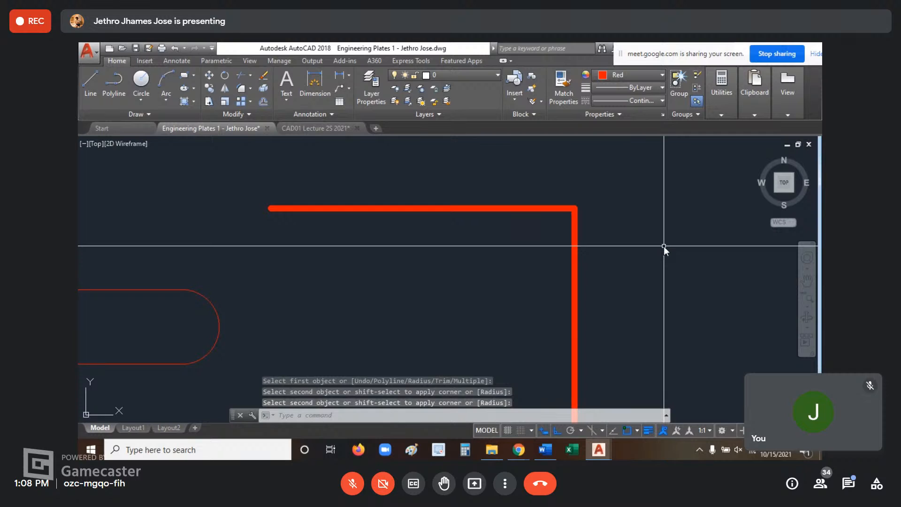
scroll(580, 205, "down", 4)
middle_click_drag(605, 235, 504, 239)
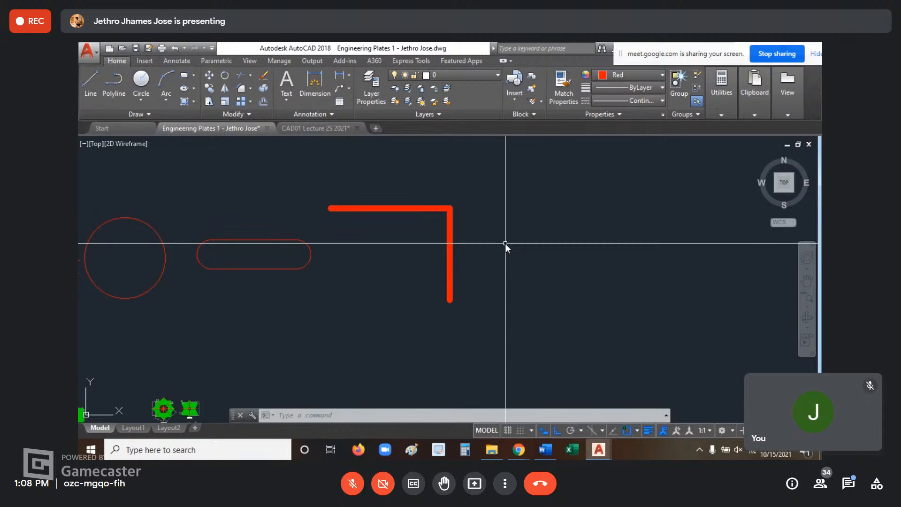
Step: Add the multiline text "RIZAL TECHNOLOGICAL UNIVERSITY" to the right of the thick-line corner
mouse_move(477, 266)
middle_mouse_down()
mouse_move(368, 271)
mouse_move(372, 229)
middle_mouse_up()
key("Escape")
key("Escape")
type("M")
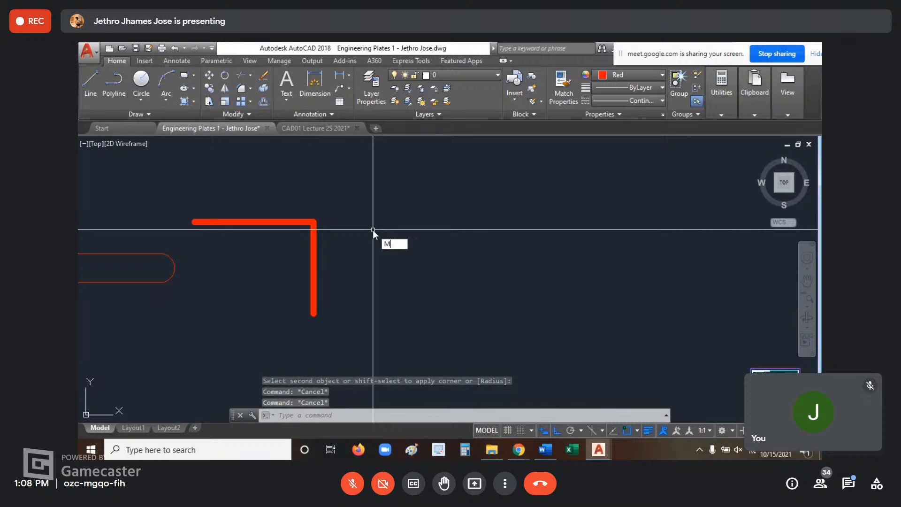
type("TEXT")
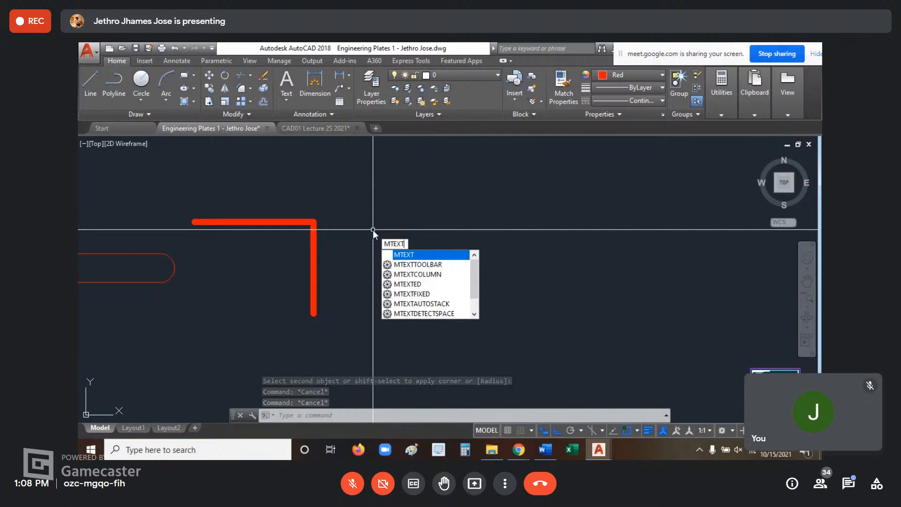
left_click(286, 102)
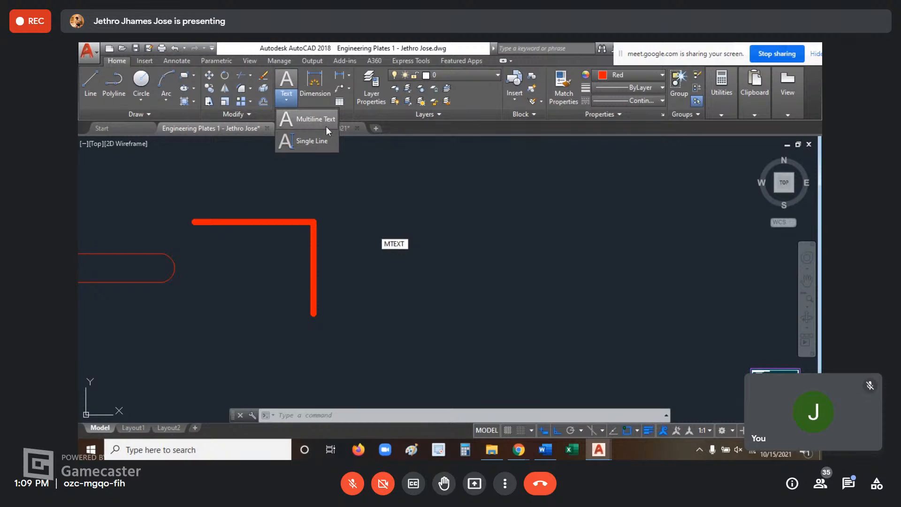
left_click(305, 120)
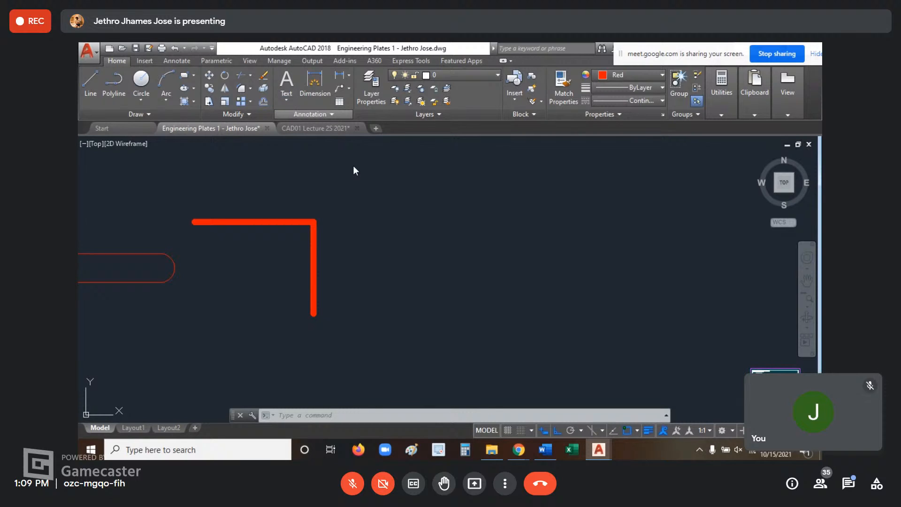
left_click(352, 223)
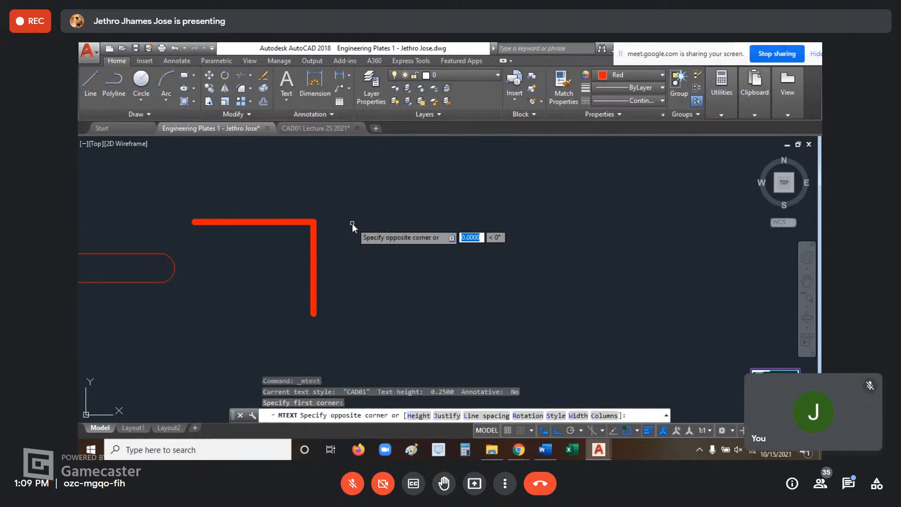
left_click(523, 291)
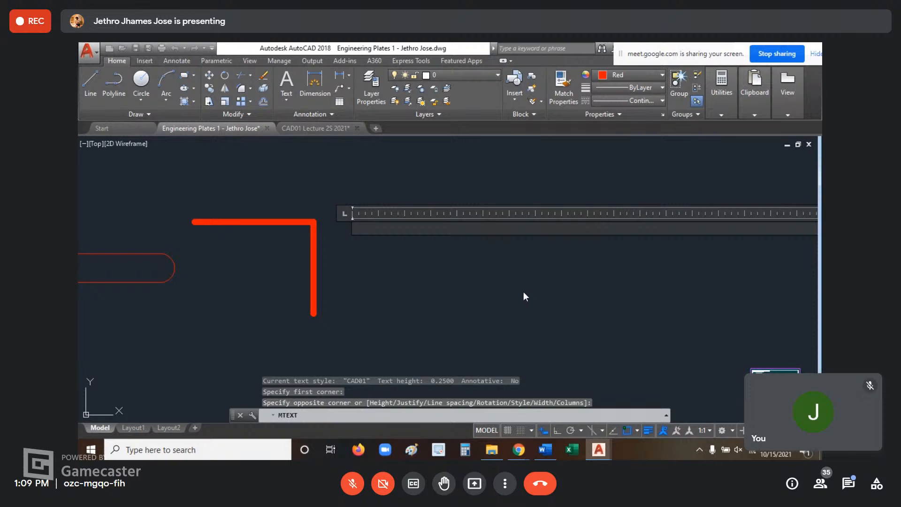
type("RIX")
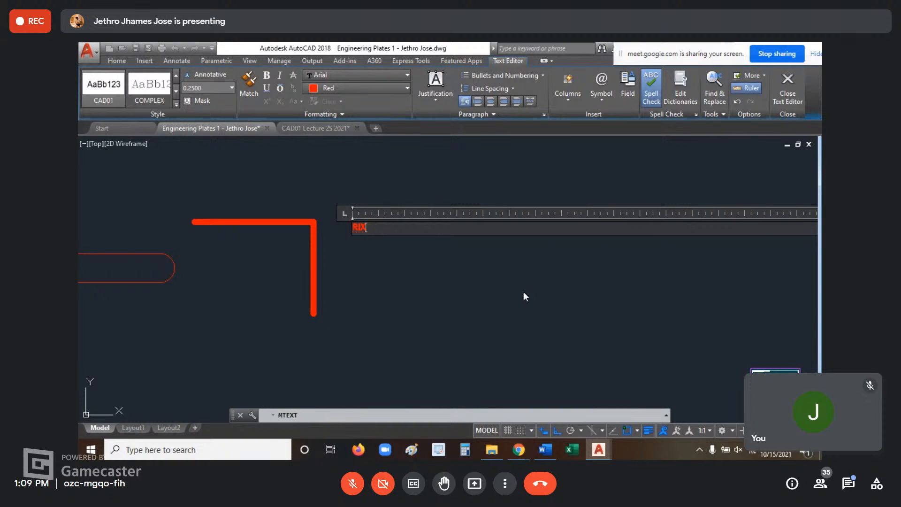
type("ALIZAL TECHNOLOGICAL ")
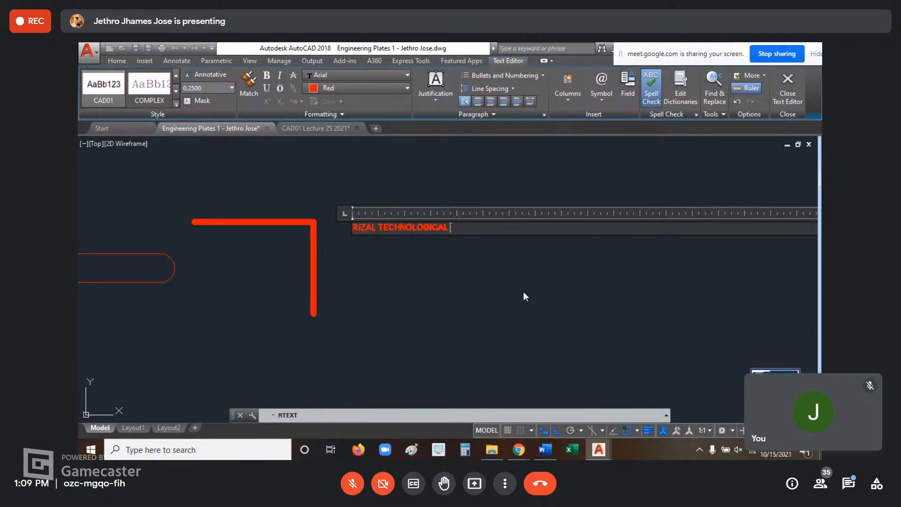
type("UNIVERSITY")
left_click(368, 287)
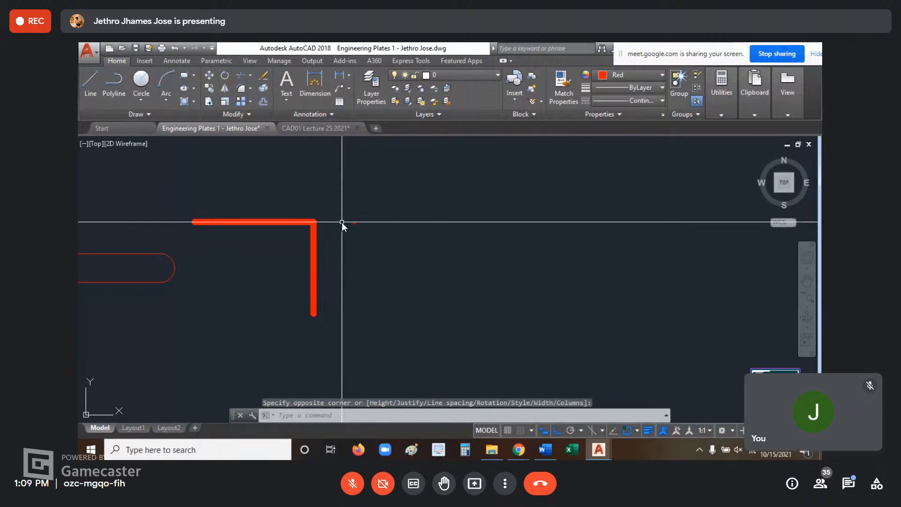
Step: Set the height of the whole "RIZAL TECHNOLOGICAL UNIVERSITY" text to 5 and finish editing it
scroll(351, 220, "up", 3)
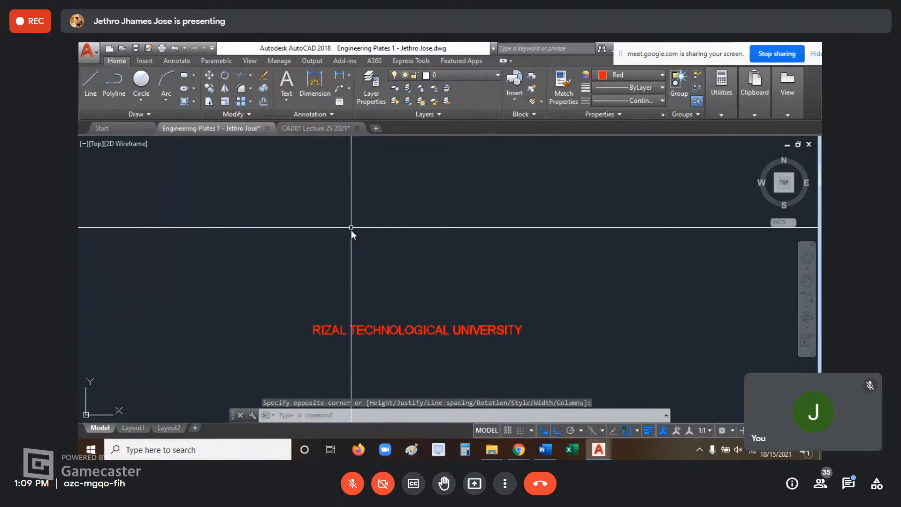
middle_click_drag(351, 230, 374, 188)
double_click(506, 261)
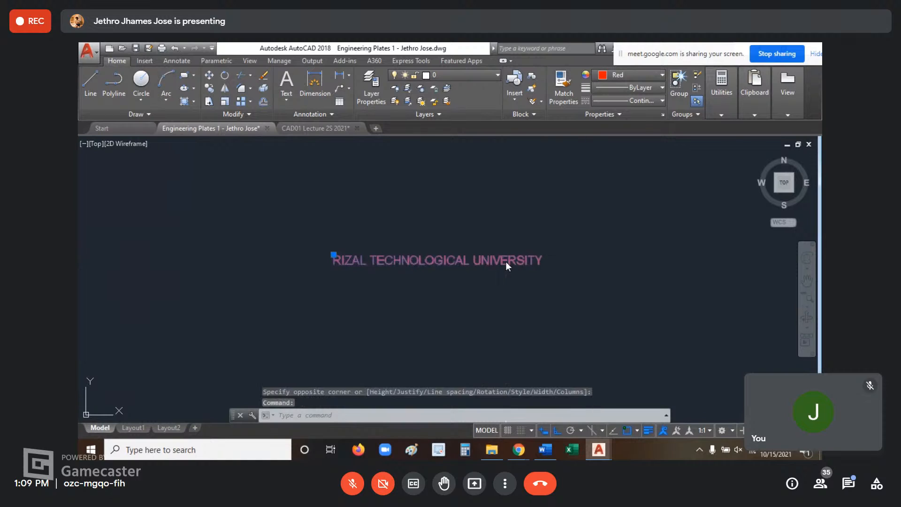
left_click_drag(545, 265, 190, 231)
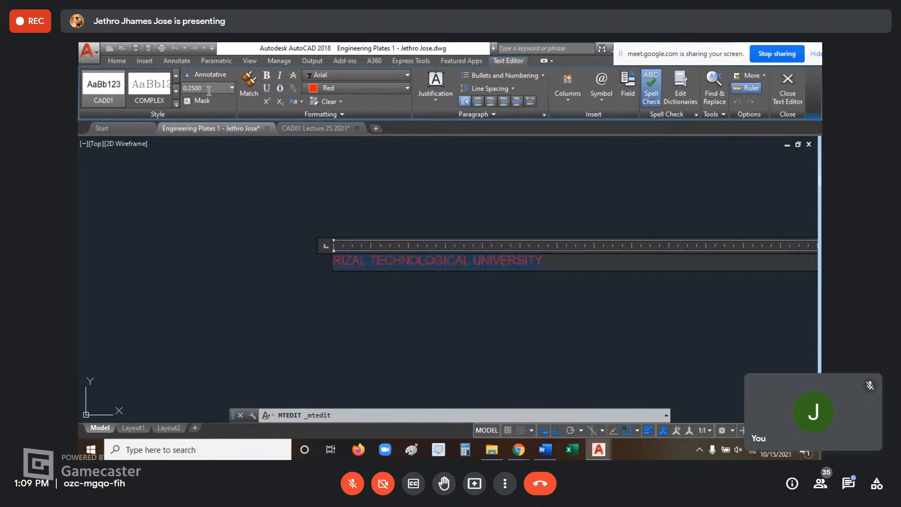
left_click_drag(209, 91, 169, 89)
type("5")
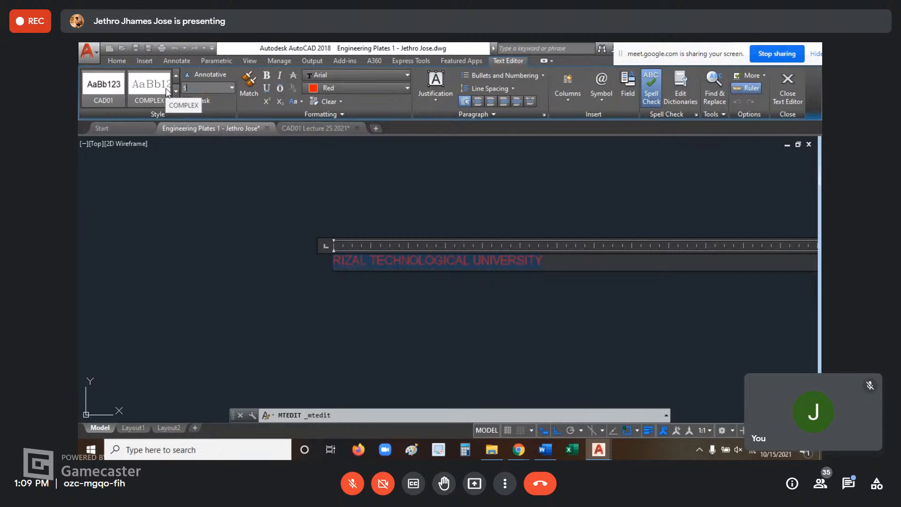
key("Return")
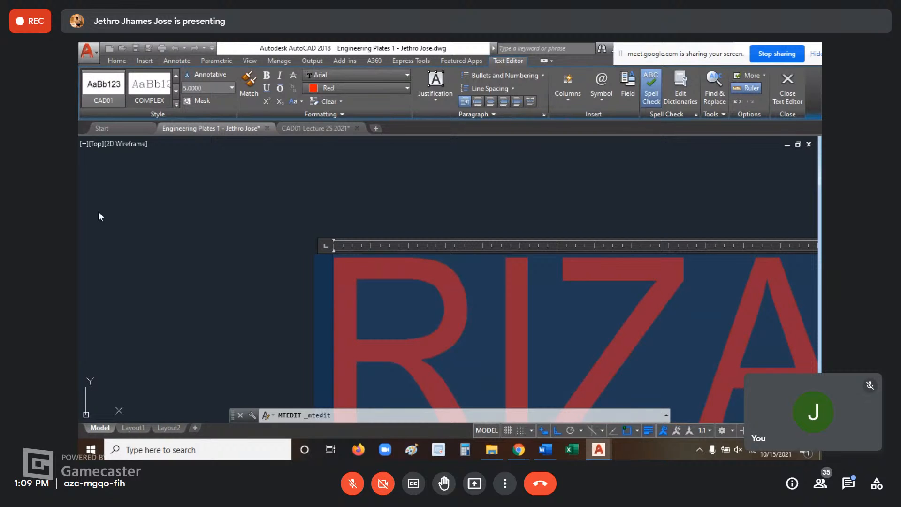
left_click(172, 263)
scroll(361, 285, "down", 6)
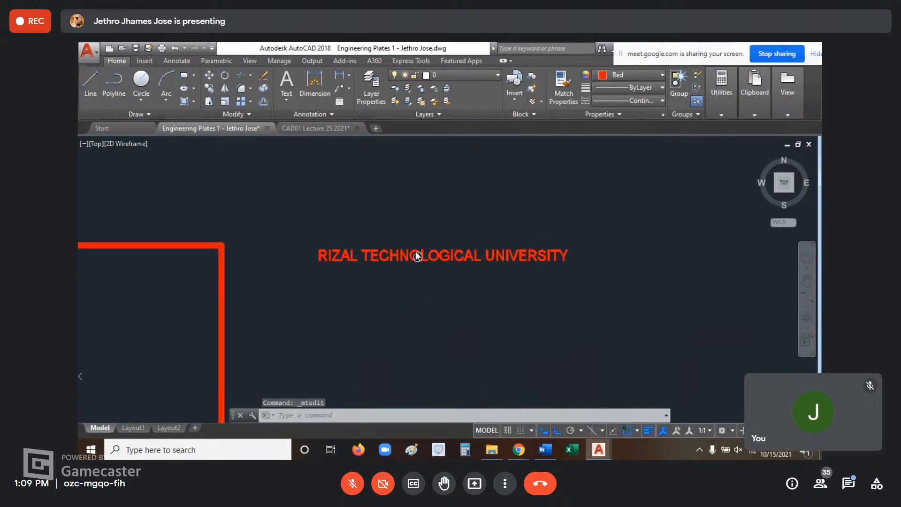
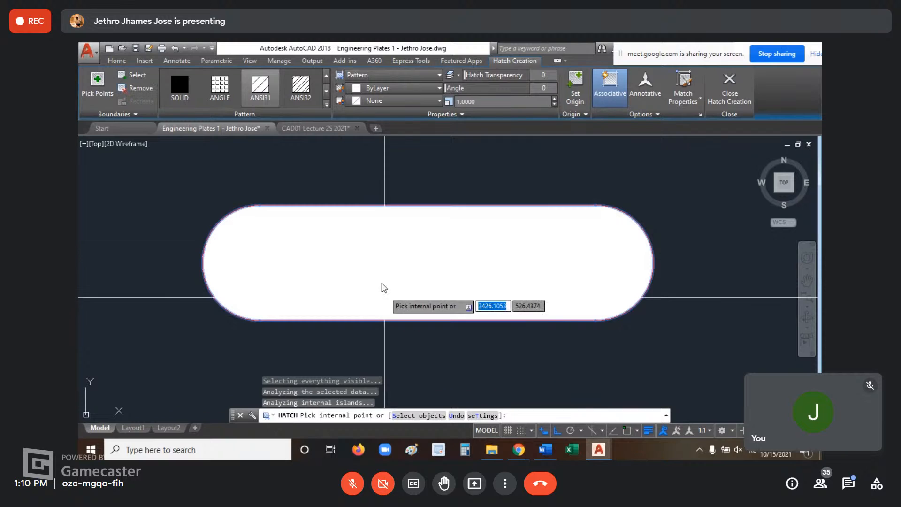
Step: Change the slot's hatch pattern to GRAVEL, check the pattern up close, and pick a point inside the slot
left_click(328, 104)
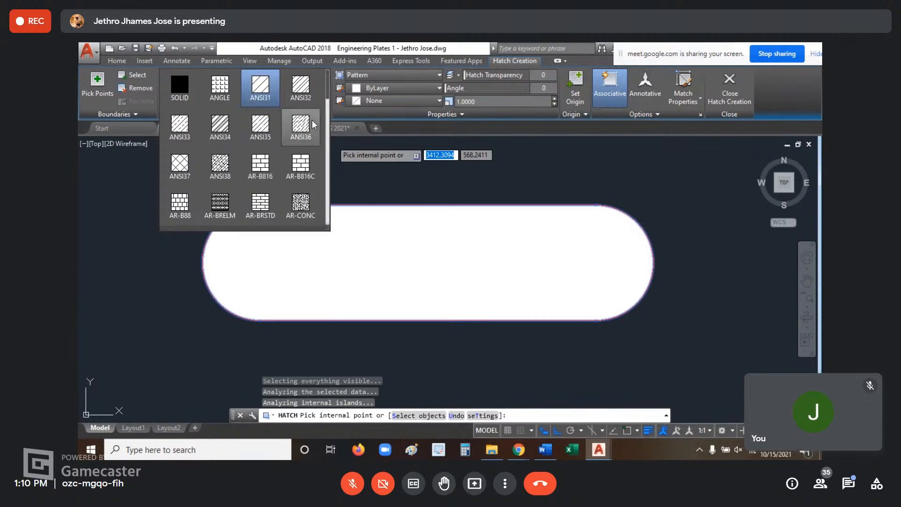
left_click(264, 168)
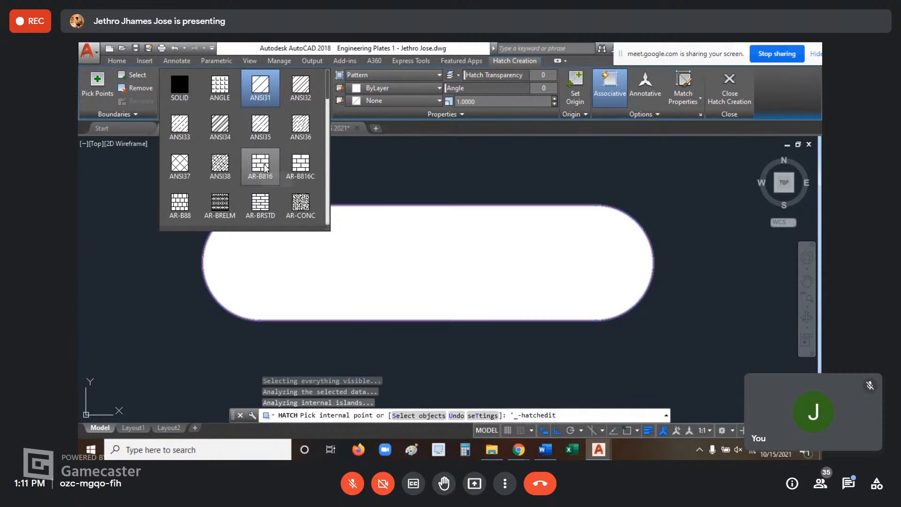
scroll(265, 169, "down", 4)
scroll(266, 169, "down", 3)
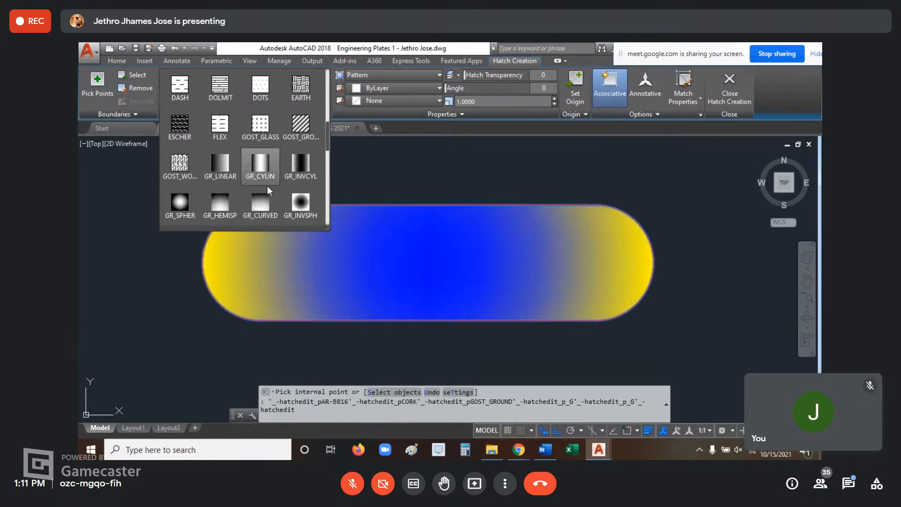
scroll(267, 187, "down", 5)
scroll(266, 187, "up", 2)
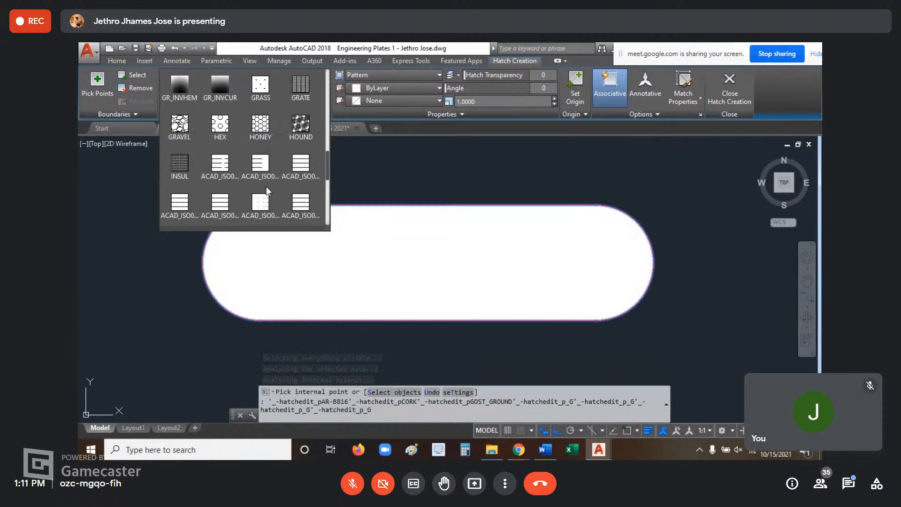
left_click(179, 127)
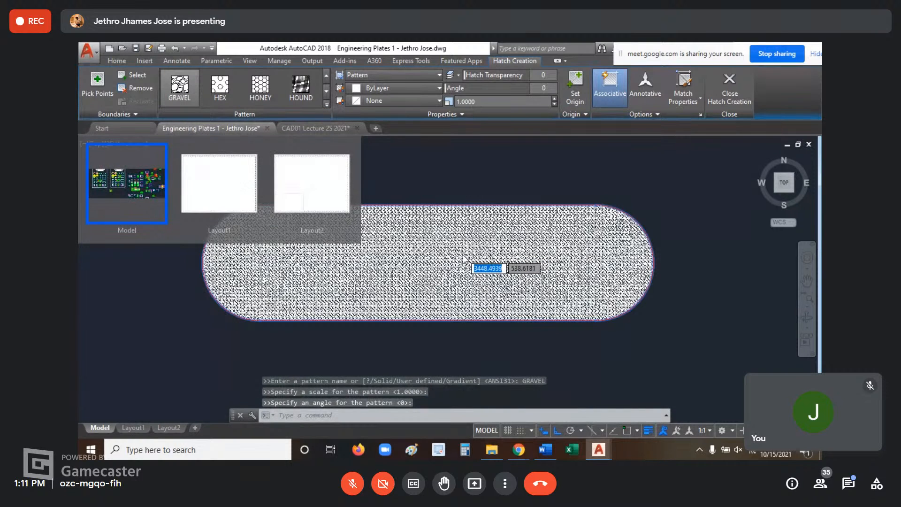
scroll(463, 258, "up", 2)
scroll(551, 285, "up", 4)
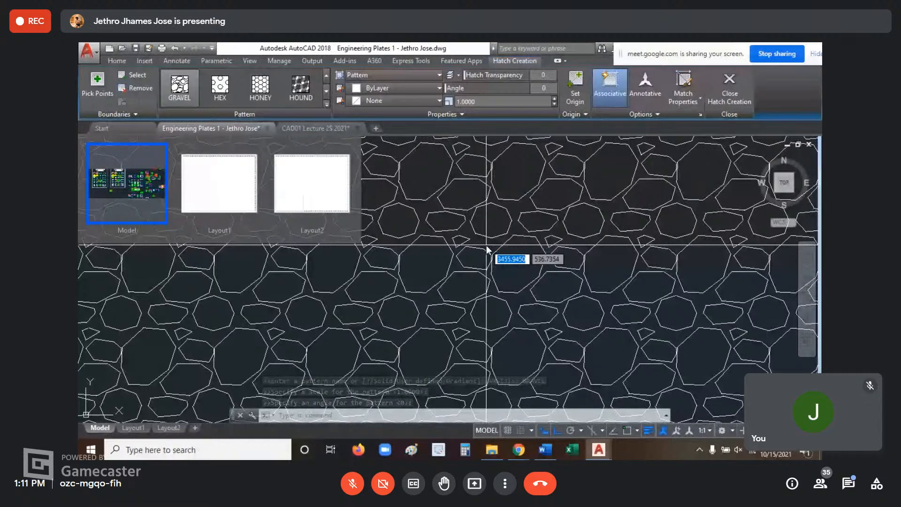
scroll(419, 221, "down", 3)
scroll(422, 258, "down", 2)
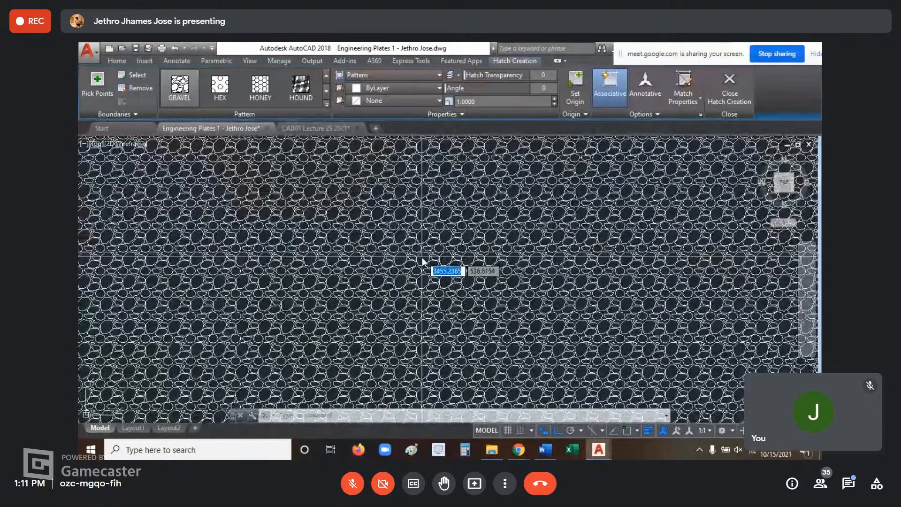
scroll(422, 259, "down", 5)
left_click(425, 263)
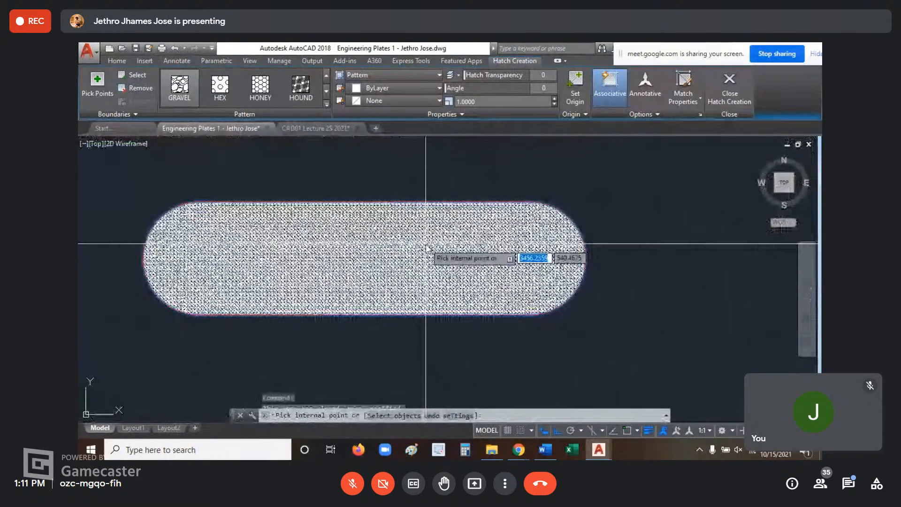
Step: Browse the available hatch patterns and change the slot's hatch to the GR_CURVED gradient
left_click(327, 103)
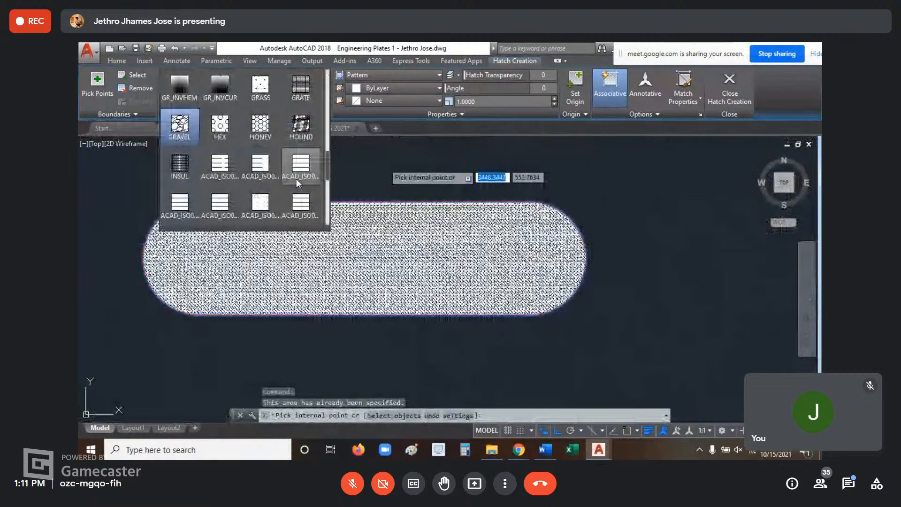
scroll(297, 179, "down", 5)
scroll(299, 185, "down", 2)
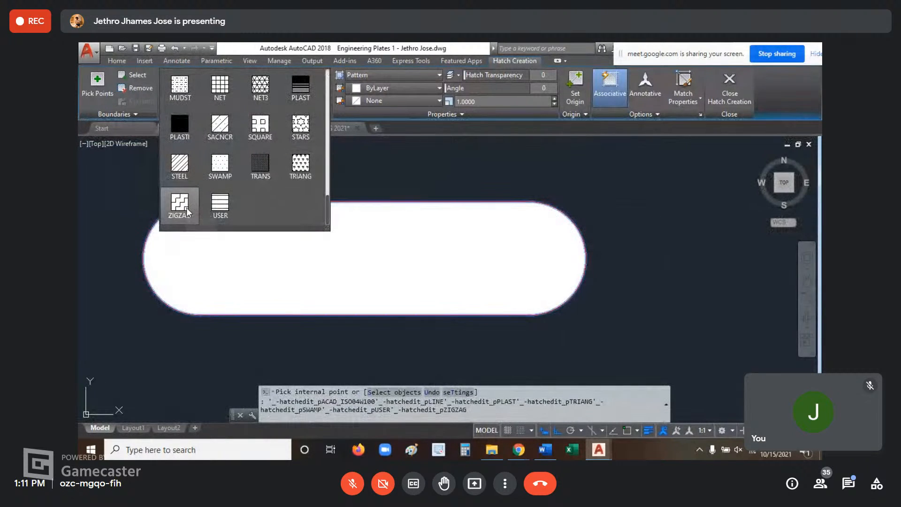
scroll(294, 164, "up", 10)
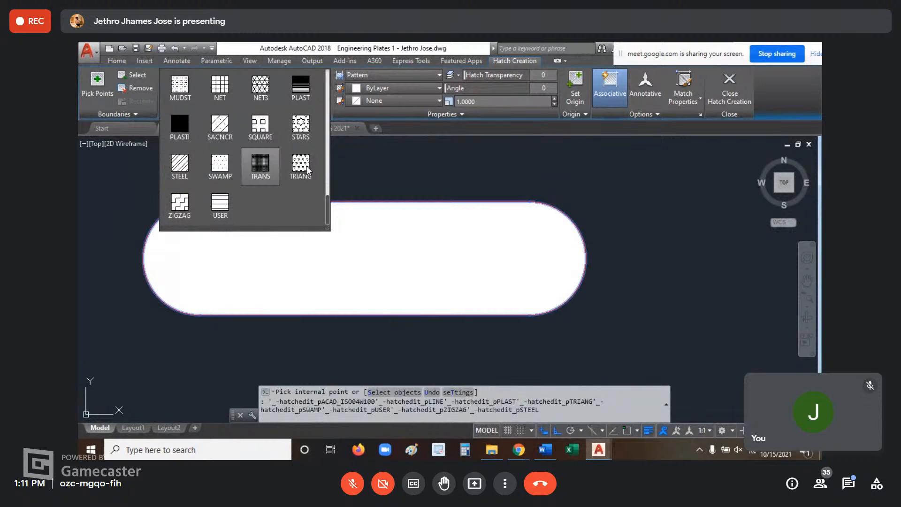
scroll(296, 168, "down", 3)
scroll(295, 168, "down", 2)
scroll(253, 197, "down", 1)
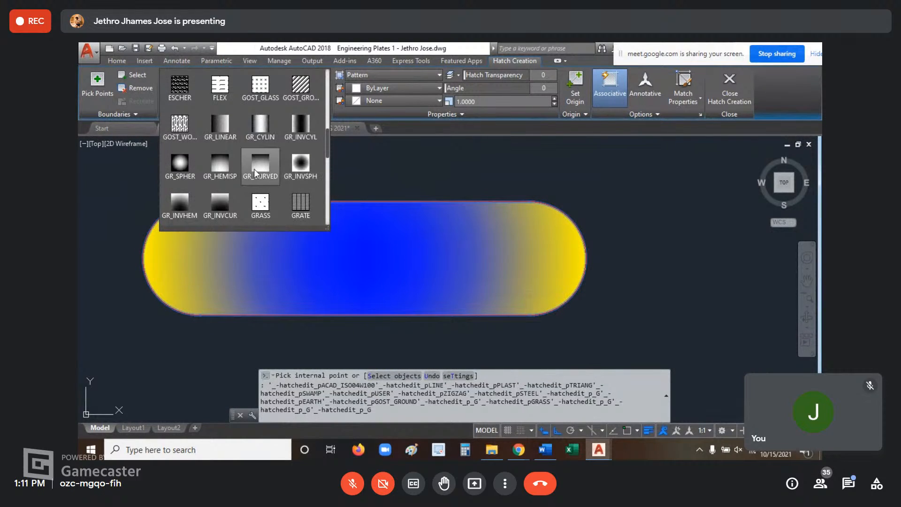
left_click(256, 174)
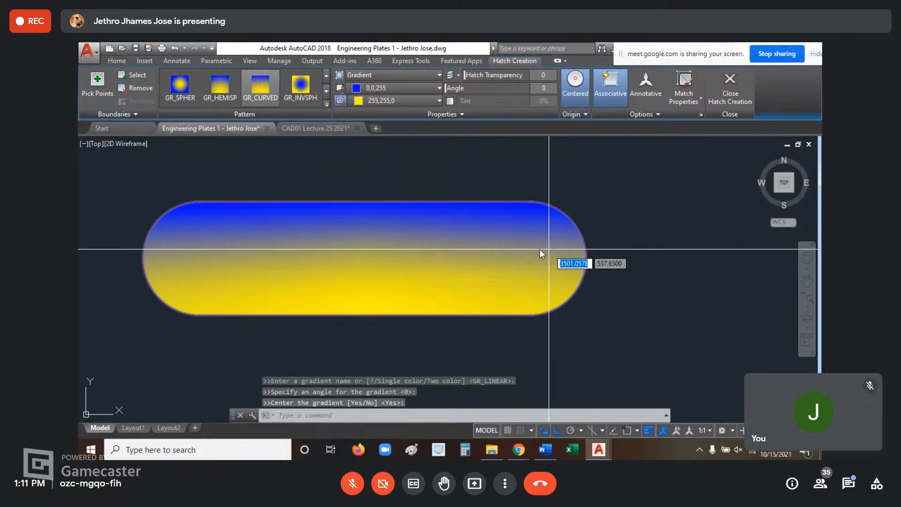
Step: Set the slot's gradient colours to 205,32,39 and Blue, and finish the hatch
left_click(434, 89)
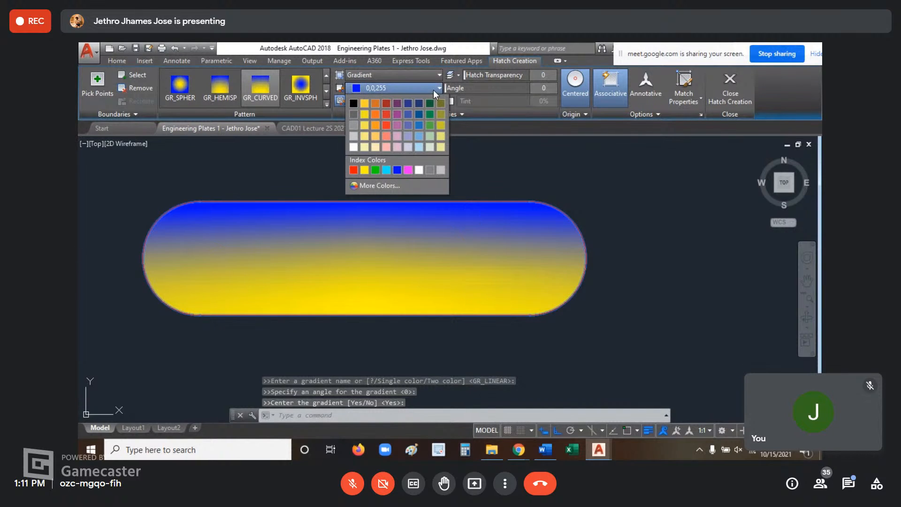
left_click(385, 112)
left_click(372, 102)
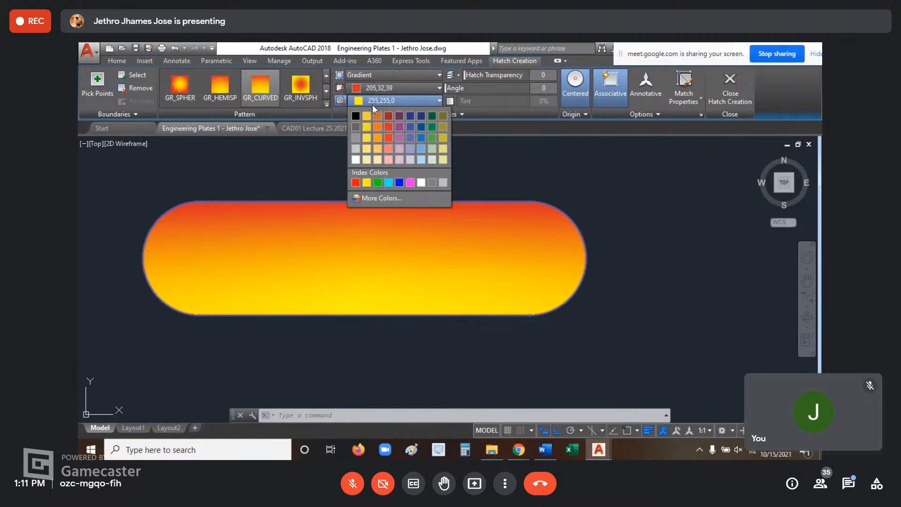
left_click(399, 182)
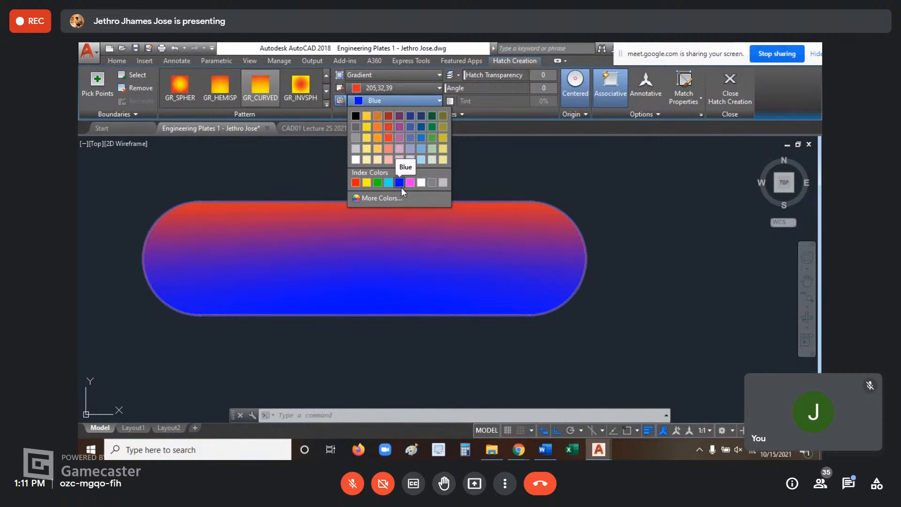
key("Escape")
key("Escape")
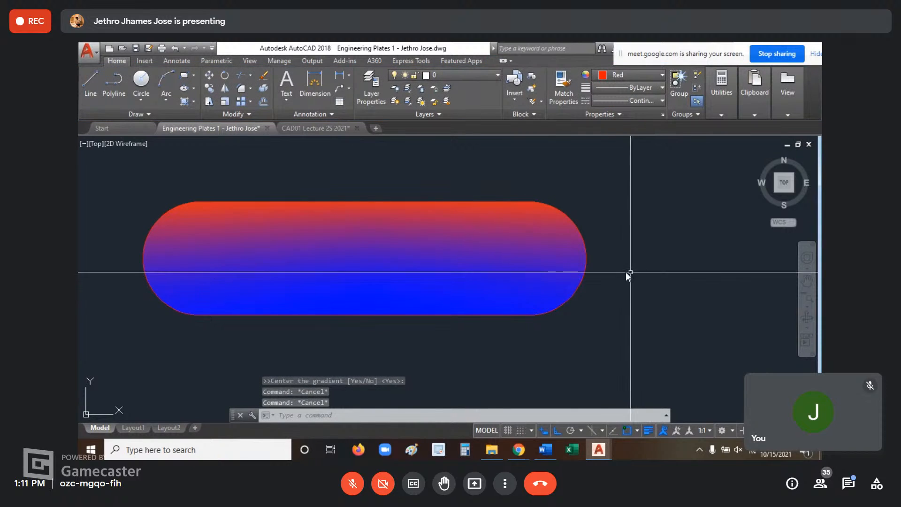
Step: Reopen the slot's gradient hatch for editing and preview other hatch patterns without applying one
middle_click_drag(630, 272, 615, 273)
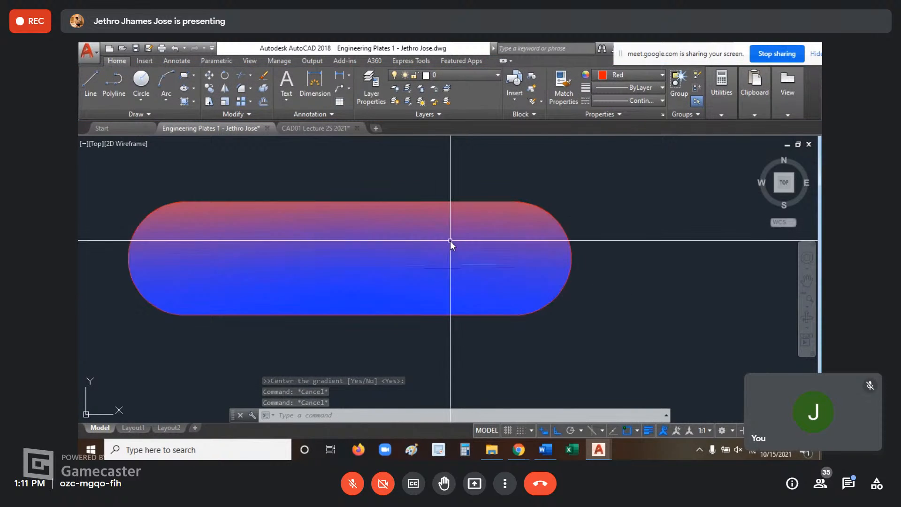
left_click(425, 248)
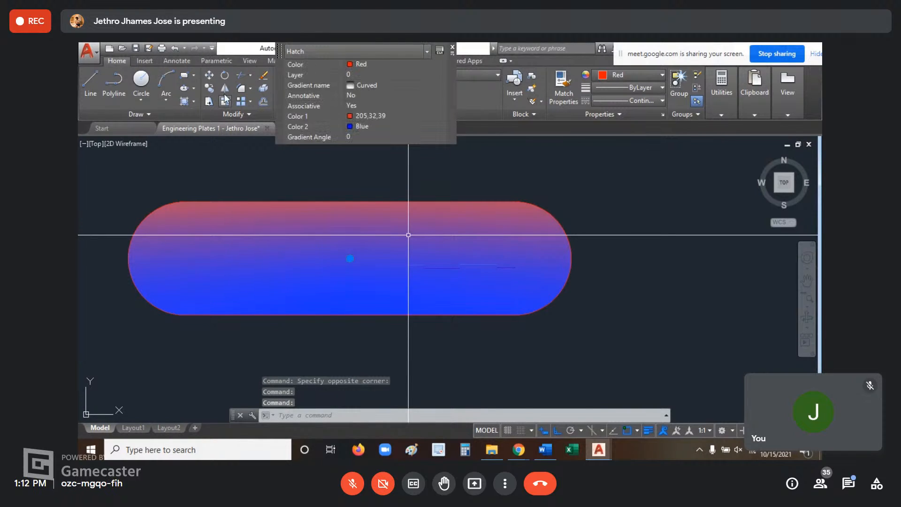
left_click(452, 47)
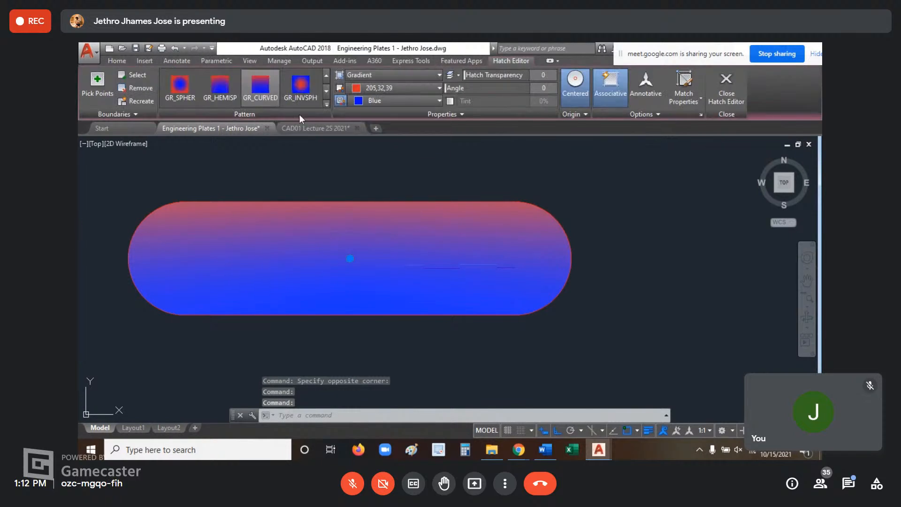
left_click(325, 104)
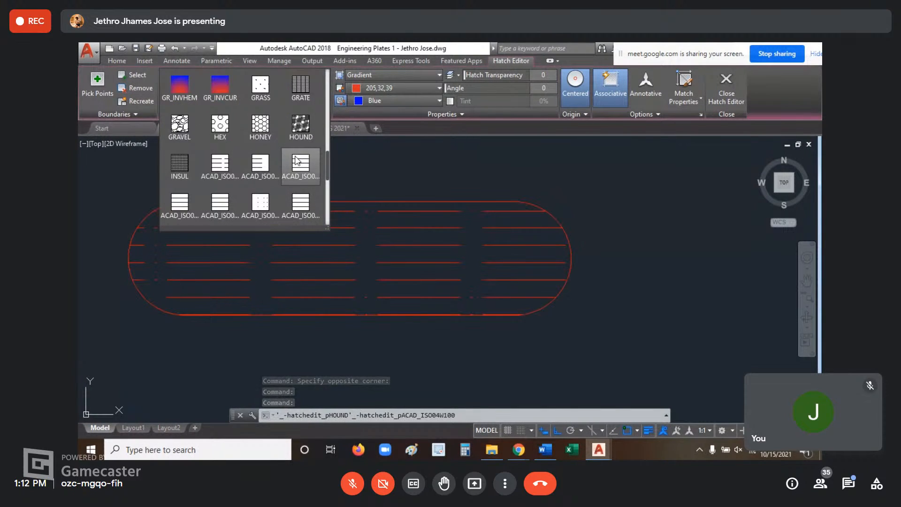
left_click(626, 276)
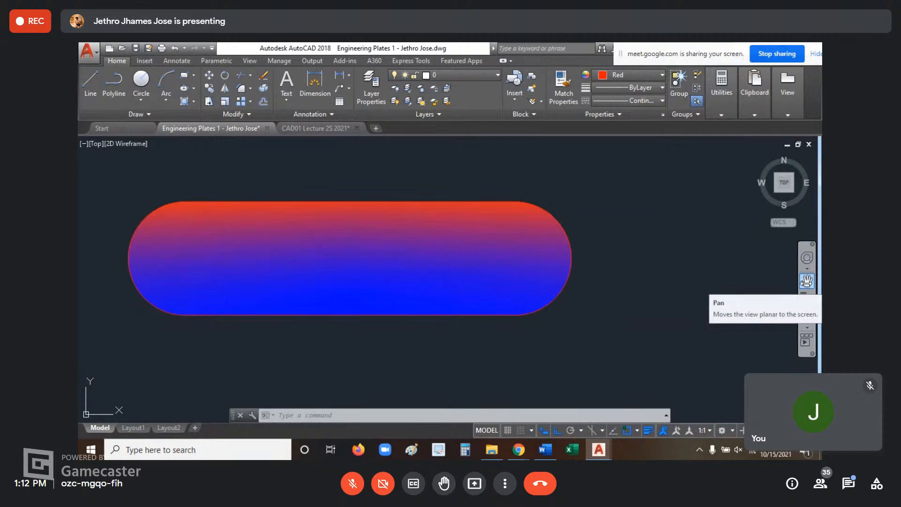
Step: Look over the drawing with the Pan tool, from the slot out to the surrounding plates and back to the basic shapes
left_click(806, 280)
mouse_move(370, 262)
left_mouse_down()
mouse_move(557, 253)
mouse_move(368, 256)
mouse_move(636, 301)
mouse_move(483, 301)
left_mouse_up()
scroll(488, 287, "down", 10)
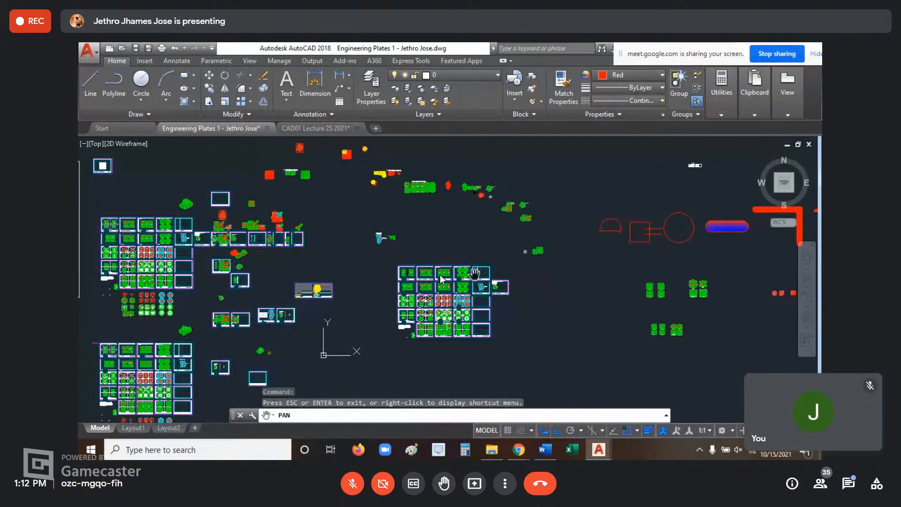
mouse_move(401, 273)
left_mouse_down()
mouse_move(293, 298)
mouse_move(422, 313)
mouse_move(352, 287)
mouse_move(468, 266)
left_mouse_up()
scroll(536, 253, "up", 7)
scroll(538, 255, "down", 3)
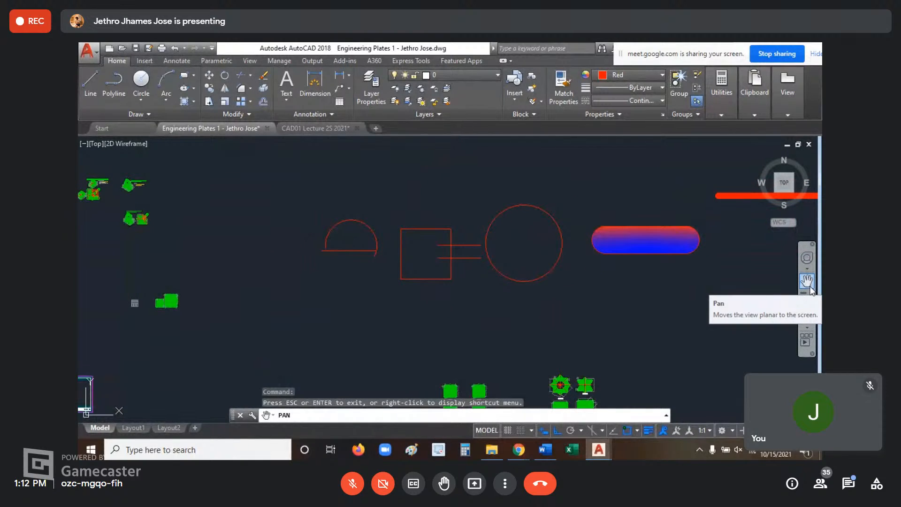
key("Escape")
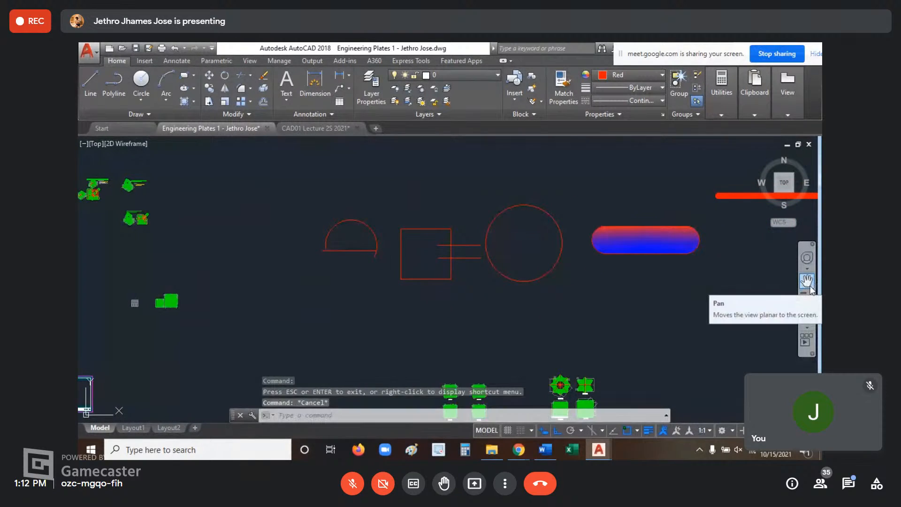
key("Escape")
key("Escape")
middle_click_drag(646, 266, 613, 272)
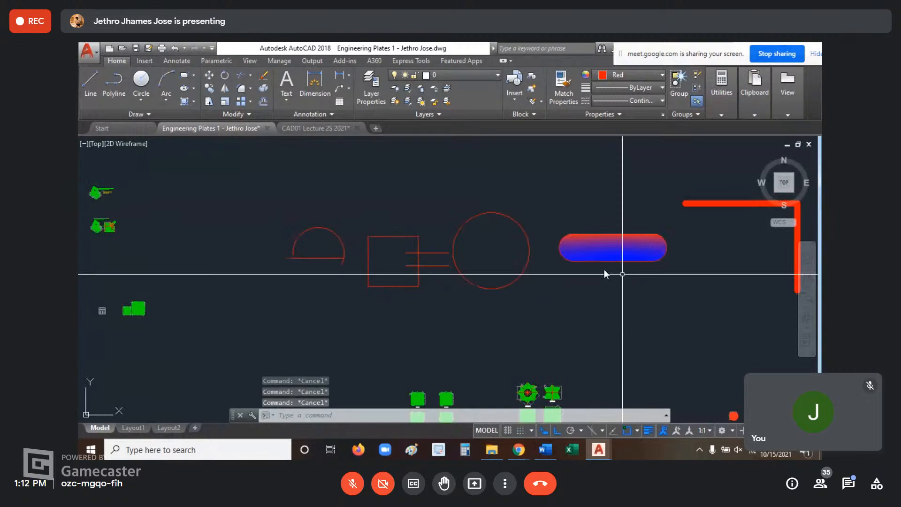
middle_click_drag(554, 263, 564, 268)
middle_click_drag(720, 297, 687, 313)
left_click(656, 295)
left_click(524, 243)
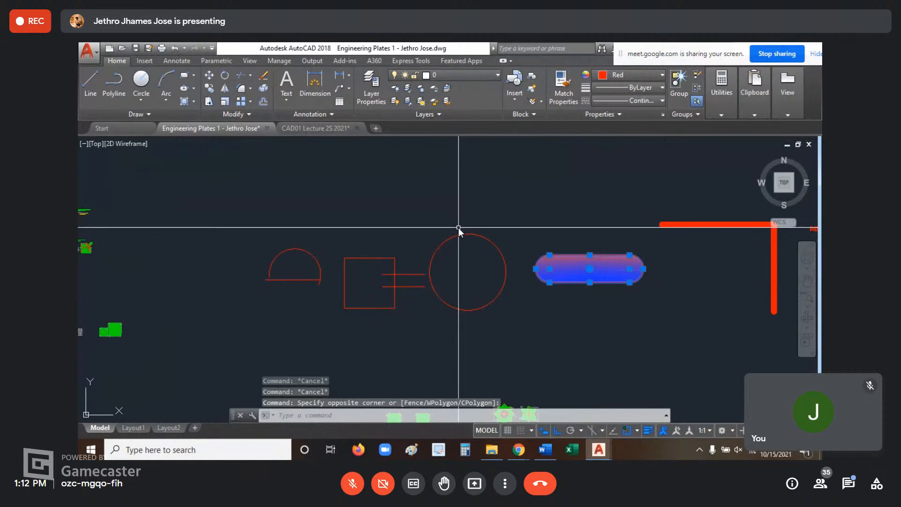
key("Escape")
middle_click_drag(679, 302, 658, 314)
Step: Move the gradient-filled slot and its outline to just above the large circle, with Ortho off
type("m")
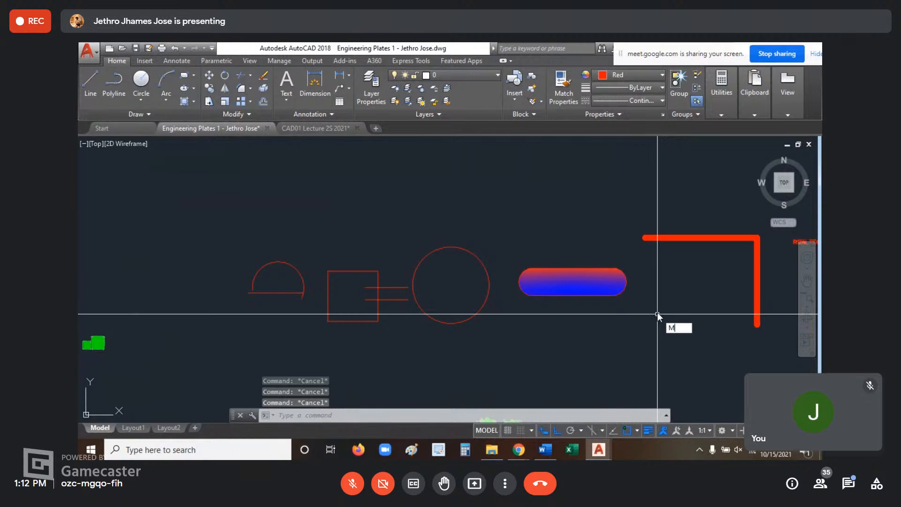
key("Return")
left_click(625, 311)
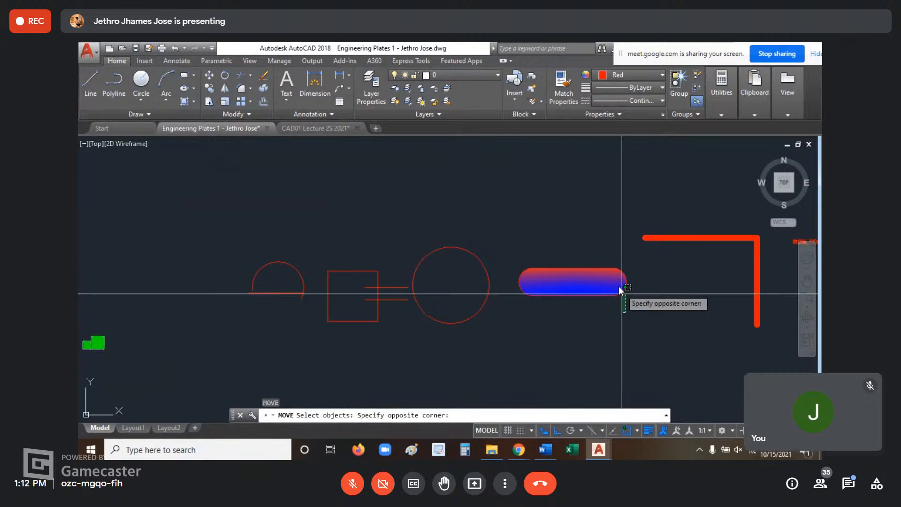
left_click(512, 248)
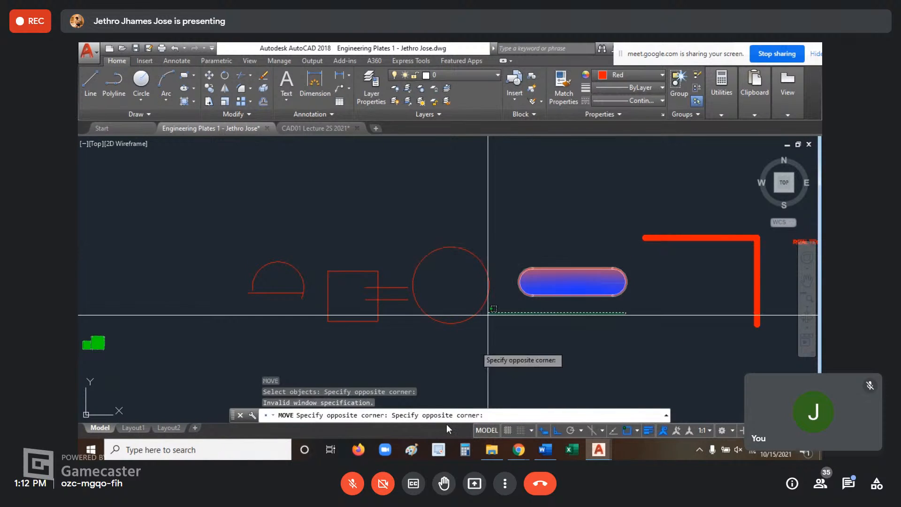
left_click(514, 260)
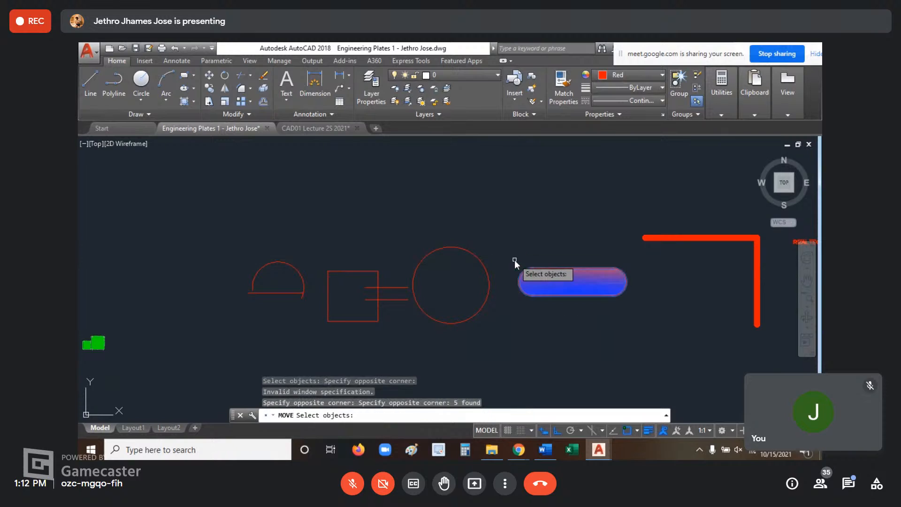
key("Return")
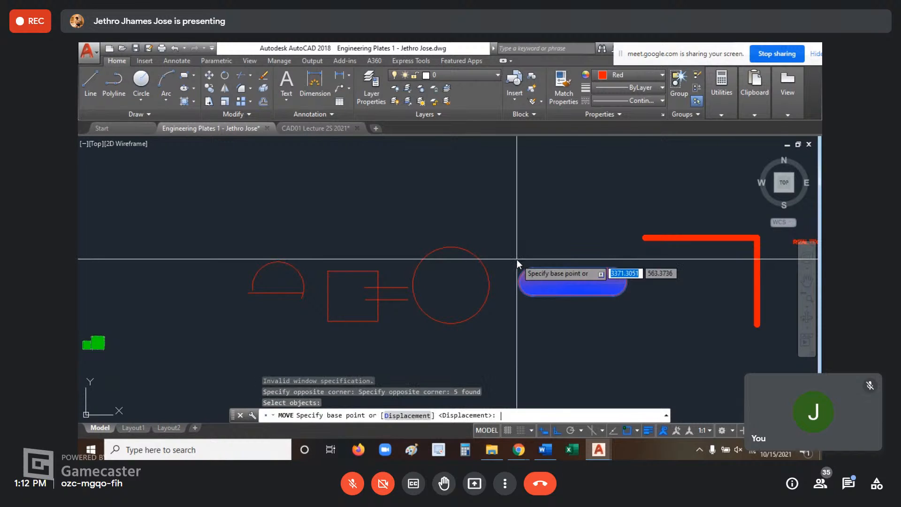
left_click(578, 284)
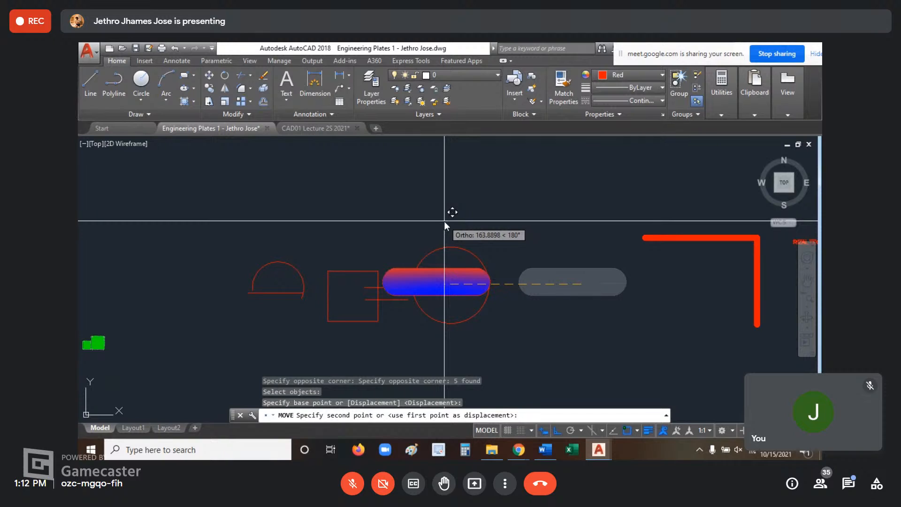
key("F8")
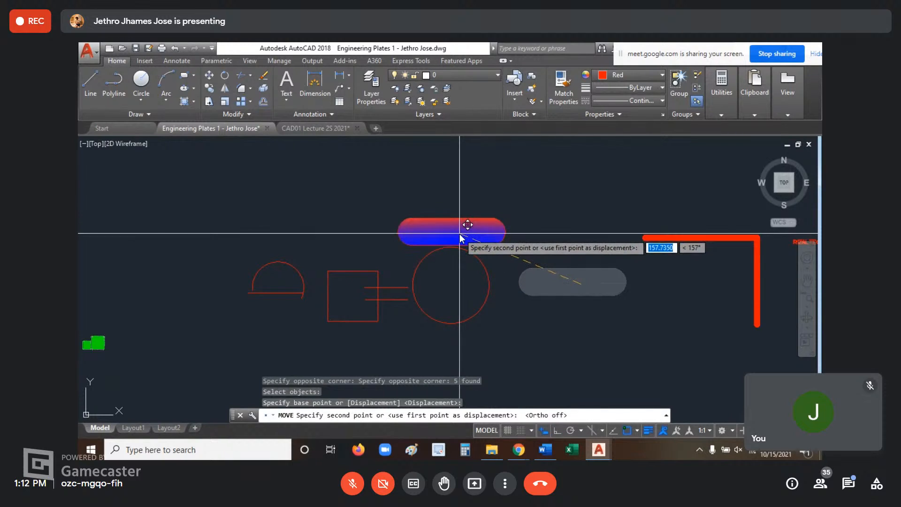
left_click(458, 231)
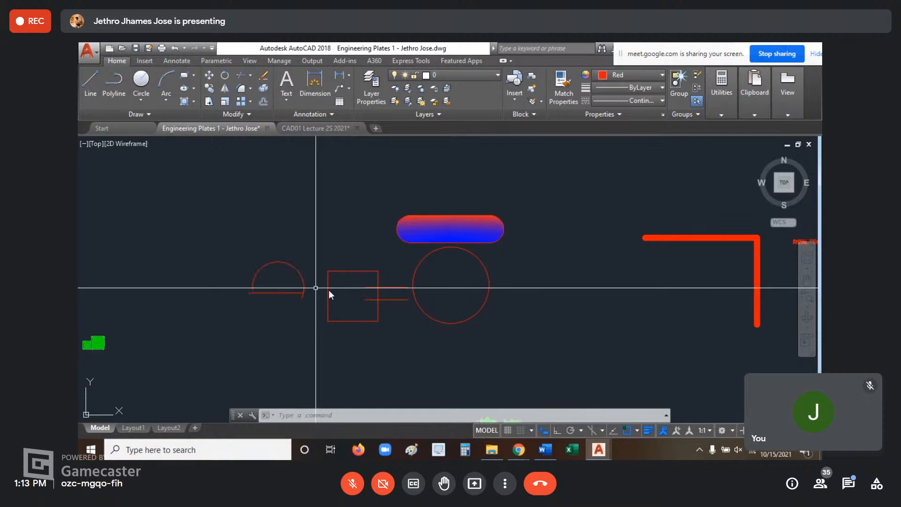
Step: Examine the moved slot, the circle and the neighbouring shapes at several zoom levels
middle_click(489, 291)
middle_click(489, 291)
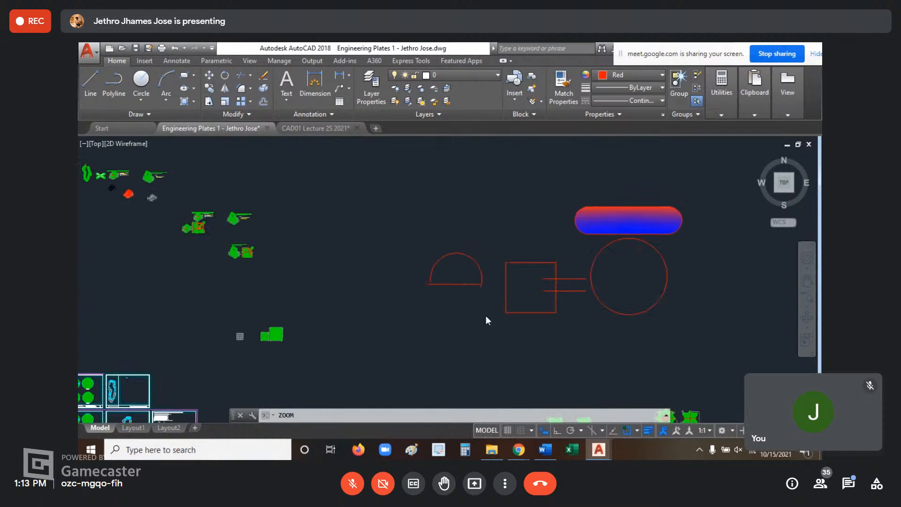
middle_click_drag(498, 329, 531, 285)
scroll(539, 277, "up", 10)
middle_click_drag(325, 217, 744, 369)
middle_click_drag(497, 269, 531, 260)
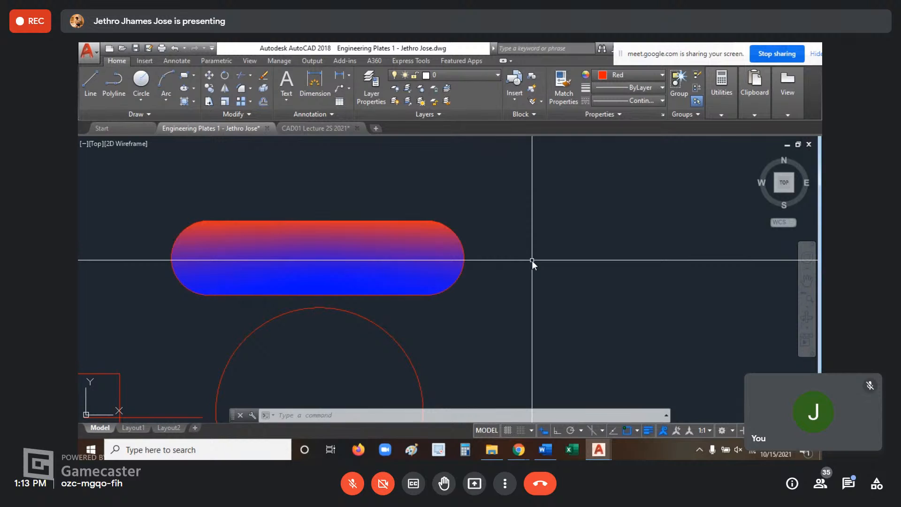
scroll(615, 287, "down", 4)
mouse_move(612, 291)
middle_mouse_down()
mouse_move(559, 251)
mouse_move(404, 247)
middle_mouse_up()
mouse_move(287, 256)
middle_mouse_down()
mouse_move(511, 264)
mouse_move(684, 300)
mouse_move(507, 285)
mouse_move(530, 270)
middle_mouse_up()
scroll(498, 255, "up", 4)
scroll(489, 263, "down", 2)
scroll(490, 305, "up", 4)
scroll(490, 304, "down", 2)
left_click(507, 311)
left_click(486, 324)
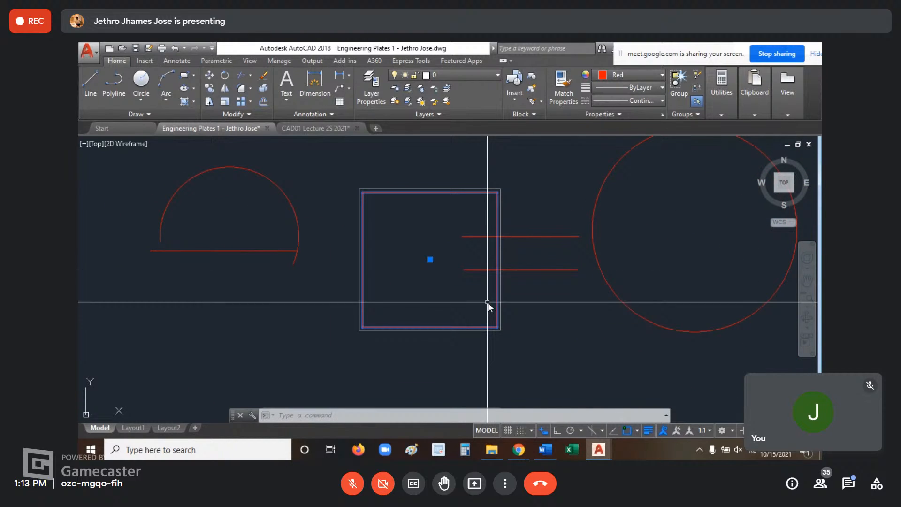
key("Escape")
left_click(553, 288)
left_click(542, 219)
key("Escape")
middle_click_drag(545, 241, 543, 253)
key("Escape")
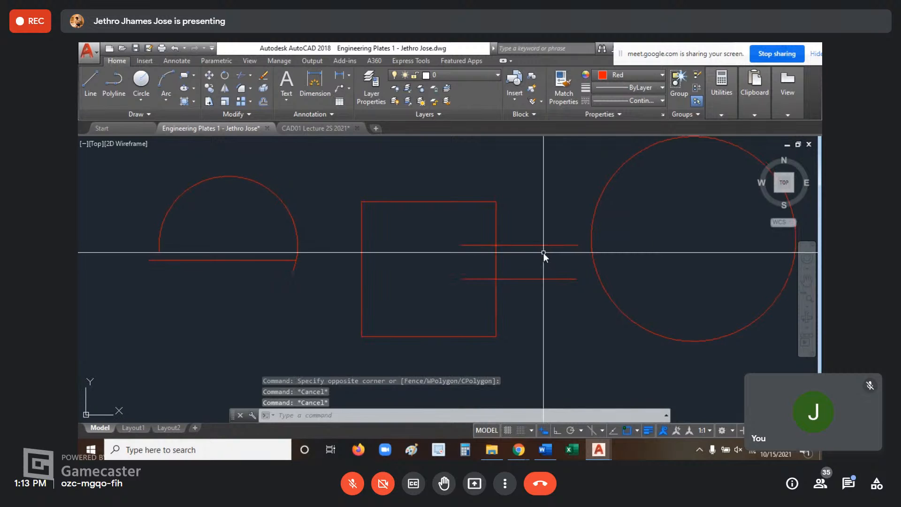
Step: Offset the upper of the two short parallel lines upward, picking the gap between the two lines as the distance
type("o")
key("Return")
left_click(573, 244)
left_click(576, 279)
left_click(564, 244)
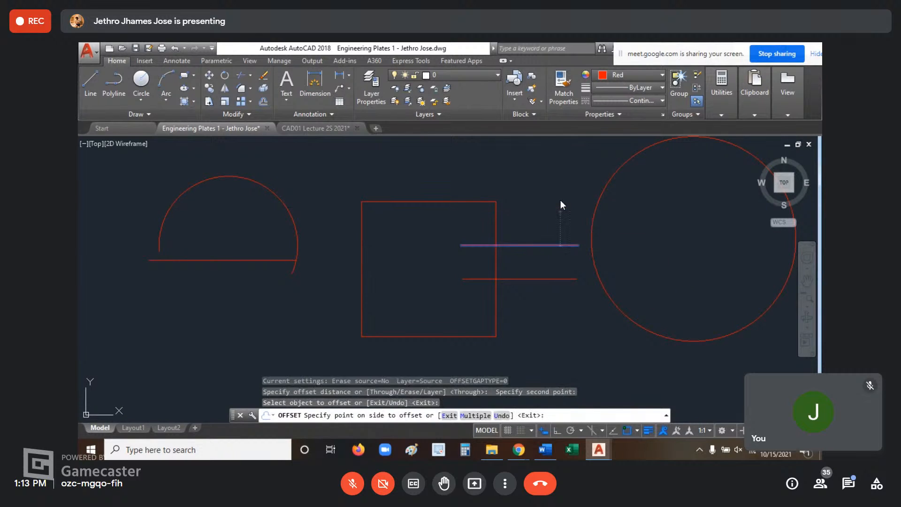
left_click(560, 205)
Step: Offset the topmost line upward six more times at the same spacing, extending the stack past the slot
scroll(551, 275, "down", 2)
left_click(548, 289)
left_click(543, 263)
left_click(543, 269)
left_click(539, 245)
left_click(544, 248)
left_click(527, 224)
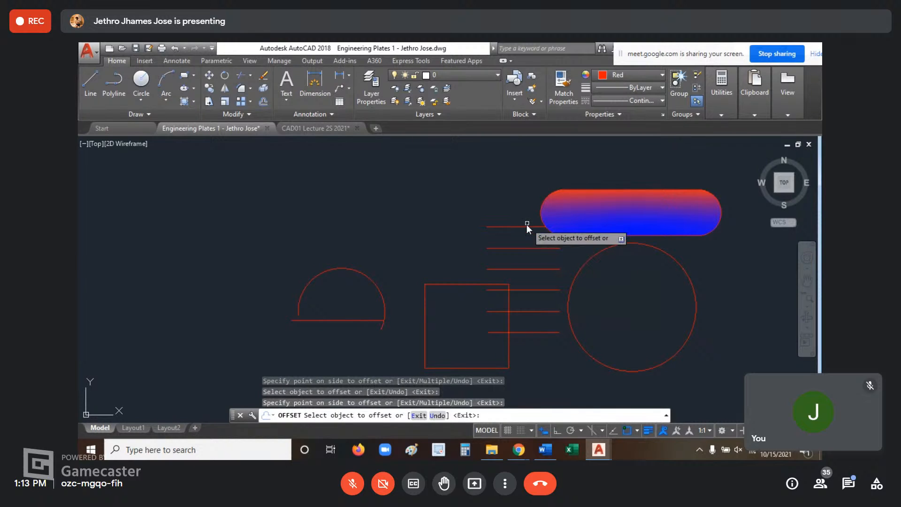
left_click(526, 227)
left_click(520, 202)
left_click(528, 206)
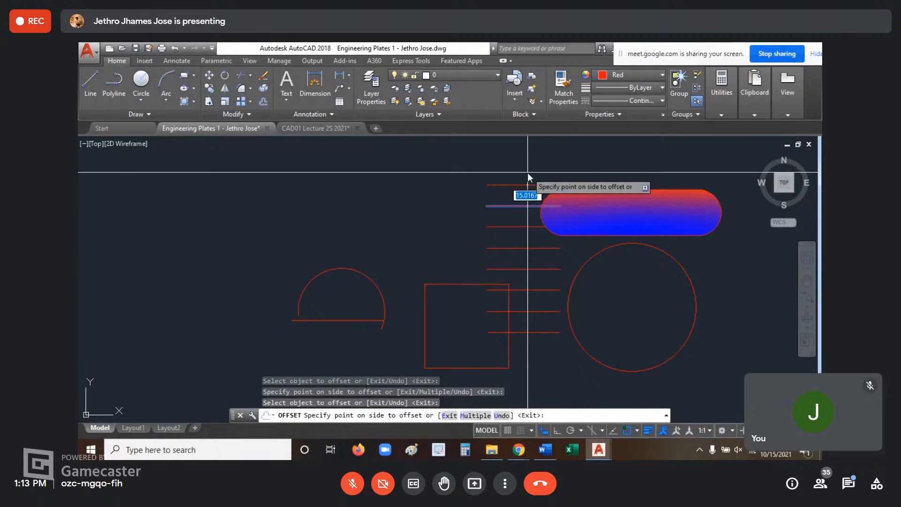
left_click(530, 182)
left_click(531, 184)
left_click(531, 161)
Step: Offset the thick vertical line beside the RIZAL TECHNOLOGICAL UNIVERSITY text four times to the left, using the same spacing as before
scroll(505, 268, "down", 2)
scroll(506, 268, "down", 2)
middle_click_drag(743, 292, 534, 230)
scroll(587, 187, "up", 4)
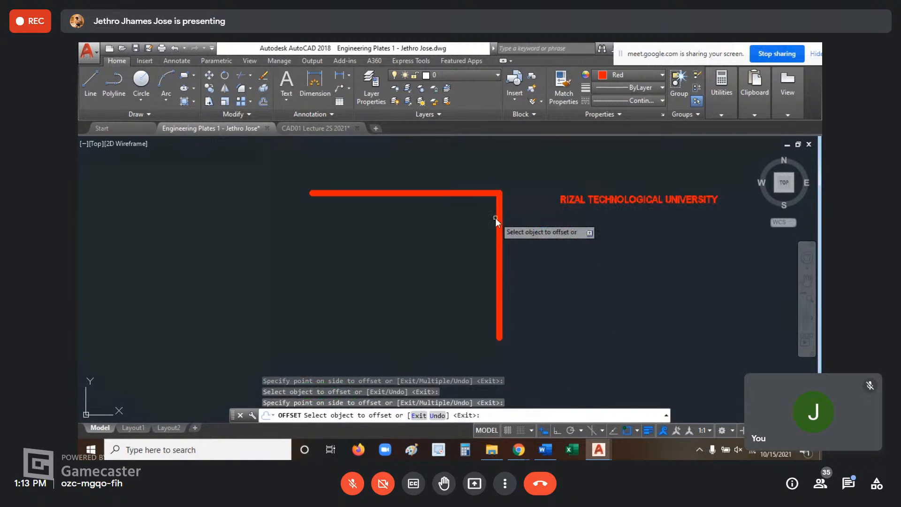
left_click(500, 232)
left_click(430, 242)
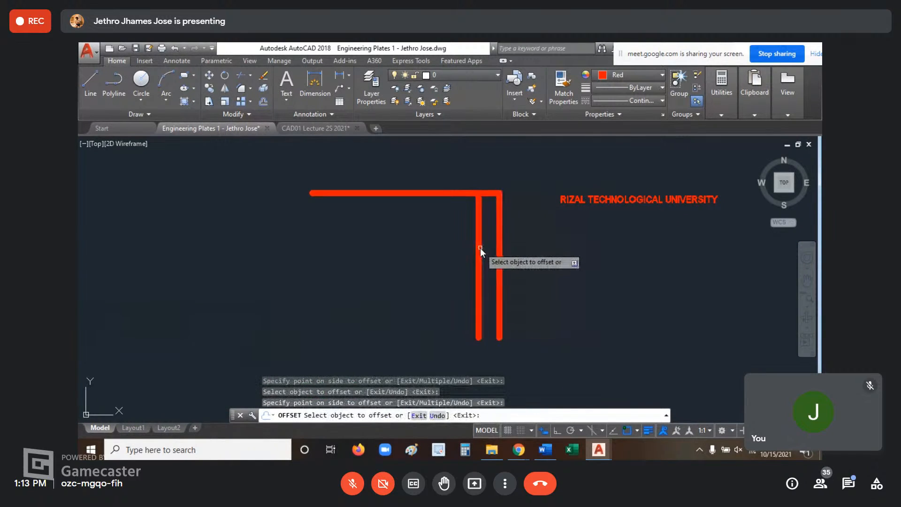
left_click(477, 255)
left_click(430, 256)
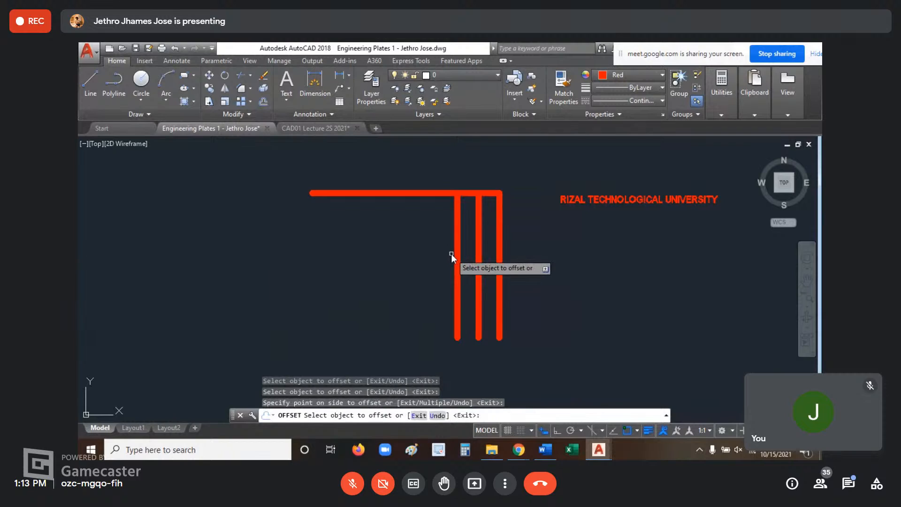
left_click(457, 256)
left_click(434, 256)
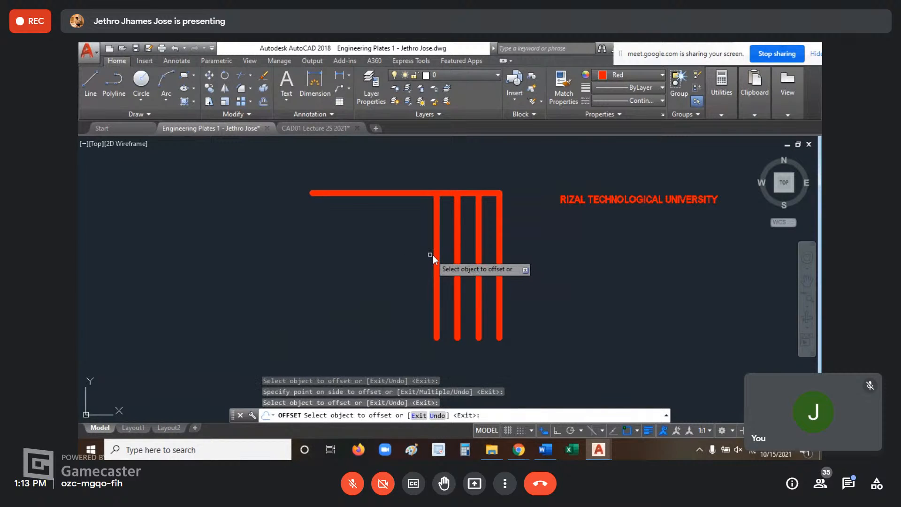
left_click(429, 258)
left_click(436, 260)
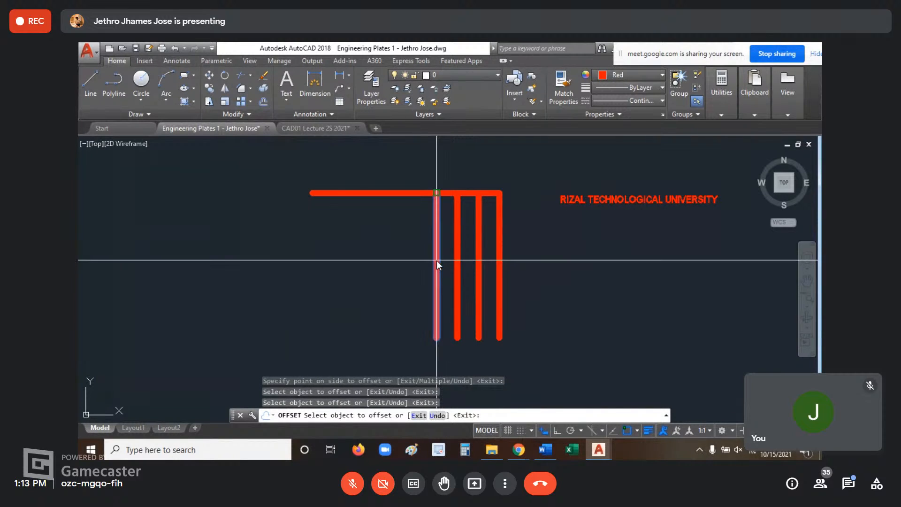
left_click(381, 255)
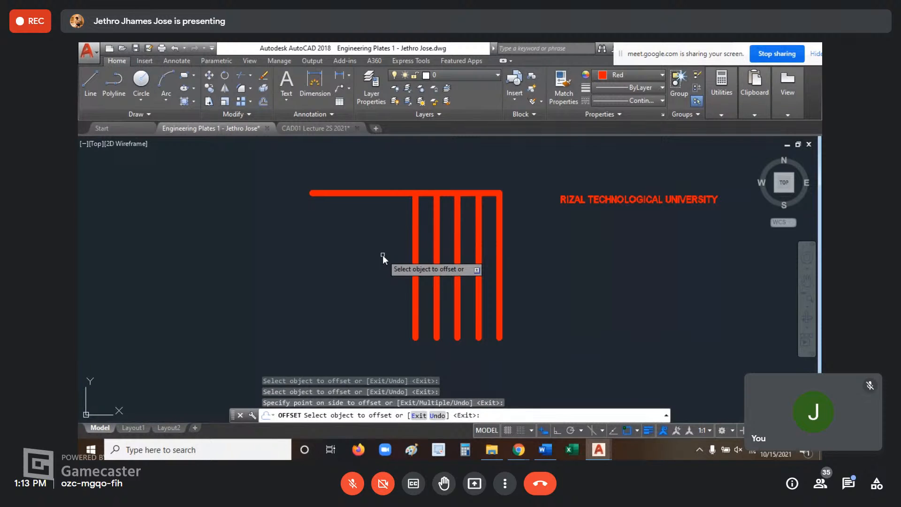
Step: Offset the large circle outward three times at the same spacing, forming concentric rings around it
scroll(382, 254, "down", 6)
middle_click_drag(473, 241, 548, 290)
scroll(438, 292, "up", 6)
left_click(438, 299)
left_click(453, 315)
middle_click_drag(483, 315, 535, 276)
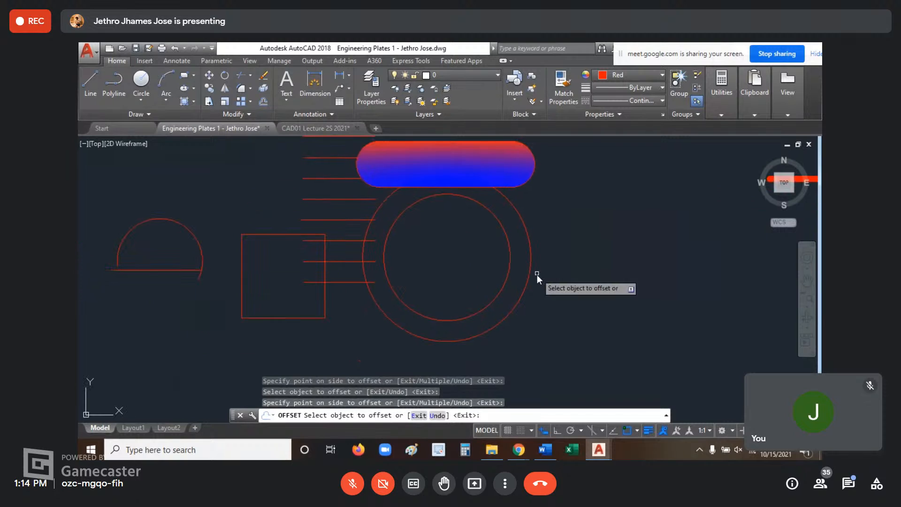
left_click(527, 281)
left_click(553, 314)
left_click(539, 305)
left_click(563, 322)
Step: Offset the arc above the short horizontal line inward twice at the same spacing
middle_click_drag(483, 276, 670, 285)
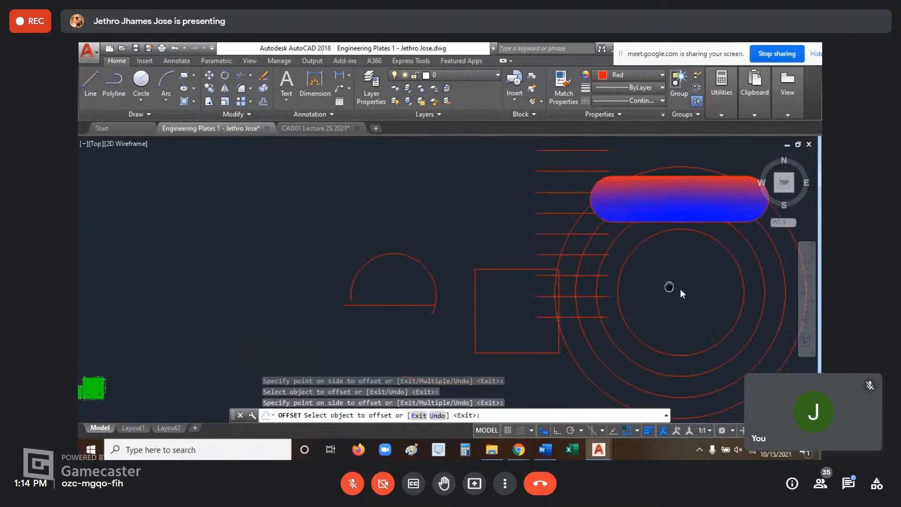
middle_click_drag(539, 302, 578, 259)
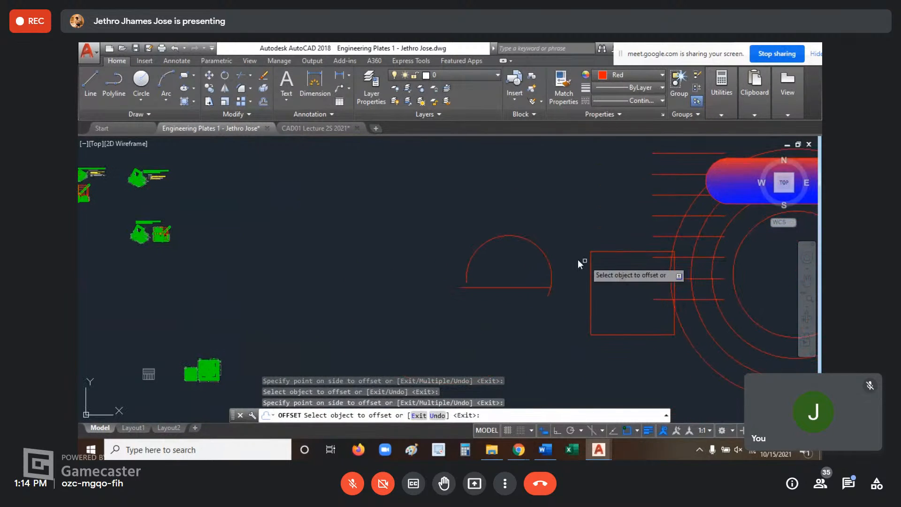
left_click(543, 256)
left_click(502, 311)
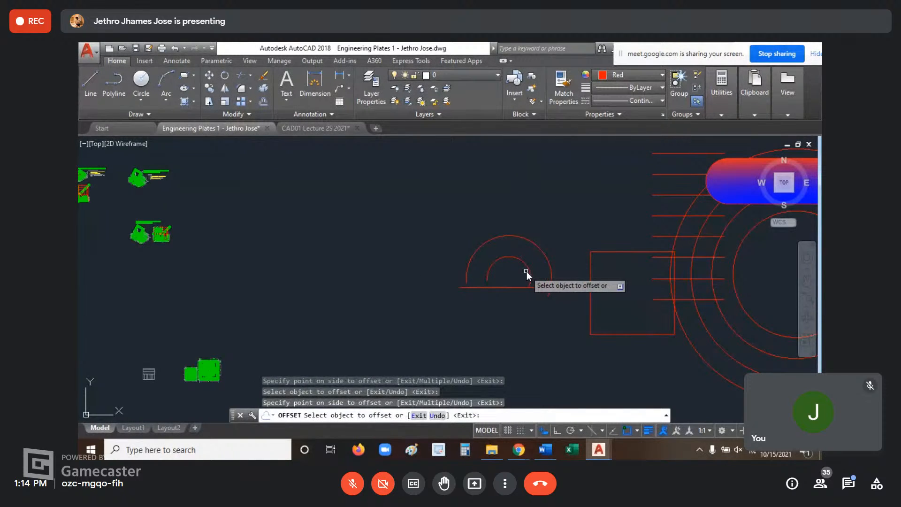
left_click(528, 271)
left_click(511, 294)
Step: Offset the original arc outward twice at the same spacing and end the Offset command
left_click(544, 255)
left_click(582, 201)
left_click(547, 224)
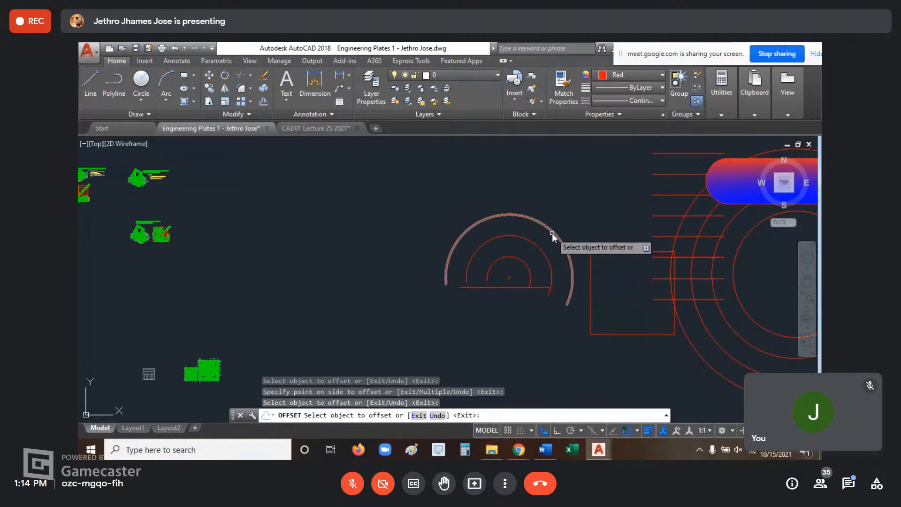
left_click(577, 206)
scroll(571, 210, "up", 2)
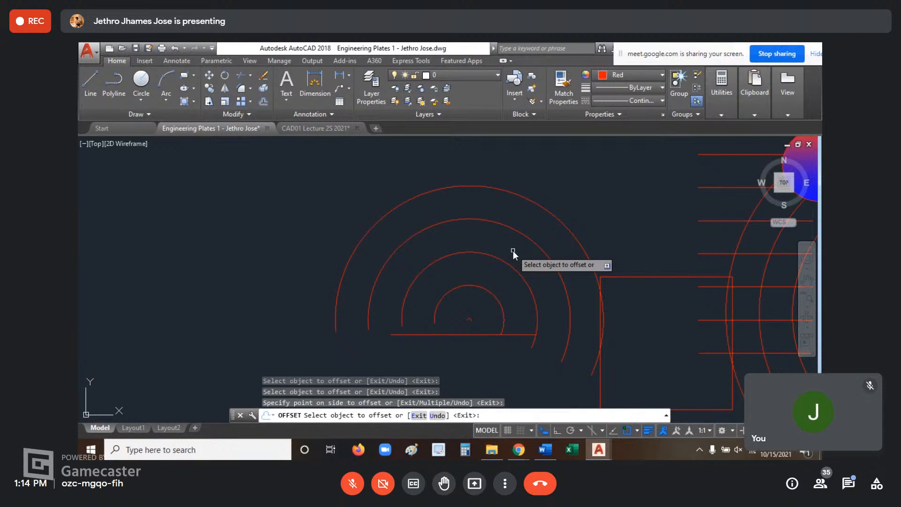
key("Escape")
key("Escape")
Step: Draw a freeform, self-crossing zigzag of 19 connected lines above the thick lines and the RIZAL TECHNOLOGICAL UNIVERSITY text
scroll(542, 232, "down", 4)
middle_click_drag(564, 250, 273, 245)
scroll(400, 220, "up", 2)
middle_click_drag(406, 224, 453, 246)
key("Escape")
key("Escape")
type("L")
key("Return")
left_click(424, 207)
left_click(636, 201)
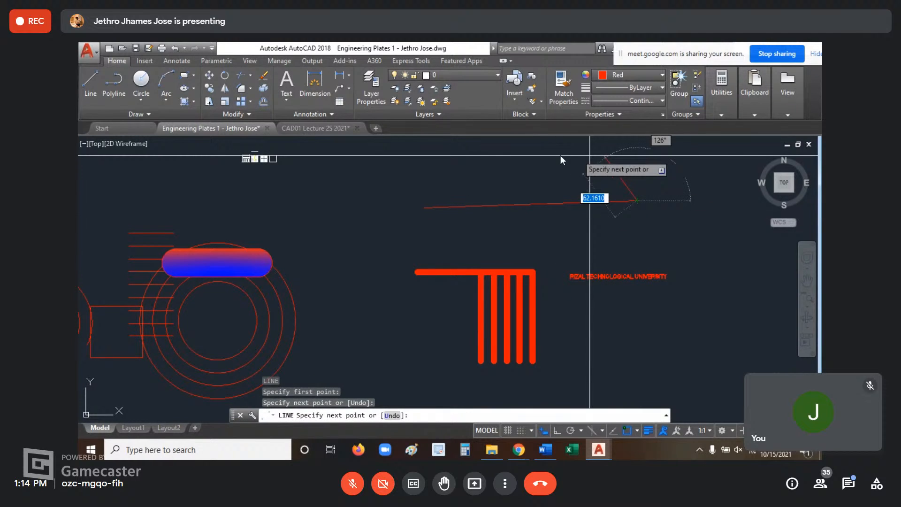
left_click(464, 158)
middle_click_drag(547, 183, 505, 244)
left_click(473, 181)
left_click(652, 234)
left_click(621, 302)
left_click(500, 290)
left_click(389, 316)
left_click(365, 233)
left_click(376, 182)
left_click(406, 238)
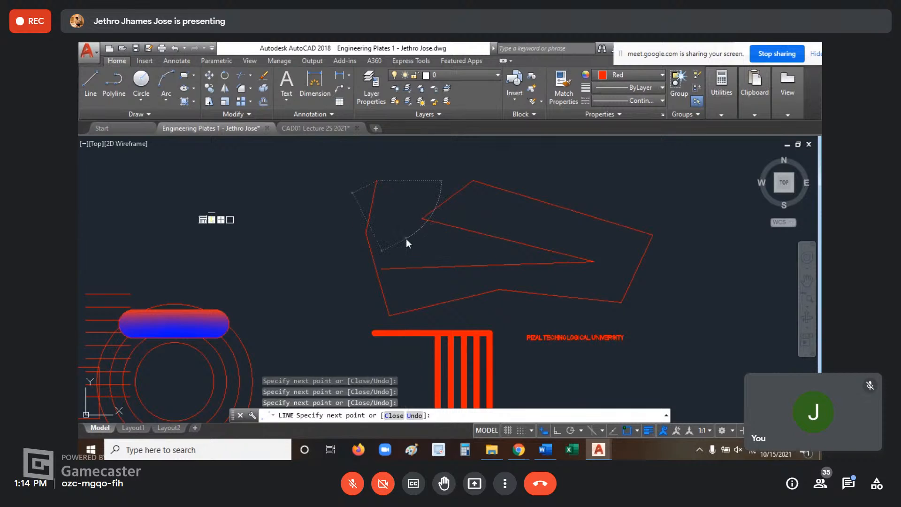
left_click(415, 178)
left_click(494, 169)
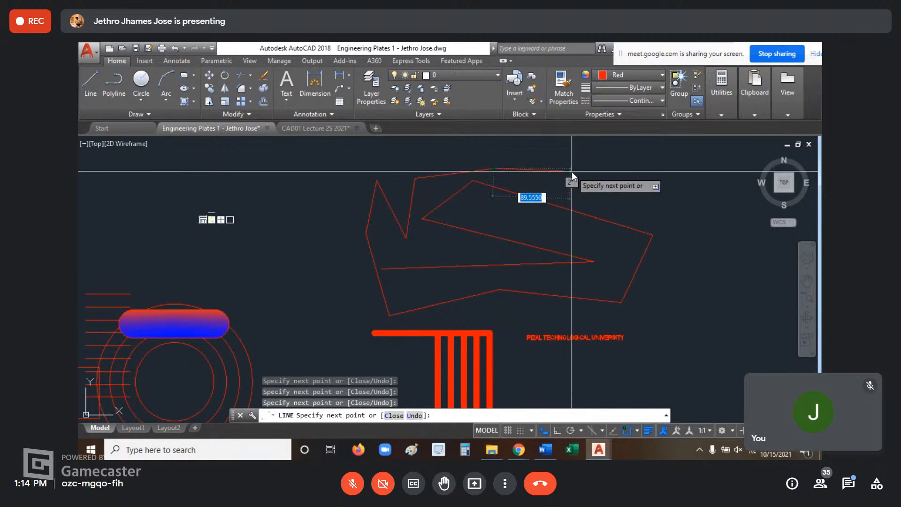
left_click(547, 220)
left_click(612, 189)
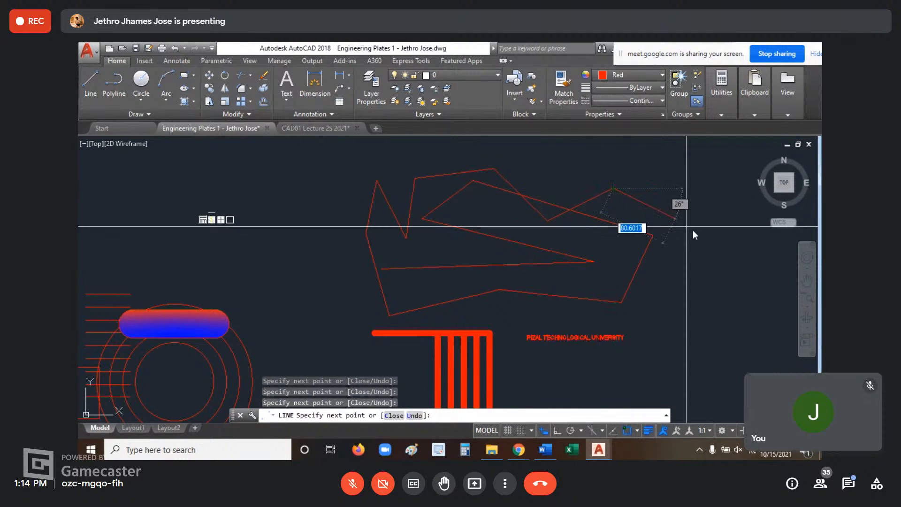
left_click(709, 233)
left_click(666, 298)
left_click(626, 244)
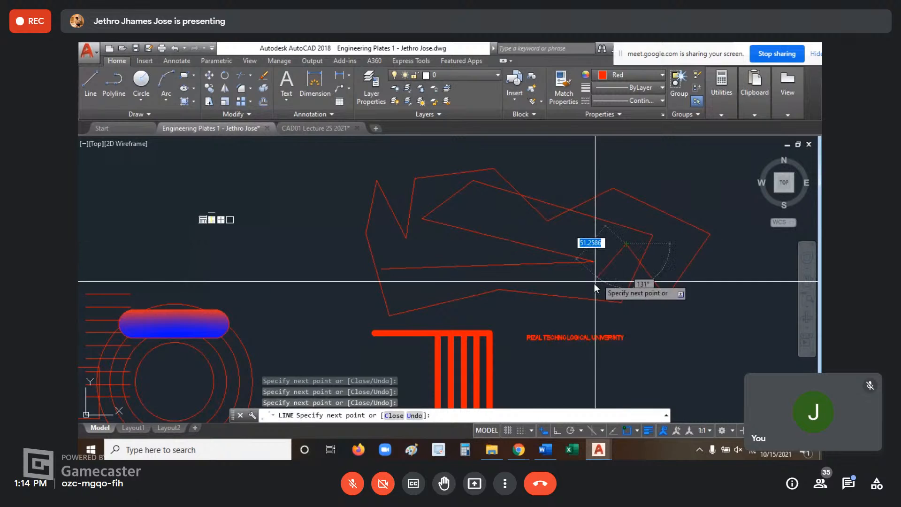
left_click(555, 326)
left_click(451, 251)
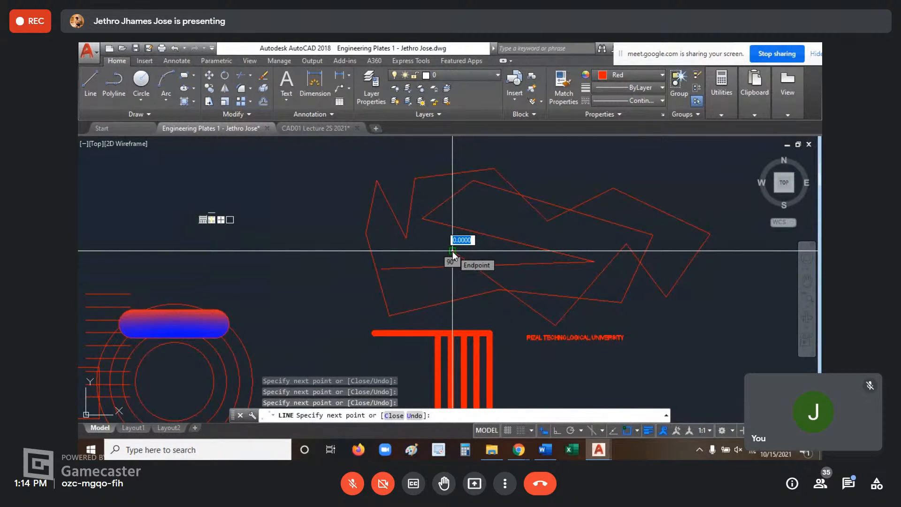
key("Escape")
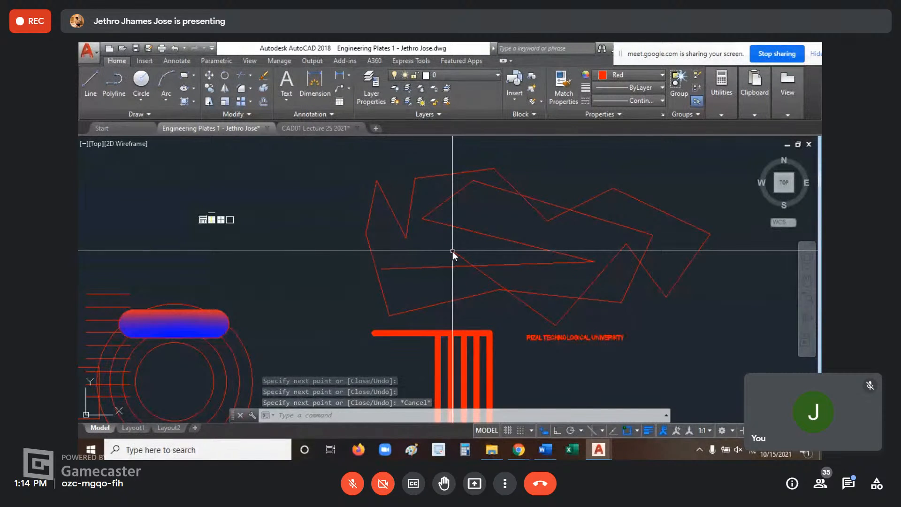
Step: Look over the zigzag, thick lines, rings and arcs with the Pan tool, ending with an overview of the surrounding plates
middle_click_drag(685, 272, 499, 240)
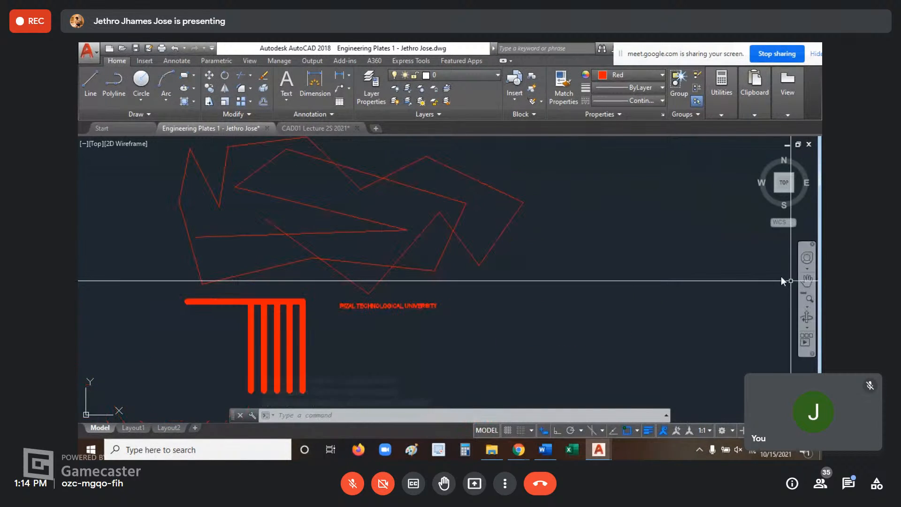
left_click(807, 280)
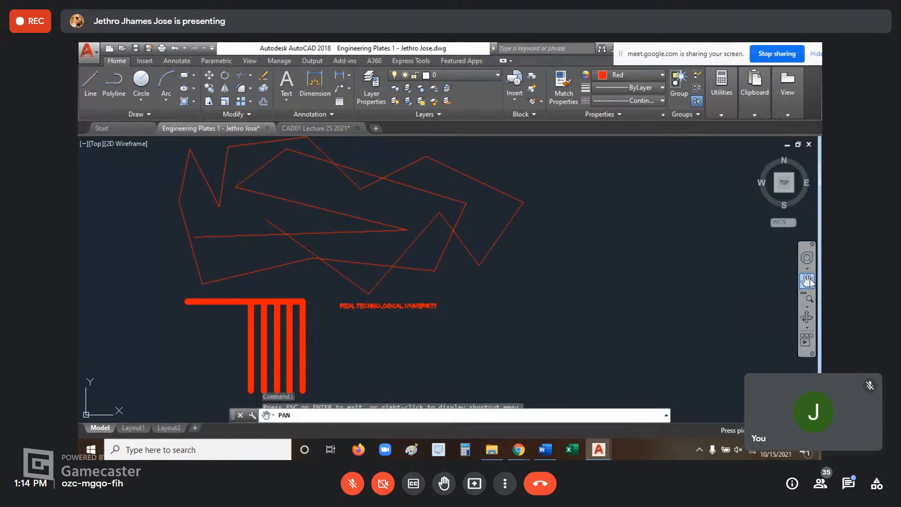
mouse_move(412, 284)
left_mouse_down()
mouse_move(569, 368)
mouse_move(742, 282)
mouse_move(586, 303)
mouse_move(683, 312)
mouse_move(673, 249)
mouse_move(709, 245)
mouse_move(708, 288)
mouse_move(715, 227)
mouse_move(466, 295)
mouse_move(688, 346)
mouse_move(429, 302)
mouse_move(519, 364)
mouse_move(655, 235)
left_mouse_up()
mouse_move(331, 246)
left_mouse_down()
mouse_move(94, 385)
mouse_move(155, 309)
mouse_move(293, 328)
mouse_move(284, 338)
mouse_move(322, 306)
mouse_move(89, 338)
left_mouse_up()
scroll(302, 255, "up", 4)
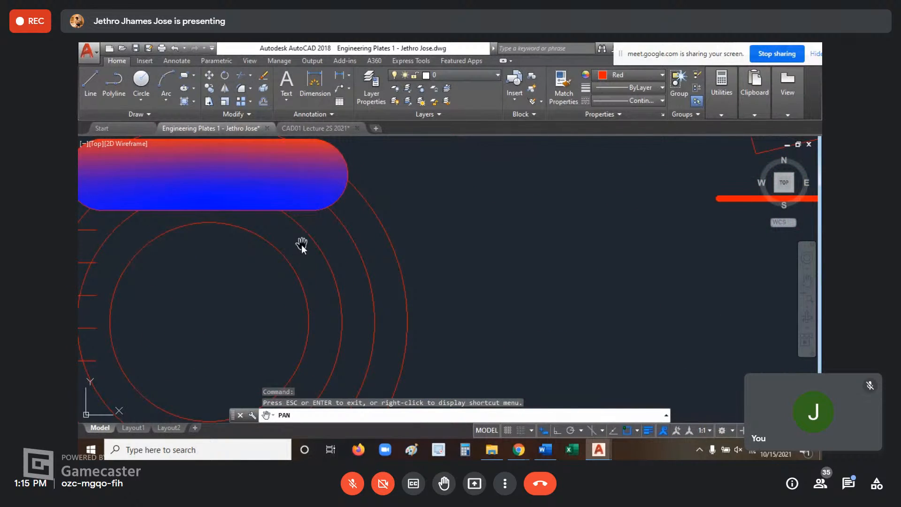
left_click_drag(302, 256, 285, 276)
left_click_drag(197, 286, 553, 332)
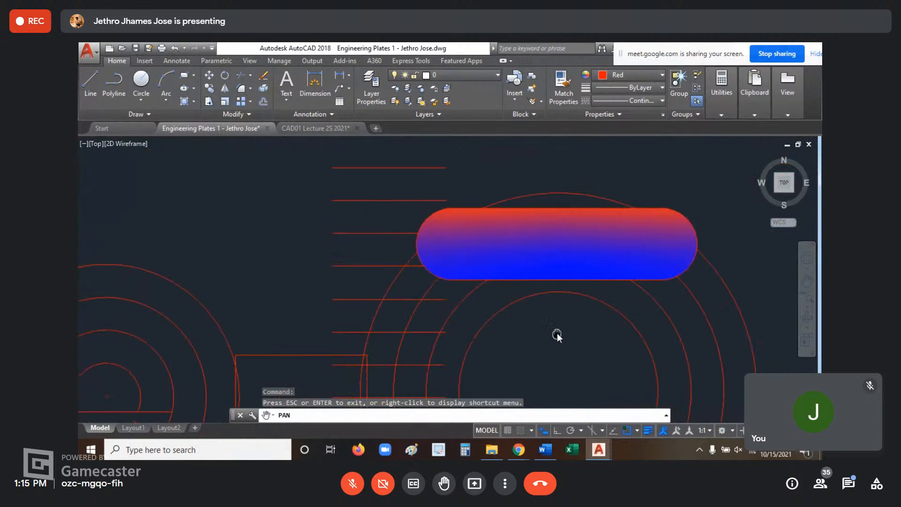
scroll(556, 333, "down", 4)
left_click_drag(514, 359, 516, 315)
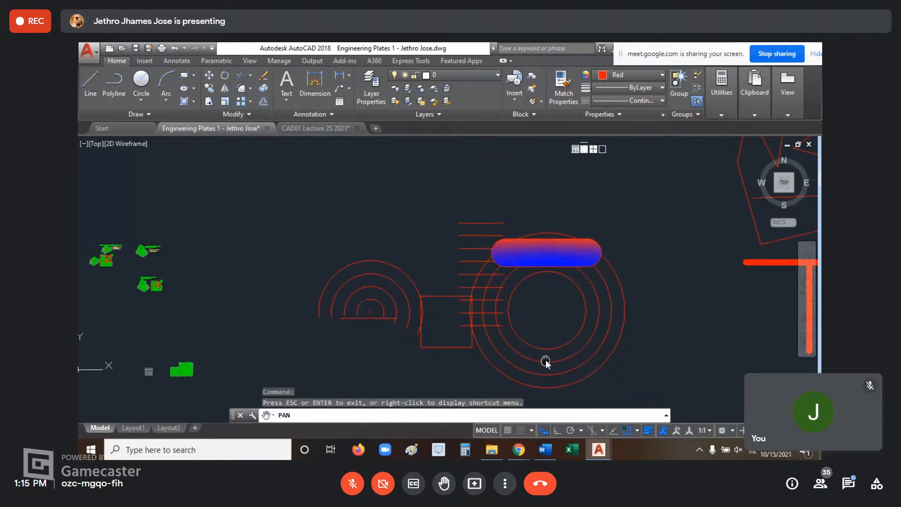
left_click_drag(543, 362, 547, 319)
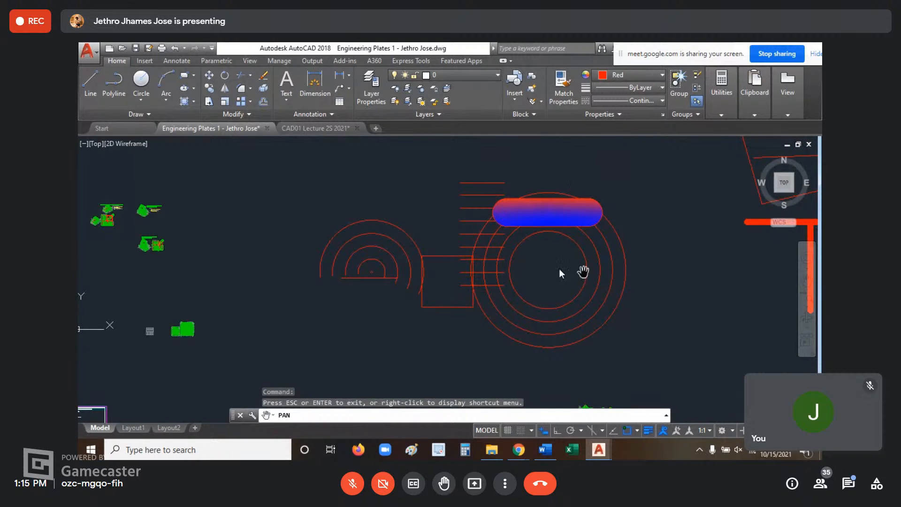
left_click_drag(610, 304, 533, 294)
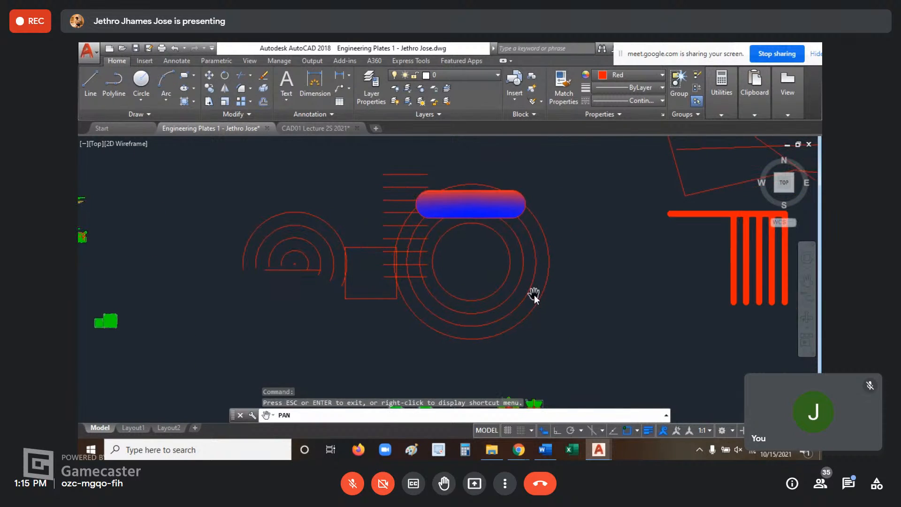
left_click_drag(607, 270, 583, 284)
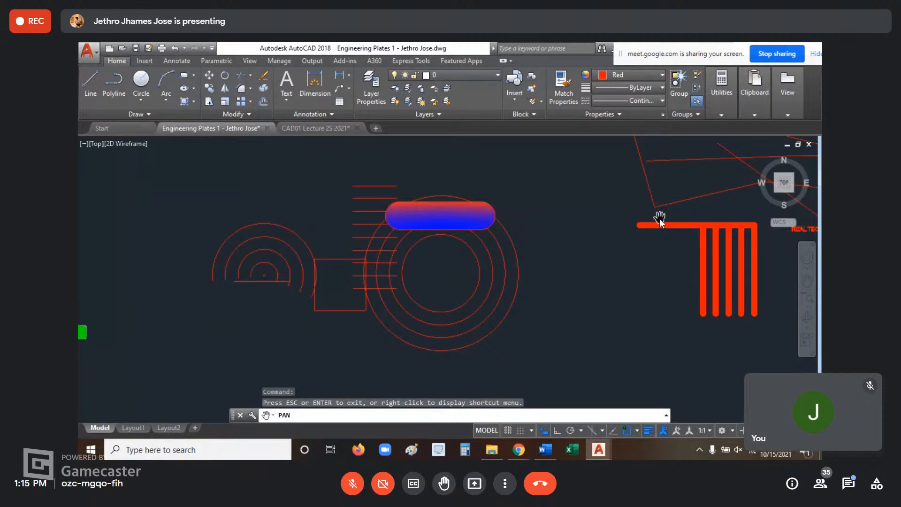
left_click_drag(663, 223, 610, 251)
left_click_drag(695, 253, 631, 260)
left_click_drag(679, 235, 628, 254)
key("Escape")
key("Escape")
key("Escape")
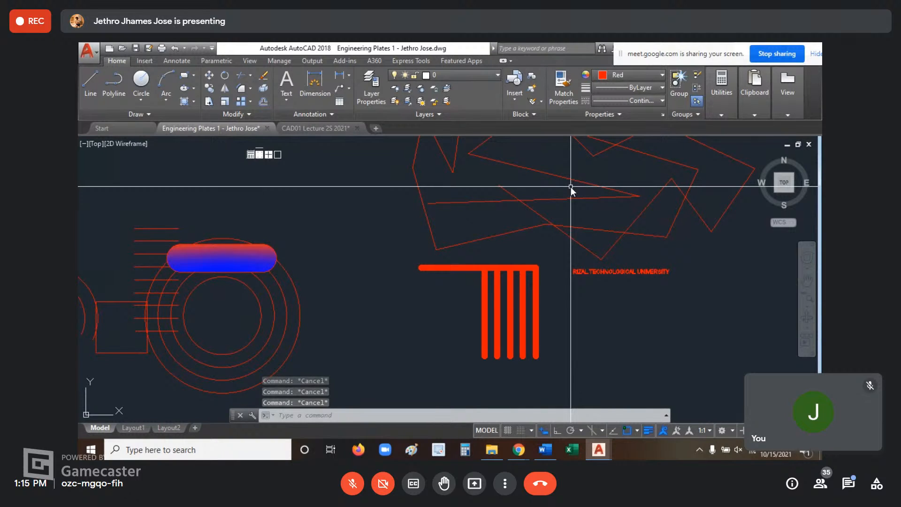
scroll(520, 273, "down", 4)
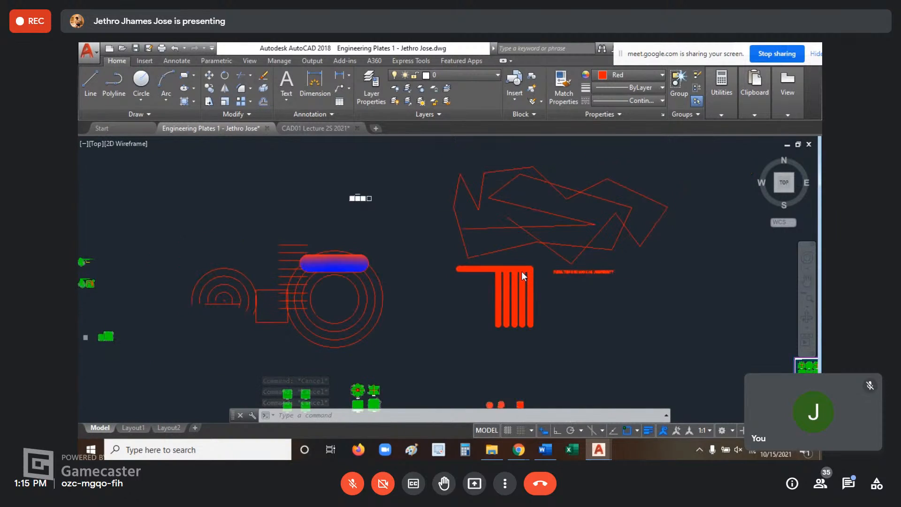
middle_click_drag(515, 279, 452, 240)
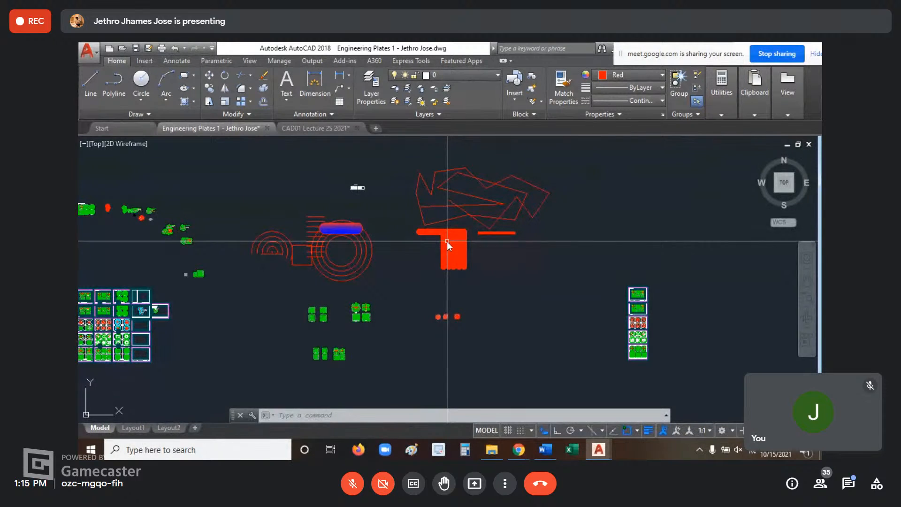
left_click_drag(659, 57, 618, 79)
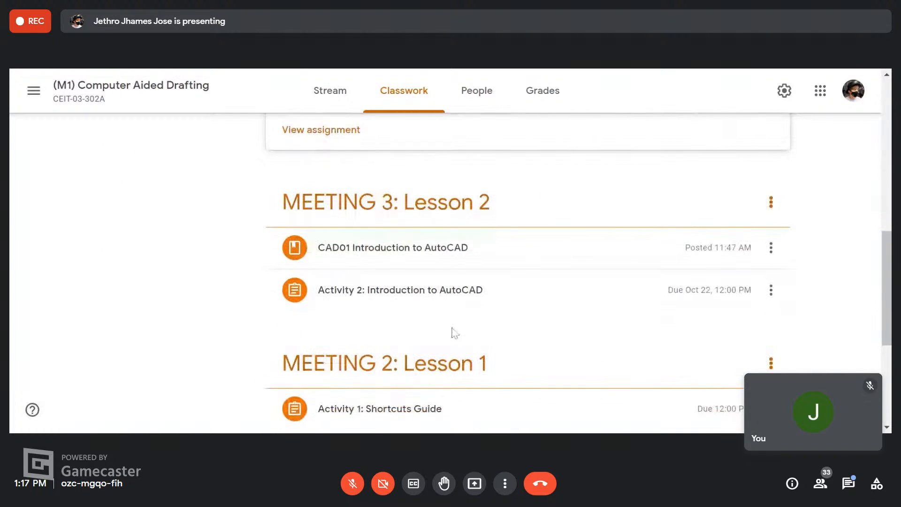
Step: In the Google Classroom classwork page, expand Activity 2: Introduction to AutoCAD, preview its general instructions PDF and close the preview
left_click(453, 291)
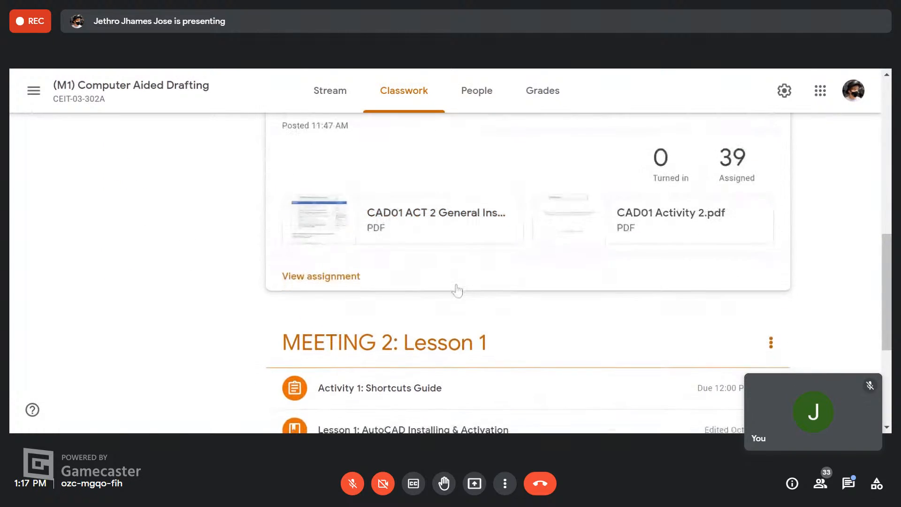
left_click(436, 219)
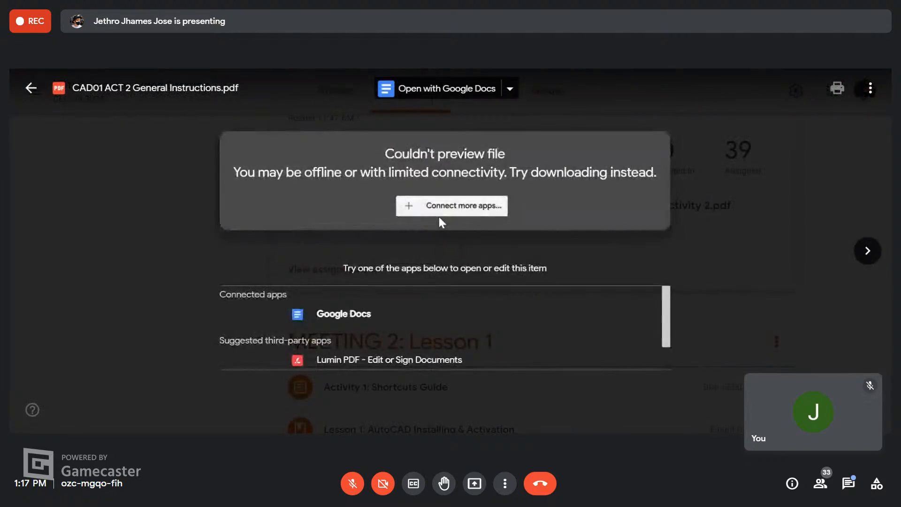
left_click(792, 223)
scroll(434, 368, "down", 5)
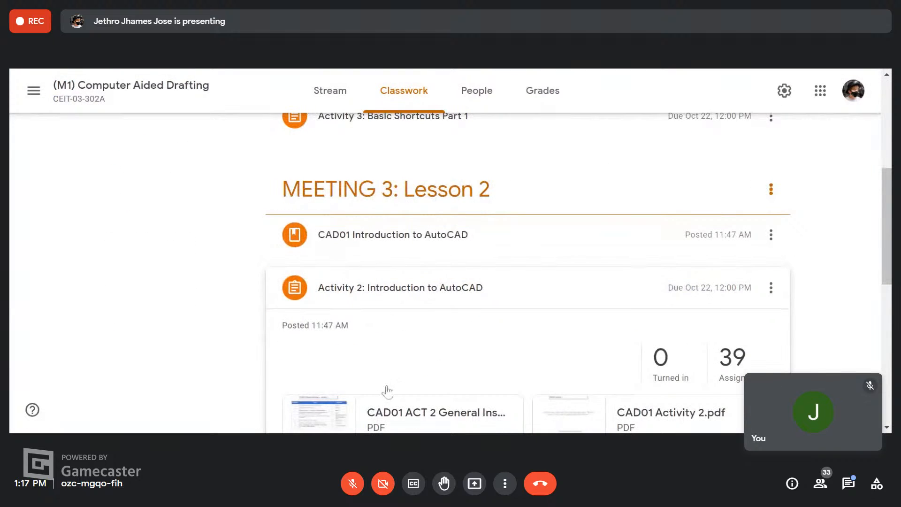
Step: Expand Activity 3: Basic Shortcuts Part 1 and view its attached PDF files
scroll(384, 389, "down", 3)
left_click(413, 276)
scroll(444, 263, "down", 3)
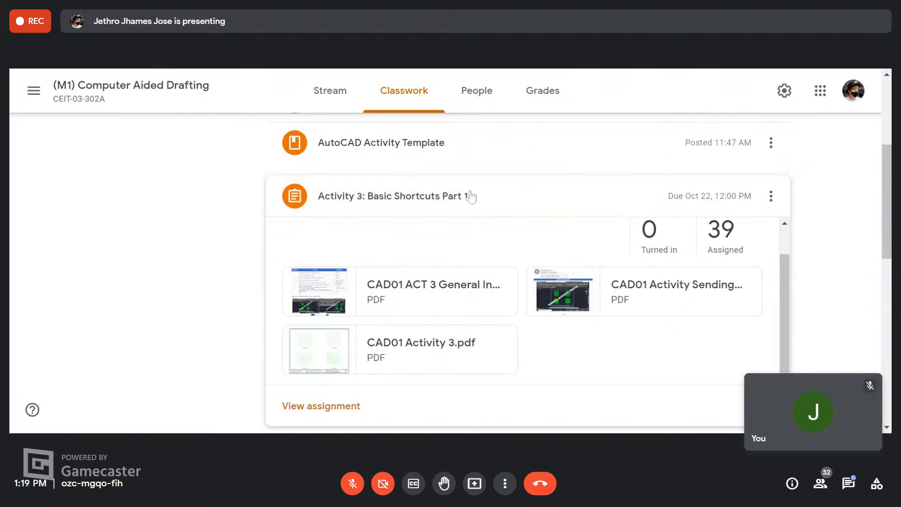
Step: Collapse Activity 3, expand Activity 2: Introduction to AutoCAD and open its attached CAD01 Activity 2.pdf
left_click(491, 196)
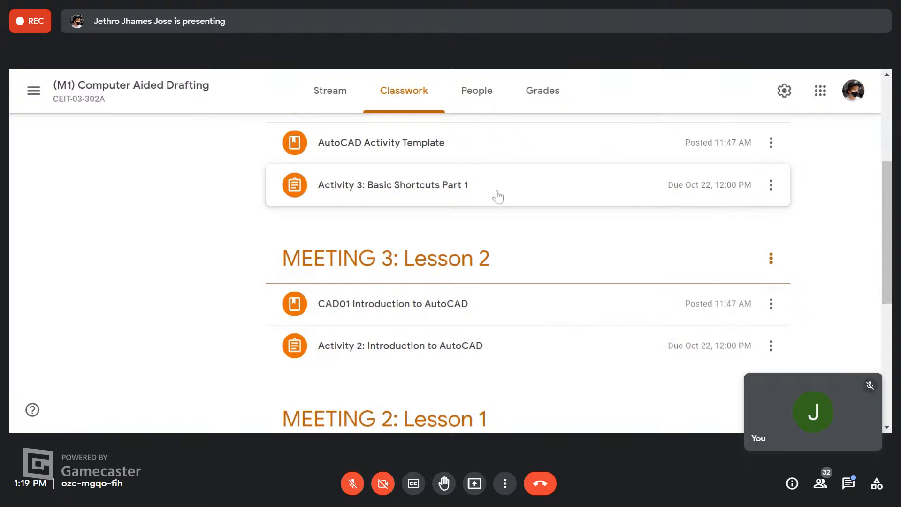
scroll(488, 206, "down", 3)
left_click(477, 218)
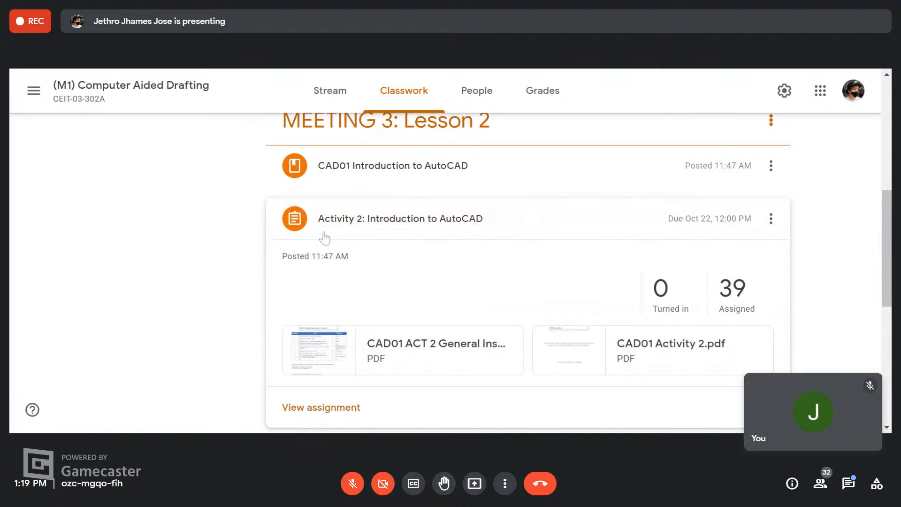
left_click(673, 358)
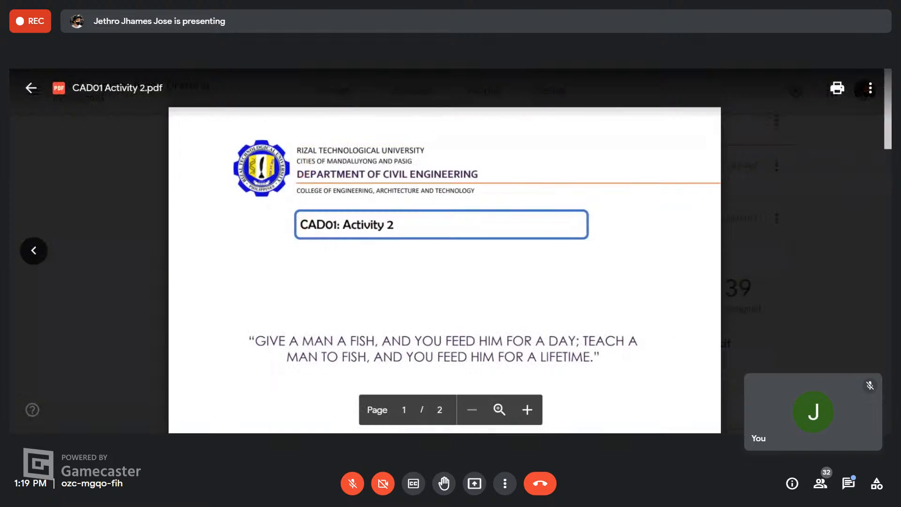
Step: Read through the numbered questions on page 2 of CAD01 Activity 2.pdf and close the preview
scroll(672, 358, "down", 10)
scroll(768, 120, "down", 3)
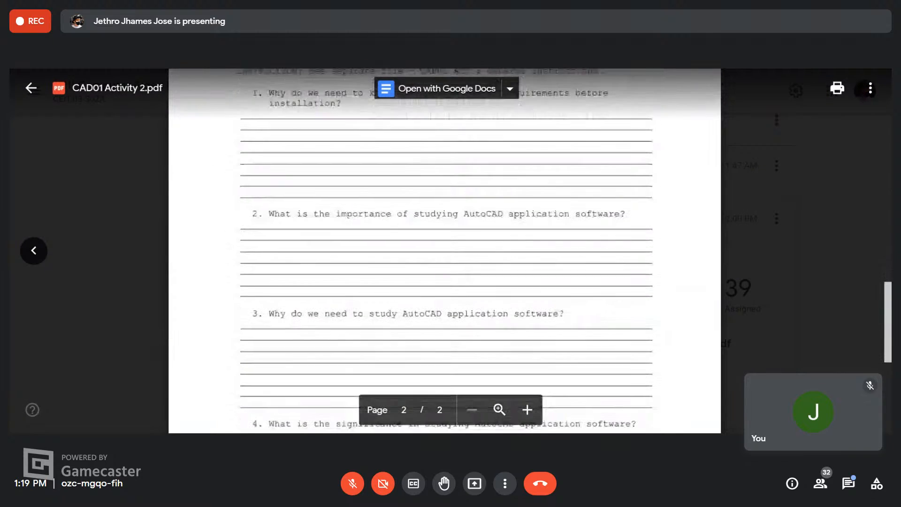
scroll(768, 120, "down", 1)
scroll(767, 120, "up", 2)
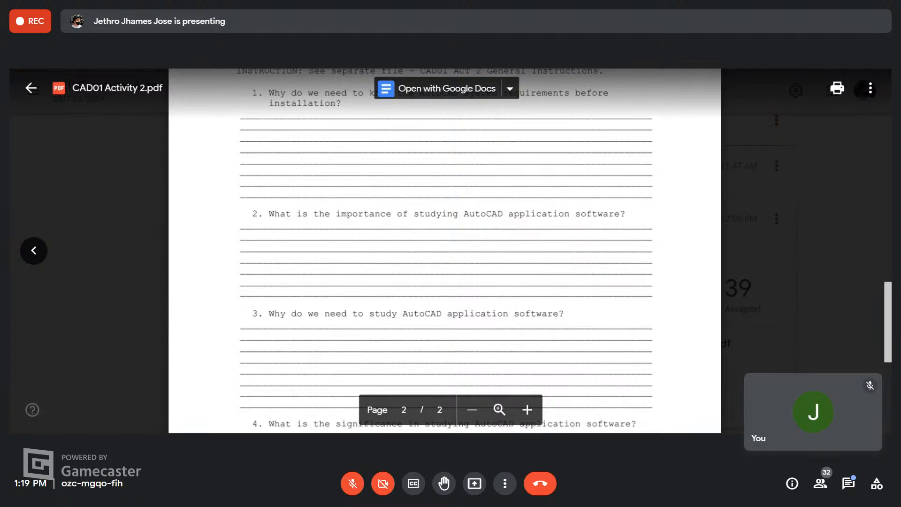
scroll(444, 249, "up", 3)
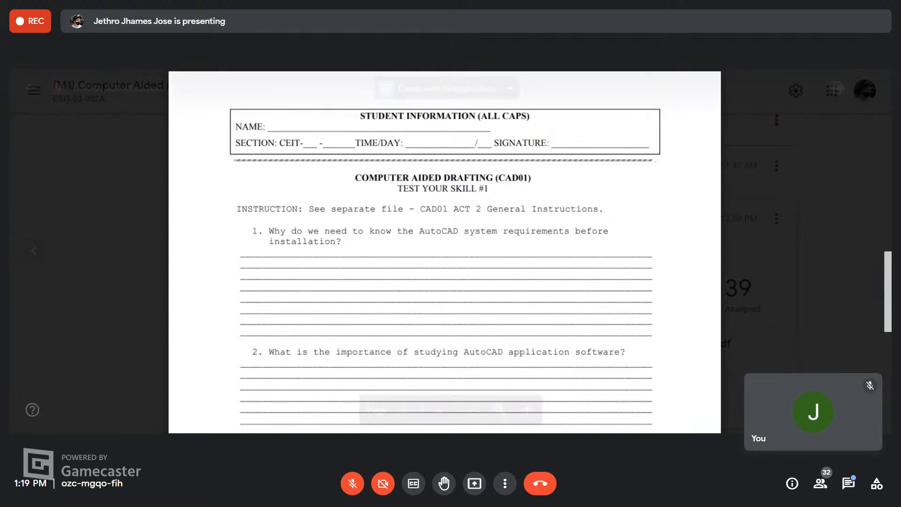
scroll(826, 219, "down", 9)
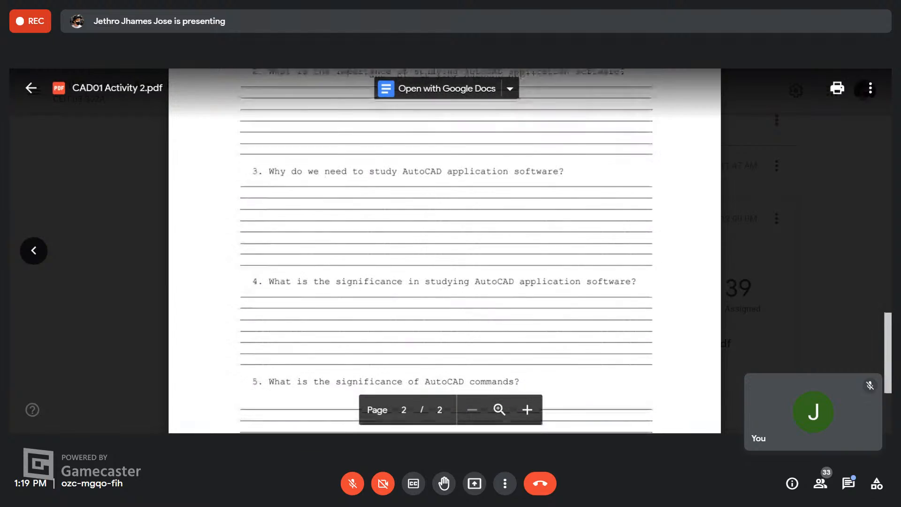
left_click(826, 219)
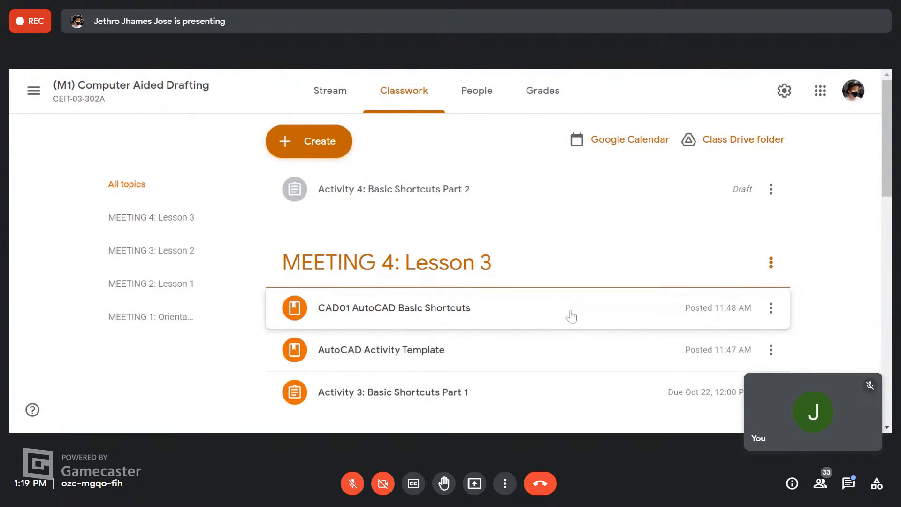
Step: Show the attachments of Activity 3: Basic Shortcuts Part 1 again, collapse the activity and return to the class Stream
scroll(571, 316, "down", 3)
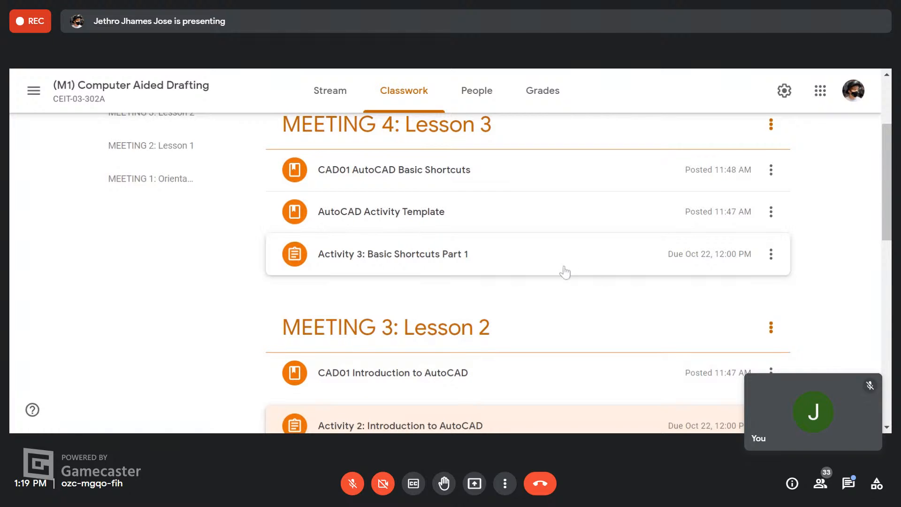
left_click(494, 264)
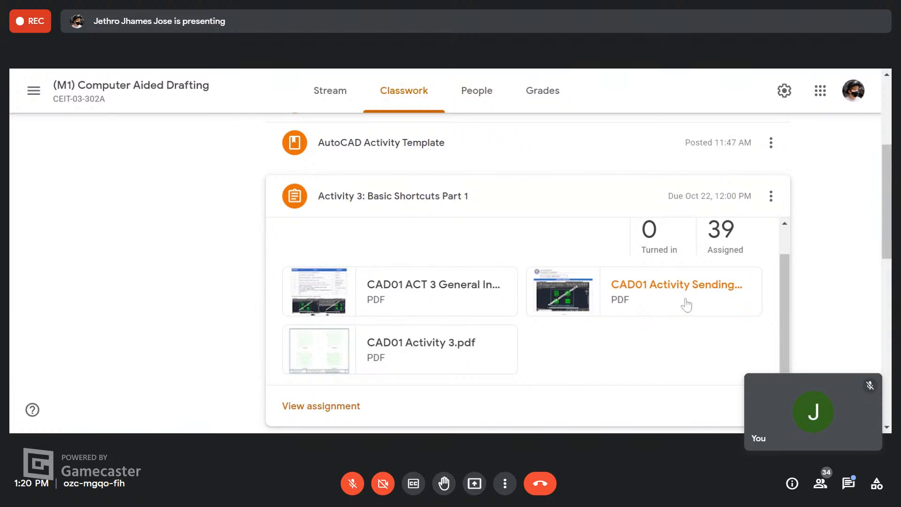
left_click(557, 199)
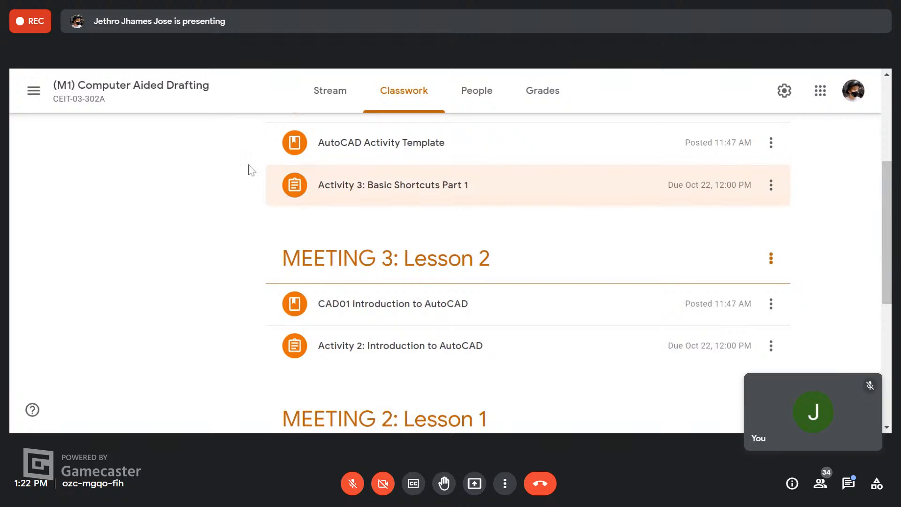
left_click(305, 91)
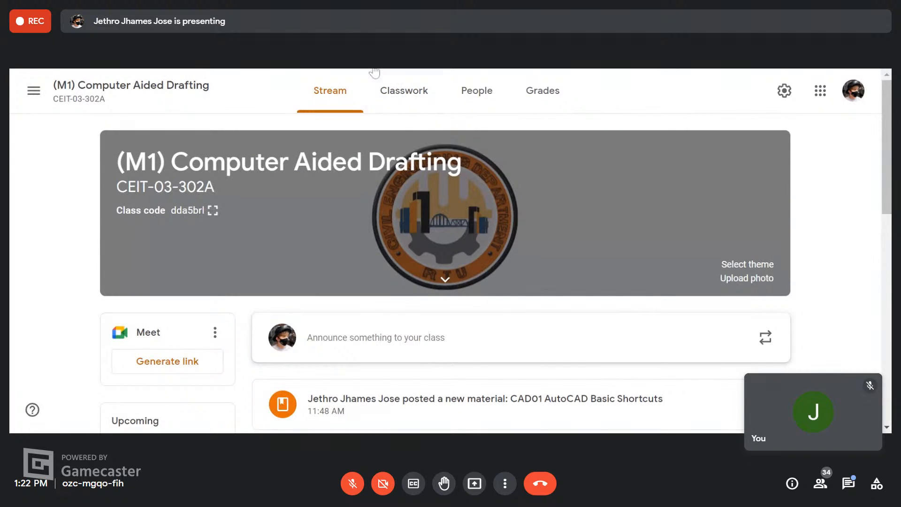